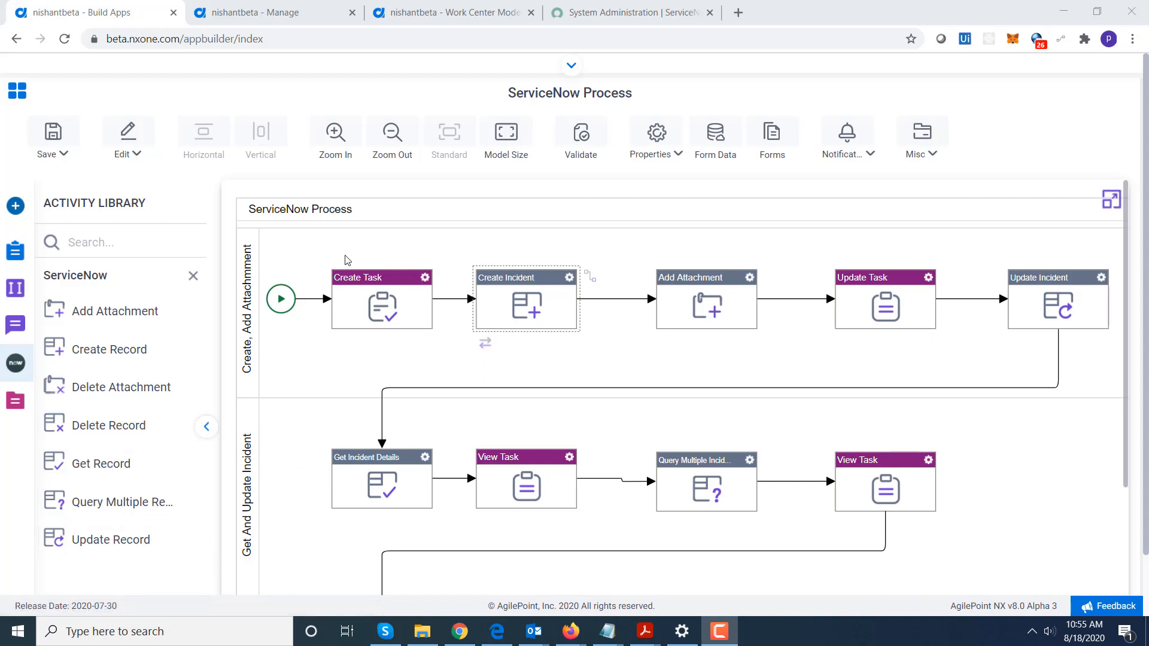
Open the Create Task activity's eForm in edit mode, review its incident fields and return to the process model
click(389, 312)
right_click(425, 278)
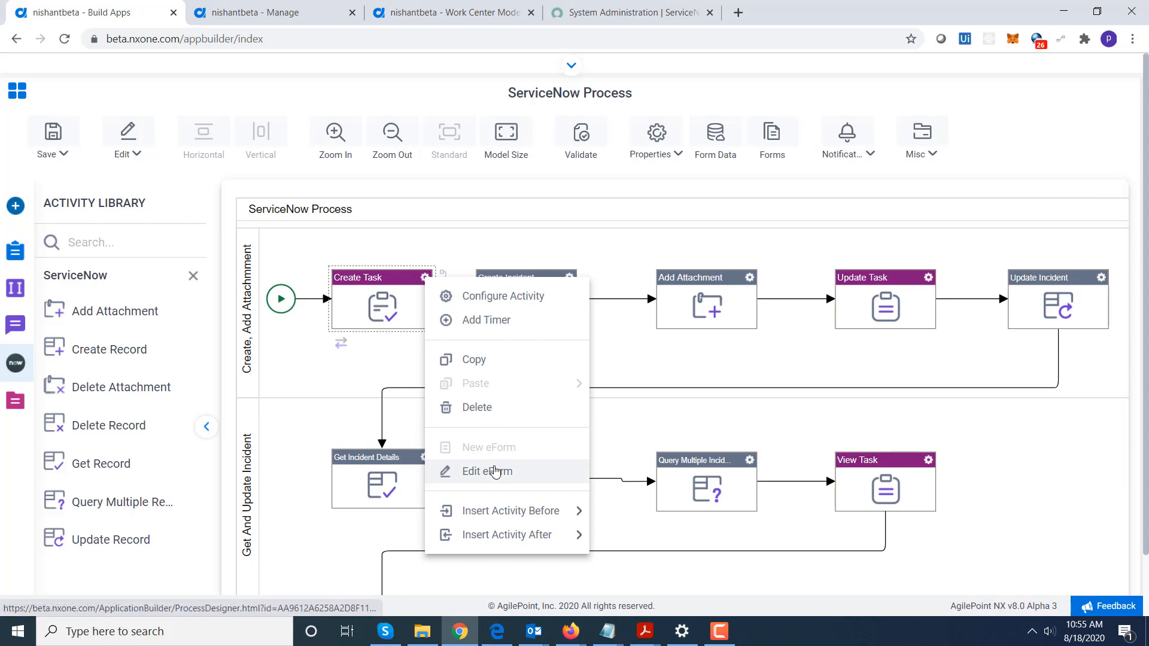
click(495, 471)
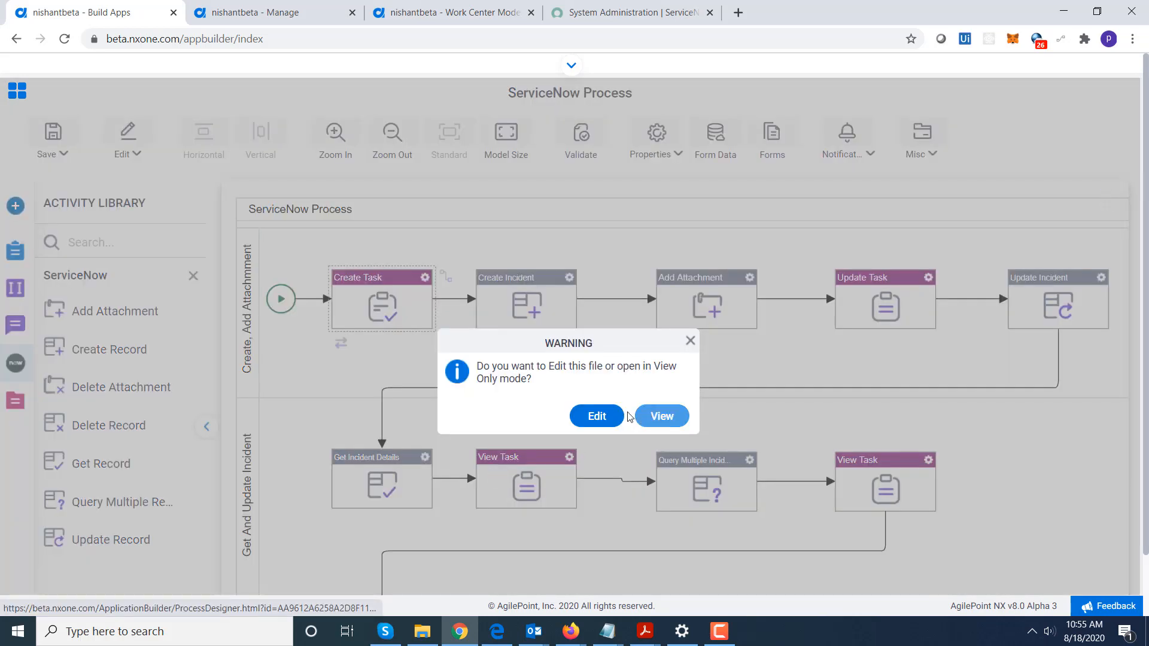
click(597, 417)
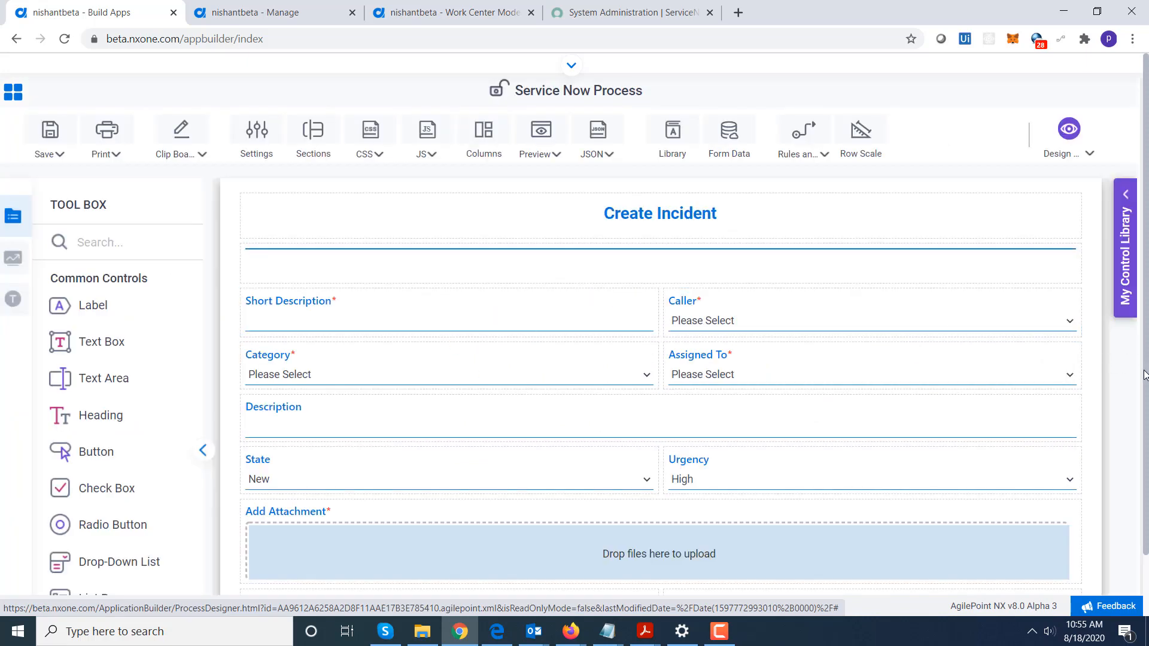
drag(1144, 371, 1148, 392)
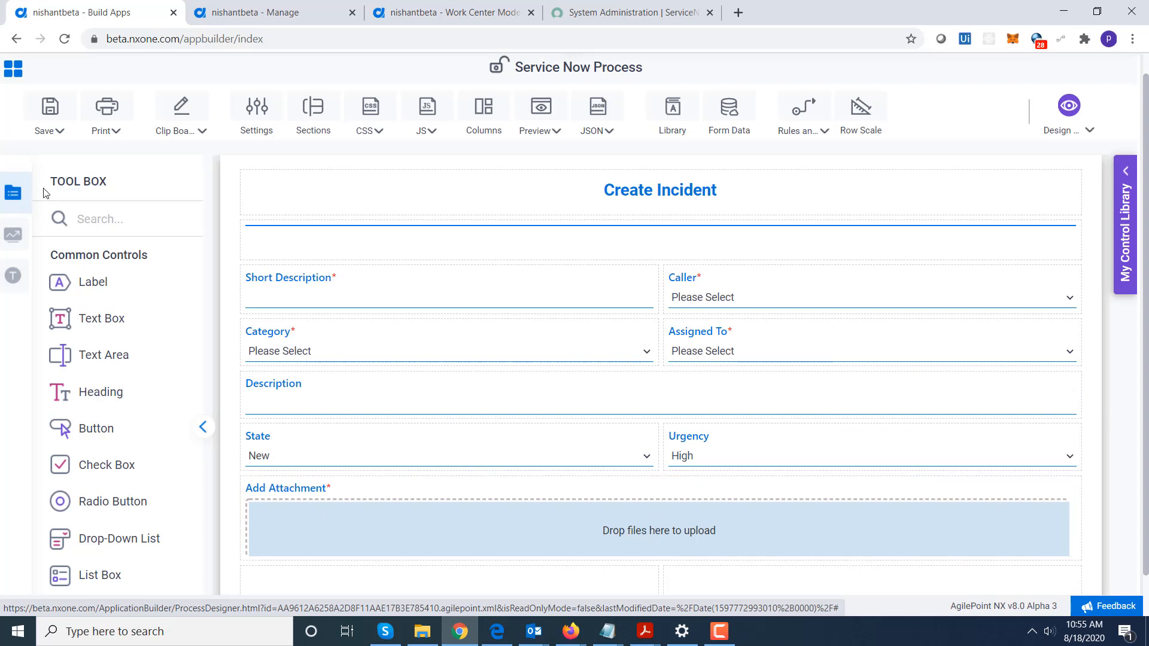
click(11, 75)
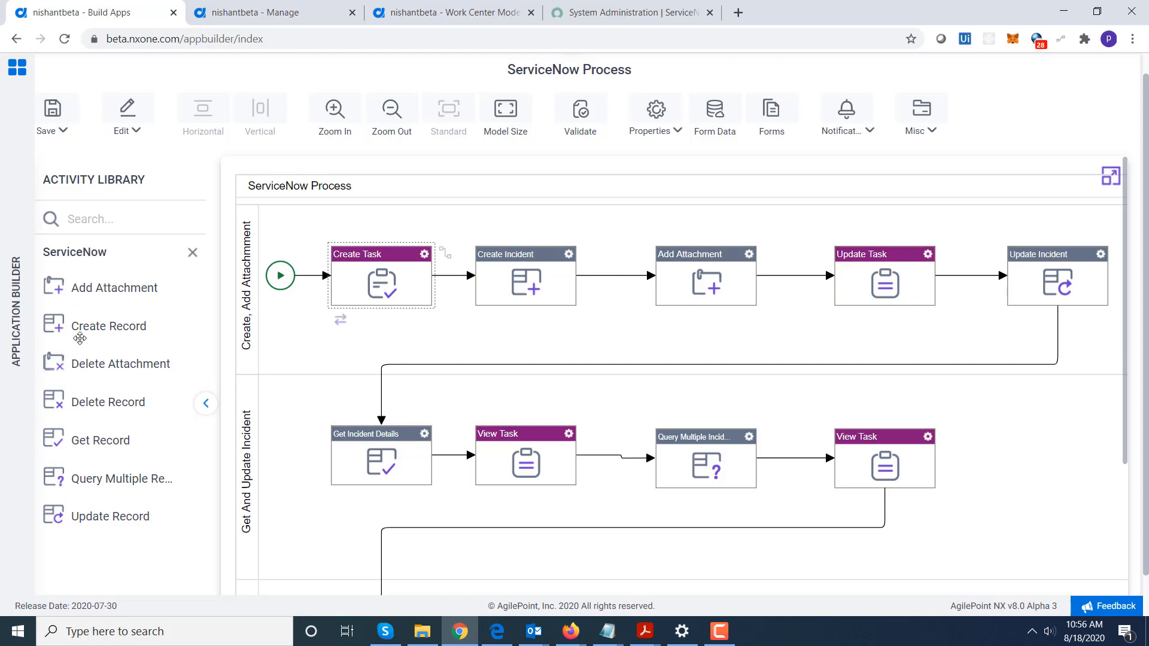
Open the Create Incident activity's settings and advance to its Create Record configuration
double_click(512, 278)
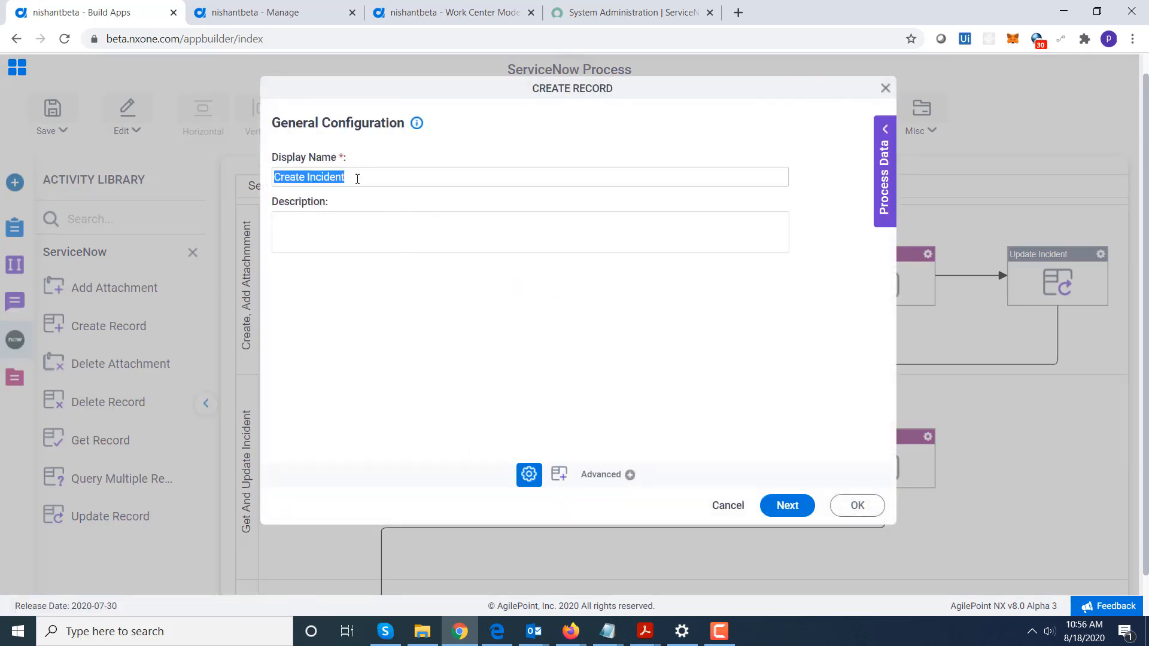
click(781, 513)
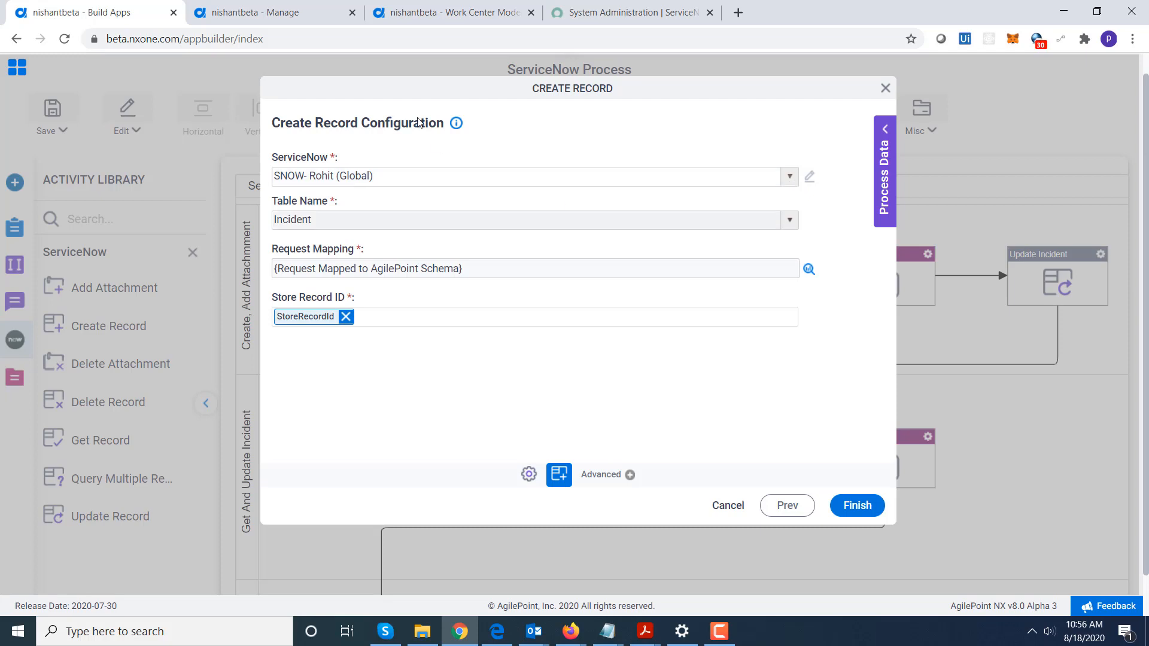
Switch to the Manage site and open the ServiceNow global access token for editing
click(258, 16)
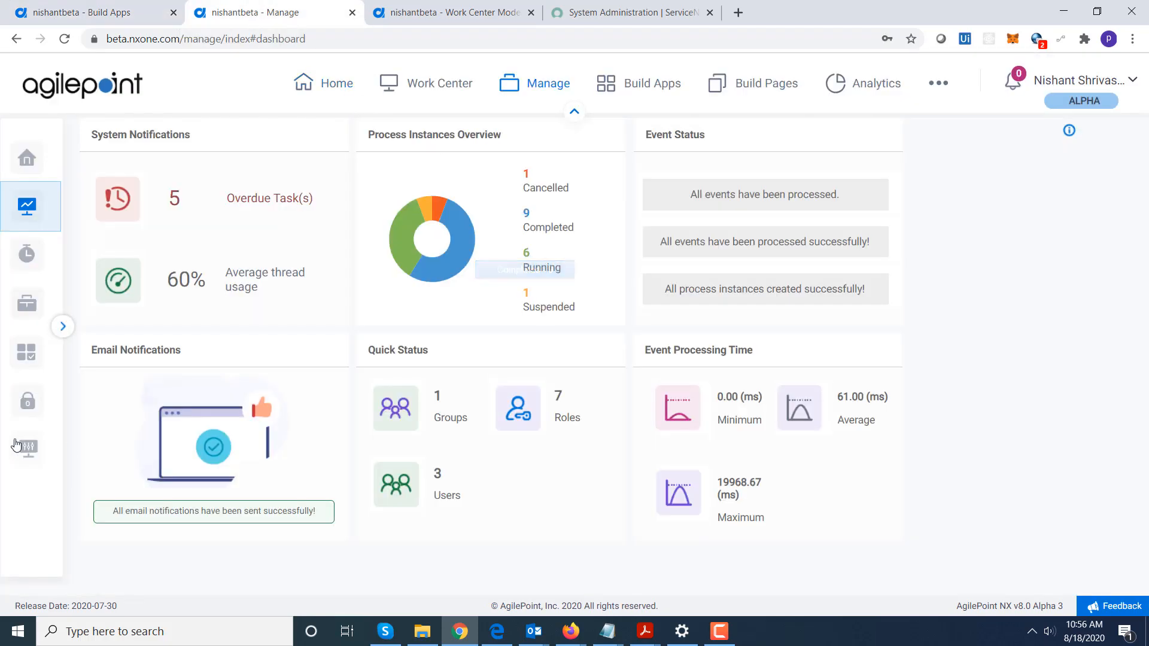
mouse_move(26, 354)
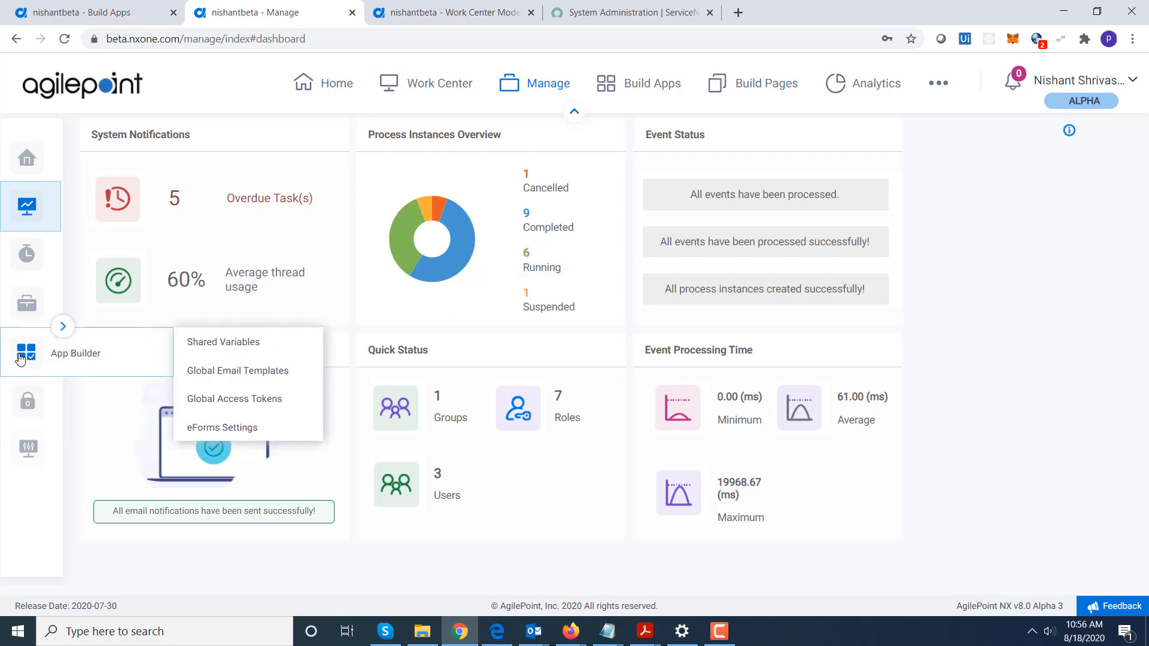
click(253, 403)
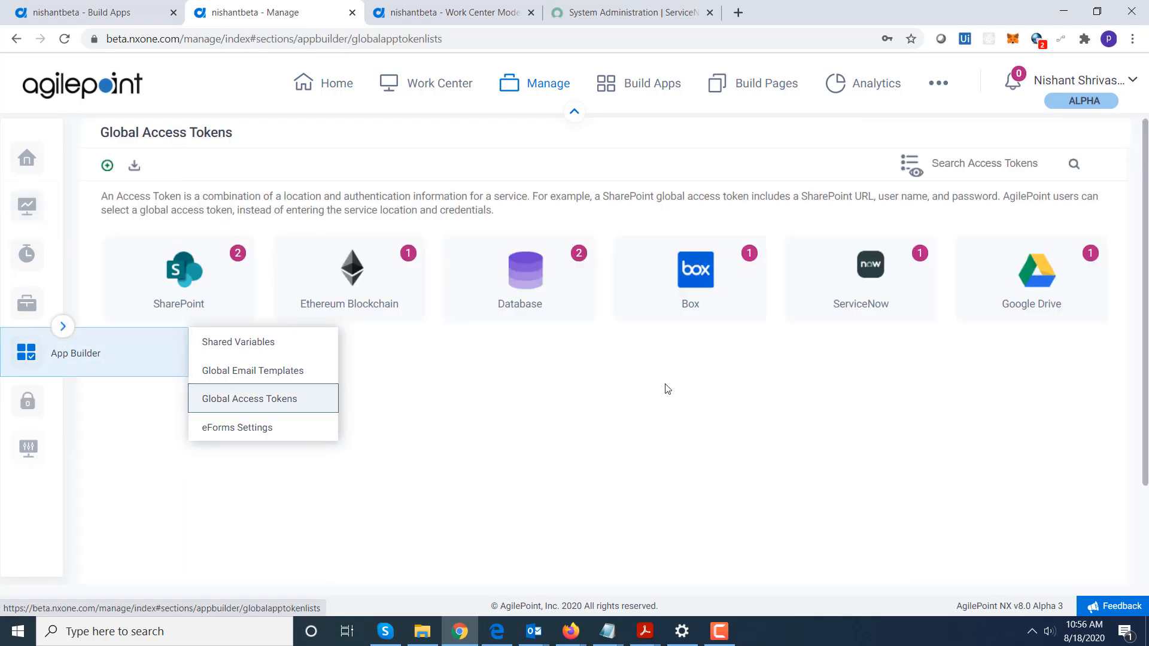
click(868, 280)
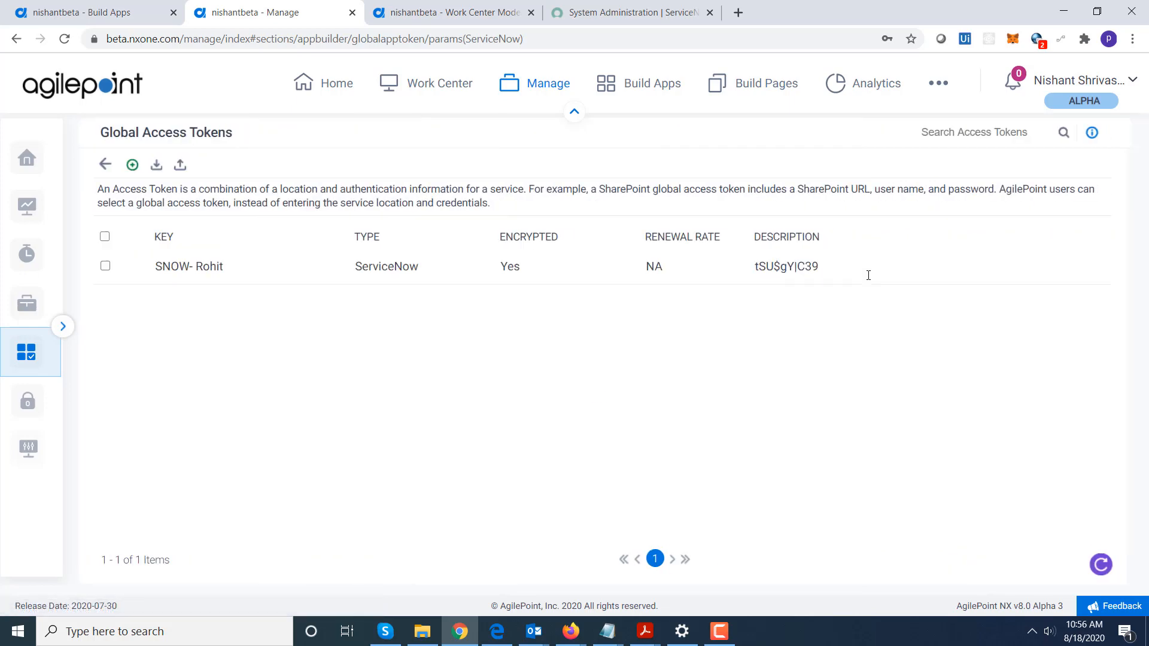
click(106, 267)
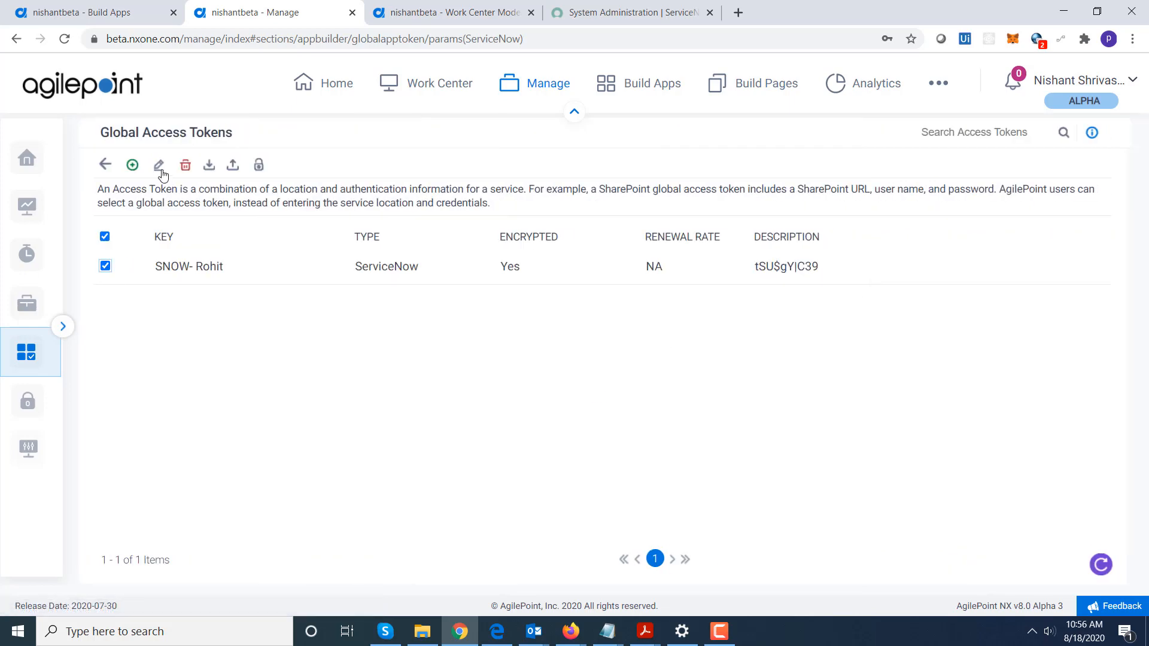
click(160, 169)
Examine the token's instance, OAuth 2.0 authentication, redirect URL and renewal rate settings, and close it without updating
click(650, 371)
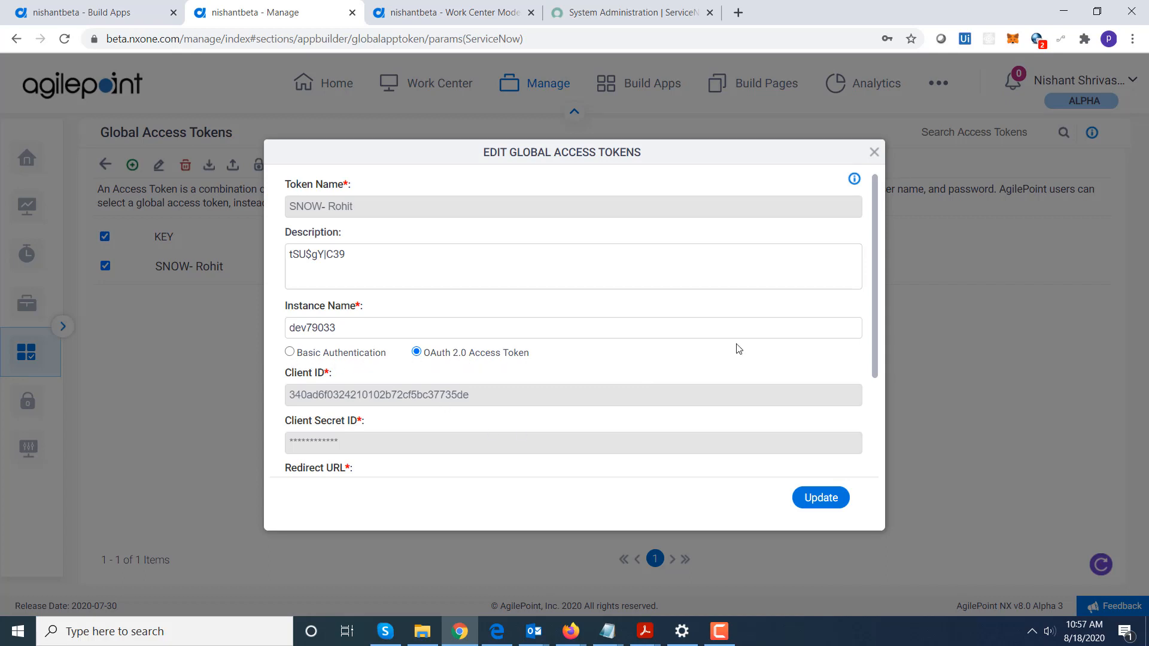
mouse_move(875, 321)
mouse_down()
mouse_move(893, 396)
mouse_move(893, 322)
mouse_up()
drag(874, 350, 604, 472)
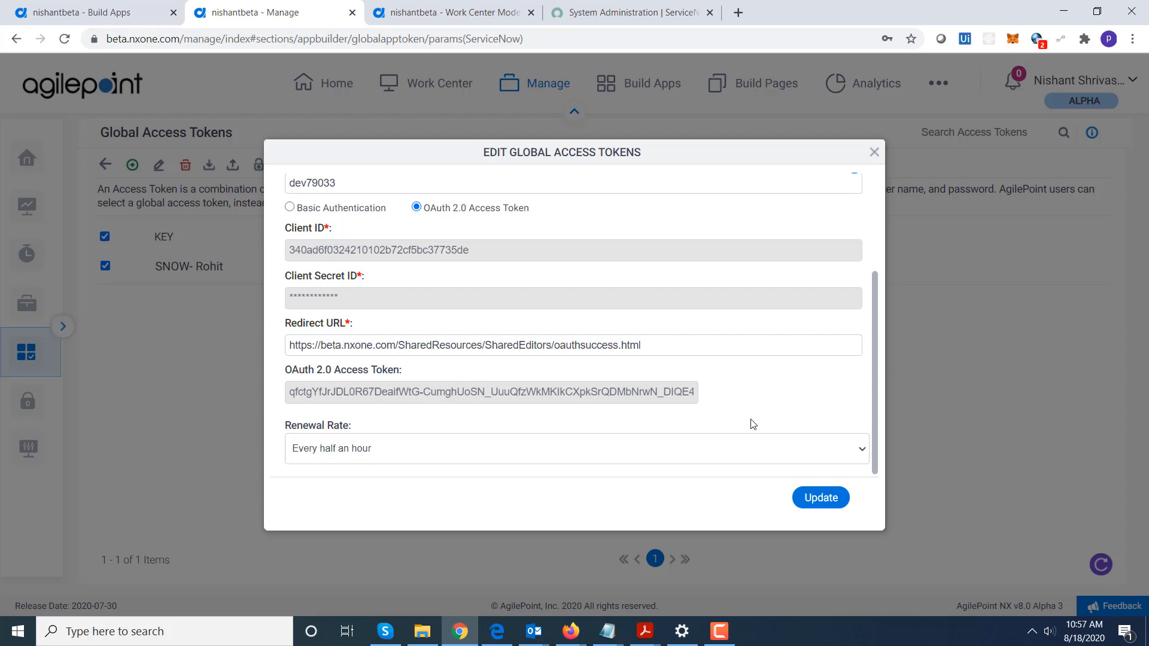
scroll(878, 401, down, 1)
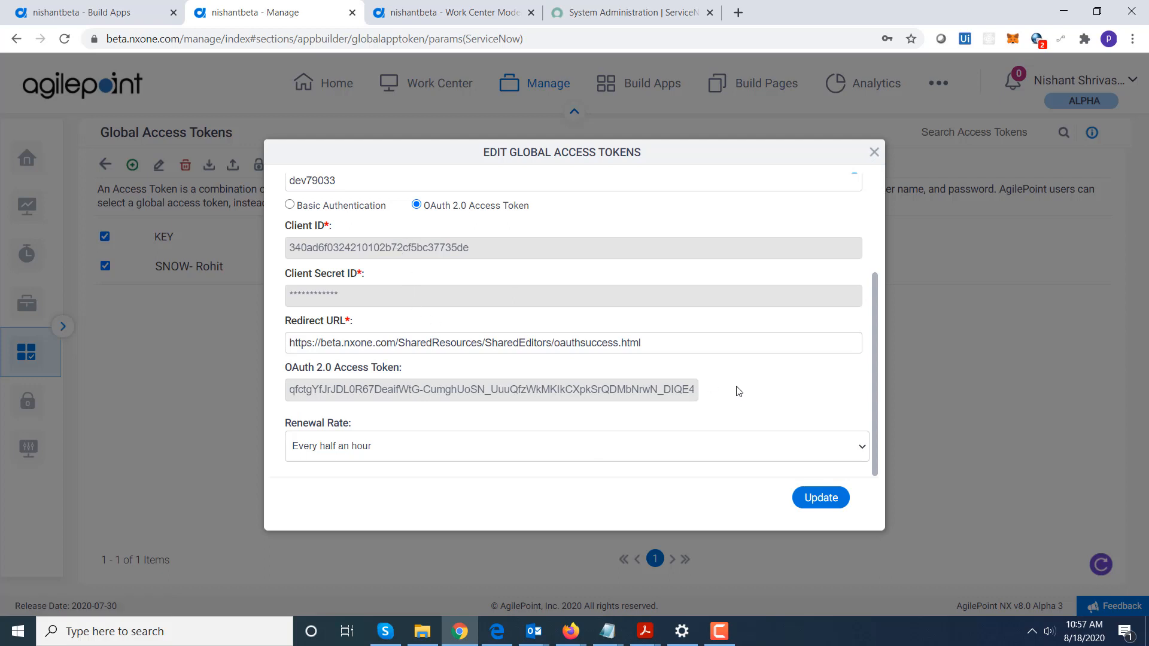
click(876, 154)
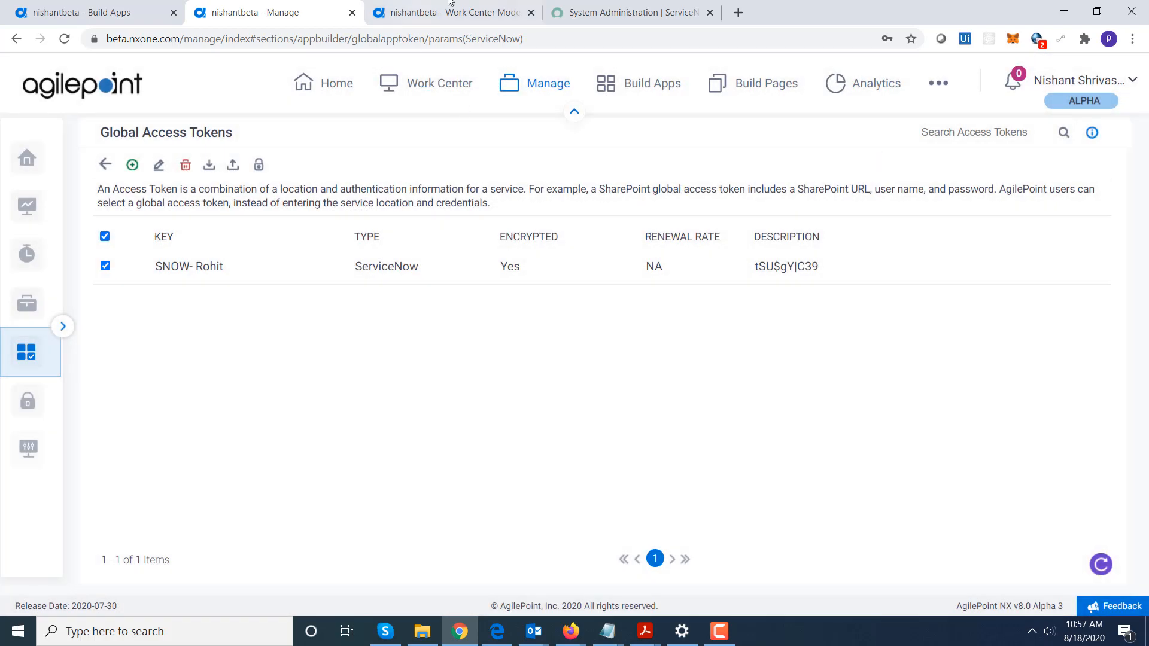
Back in the Create Record configuration, select the global ServiceNow token and check the Incident table choice
click(111, 8)
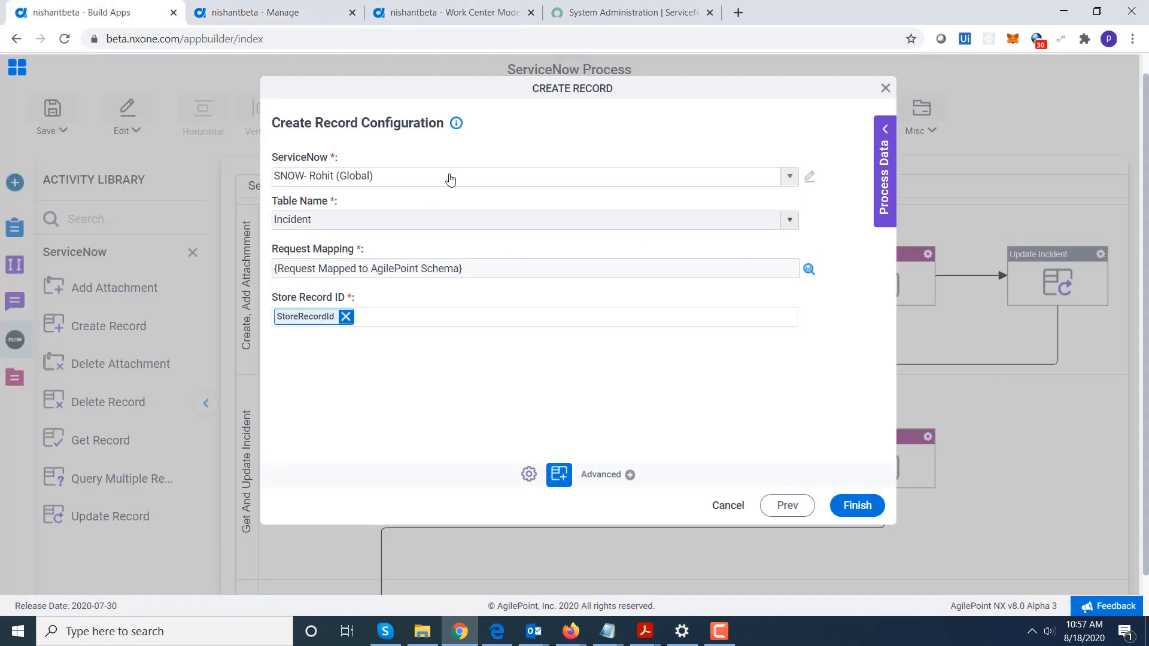
click(791, 177)
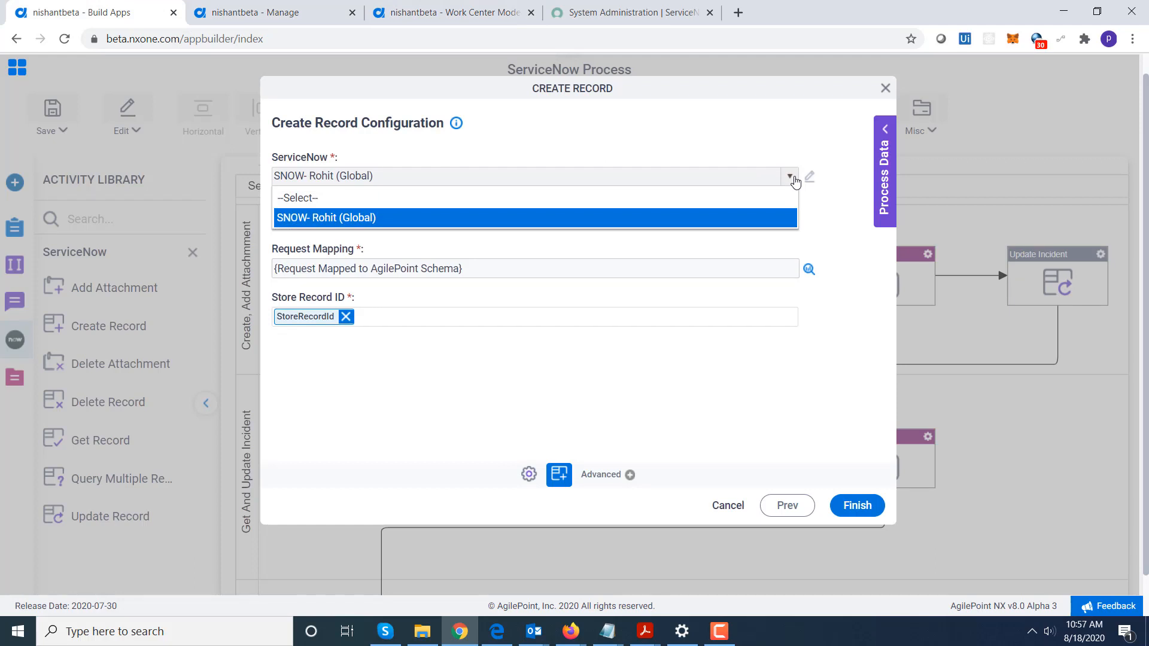
click(784, 217)
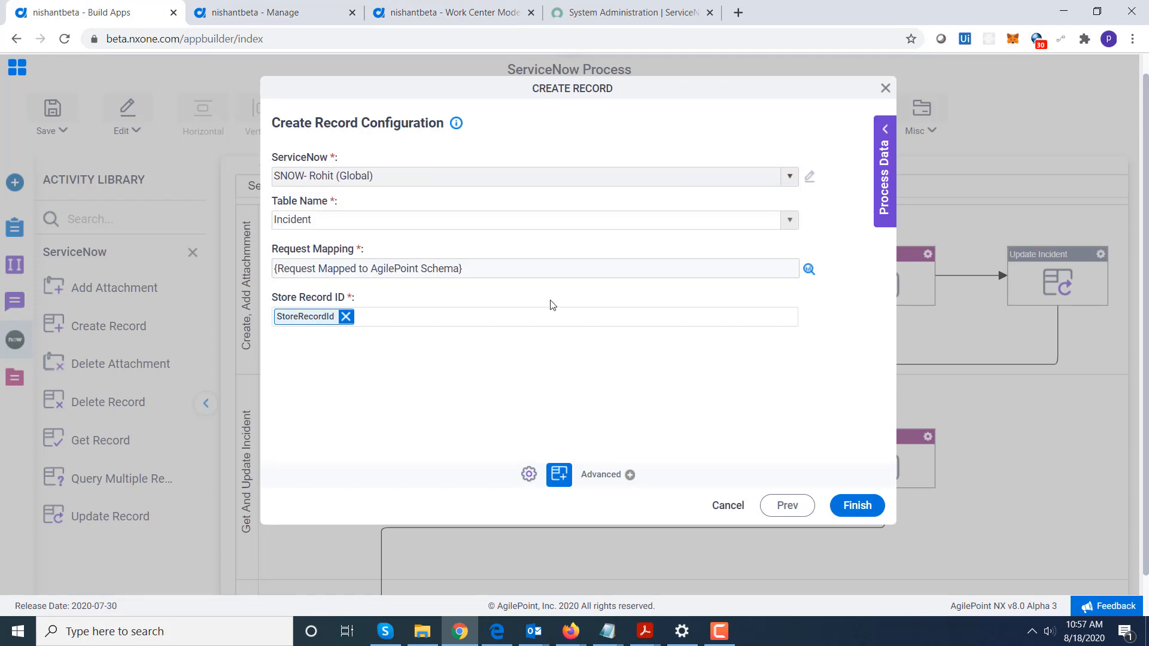
click(791, 221)
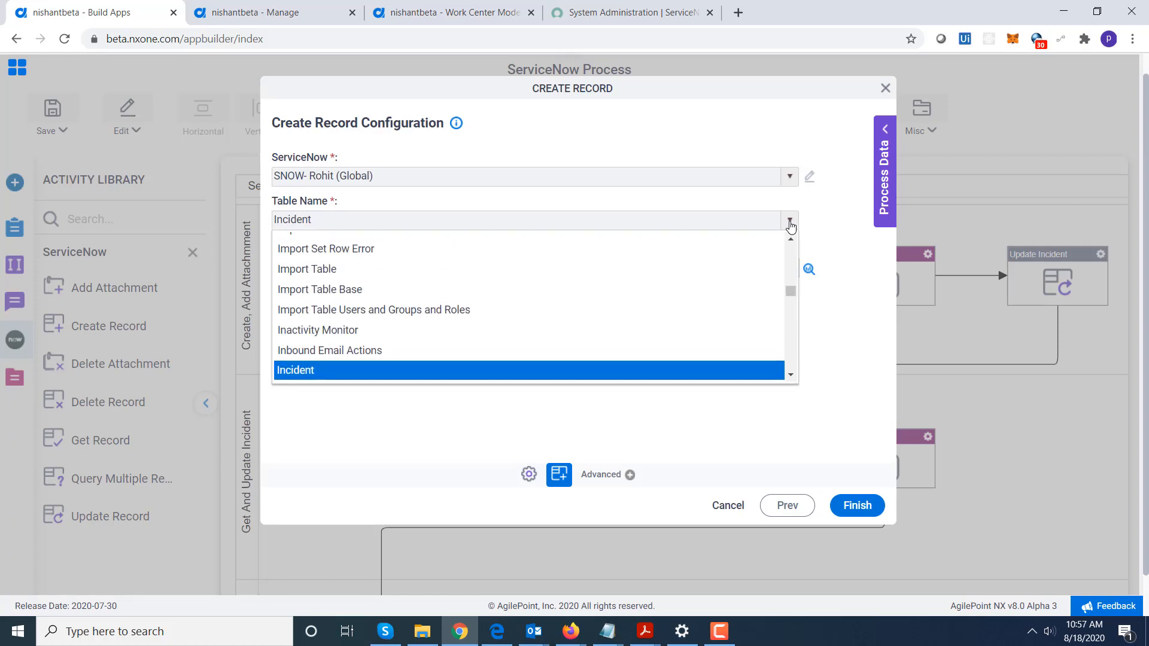
click(791, 224)
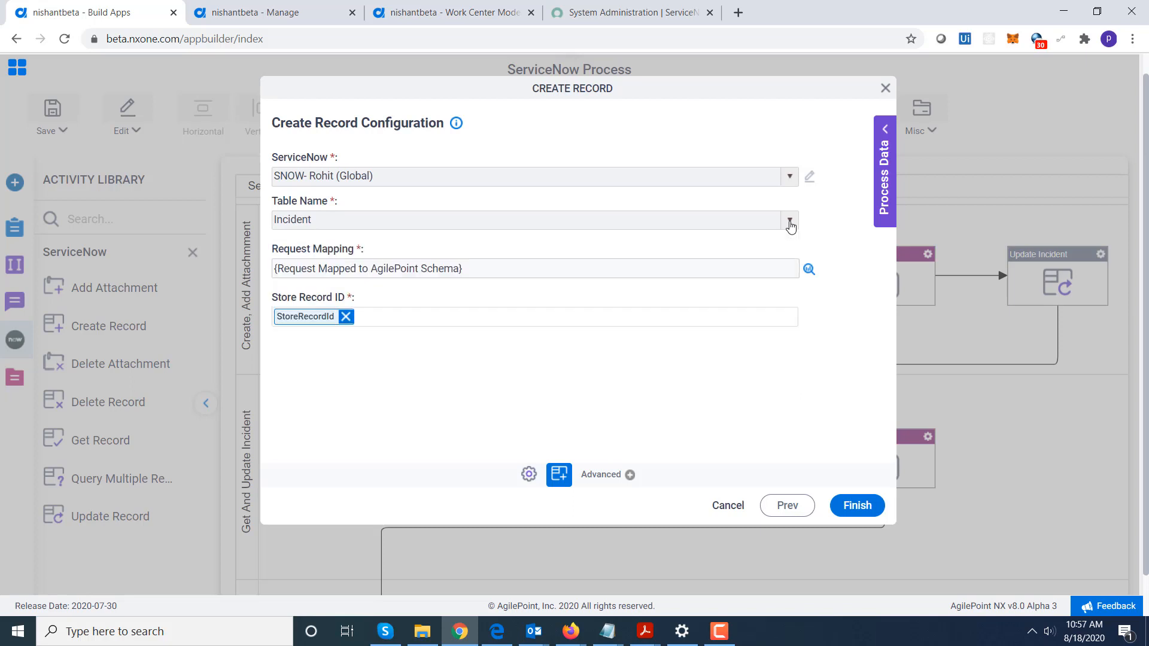
Examine the request mapping between the form fields and the ServiceNow record fields, and return to the Create Record configuration
click(809, 270)
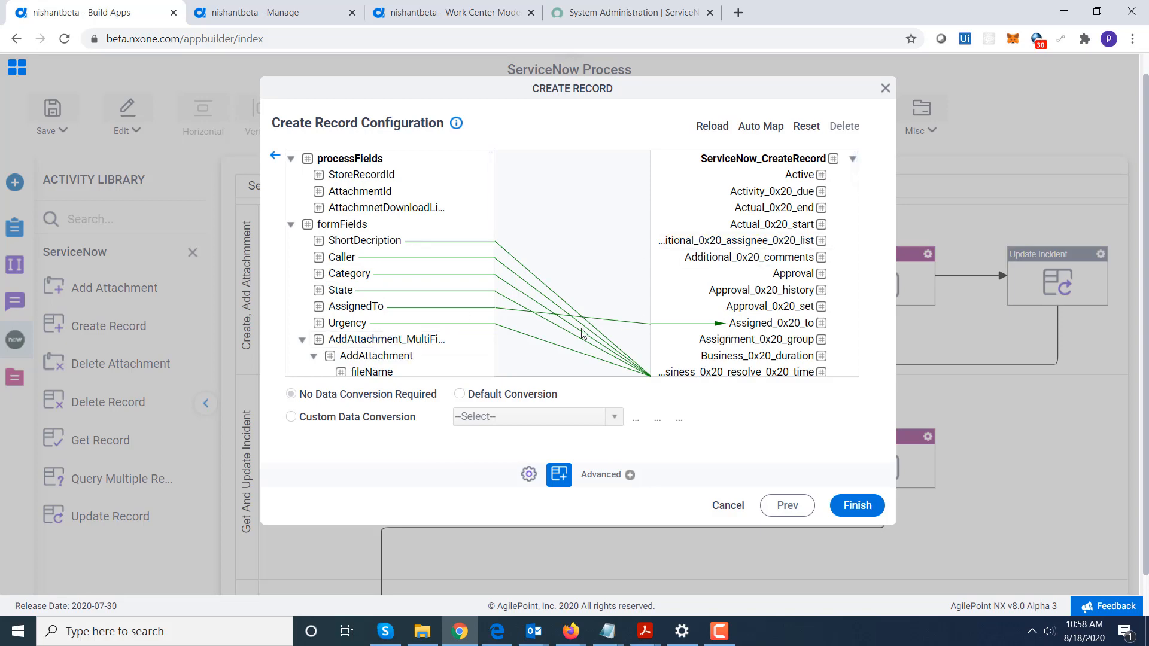
click(560, 301)
scroll(662, 308, down, 10)
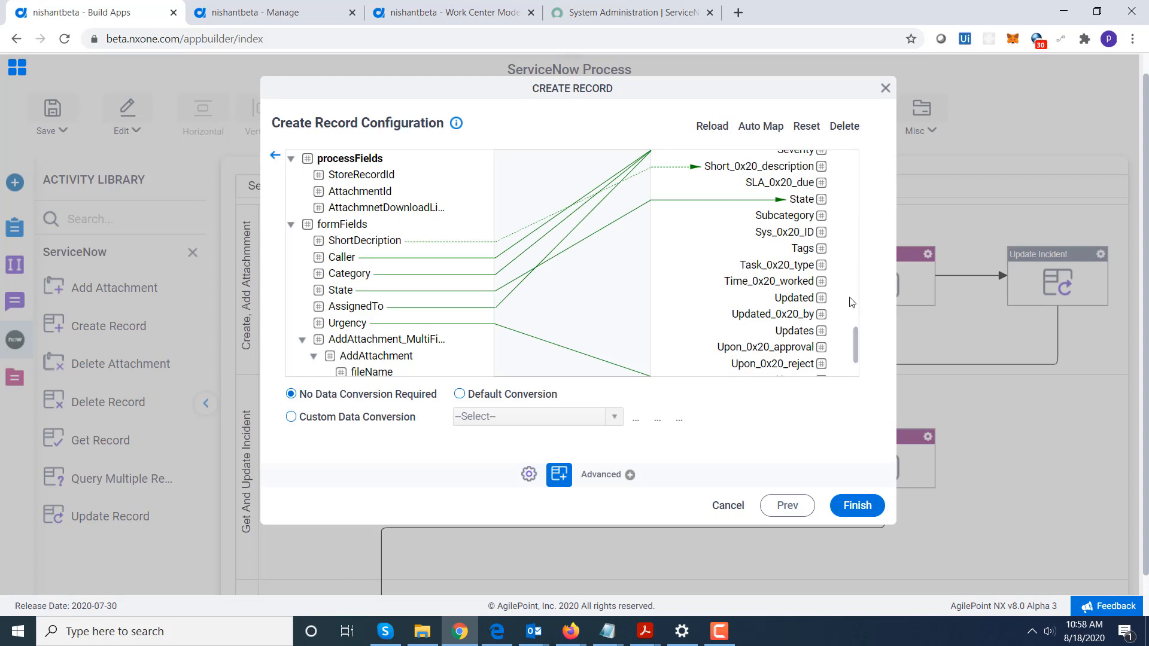
scroll(856, 341, up, 2)
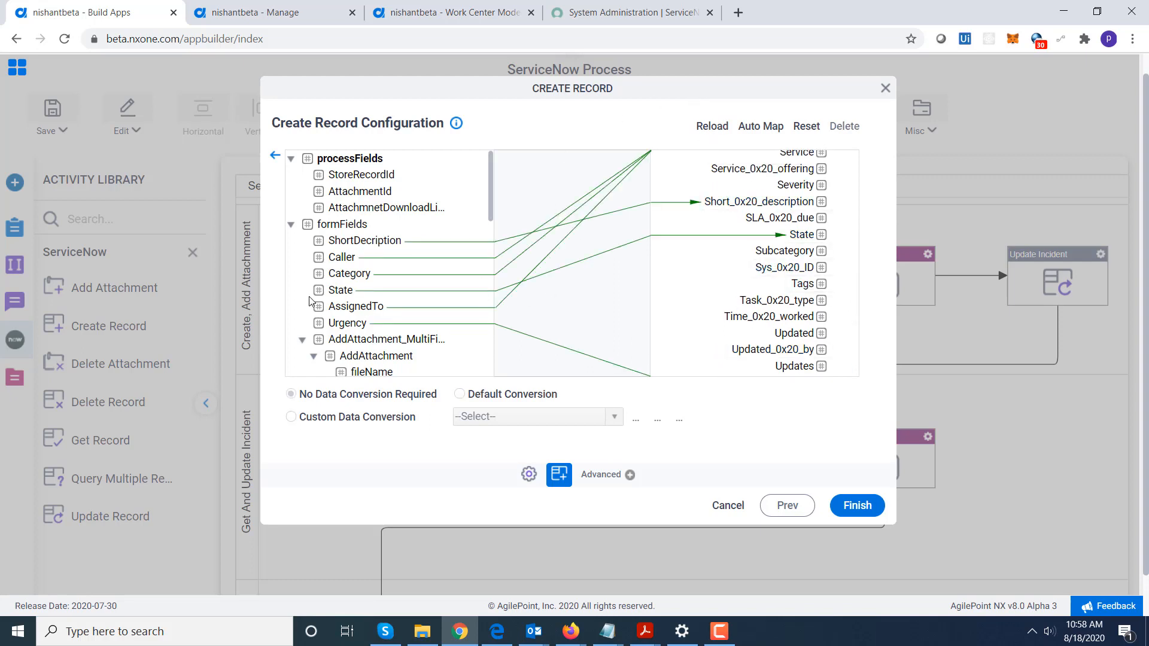
click(276, 157)
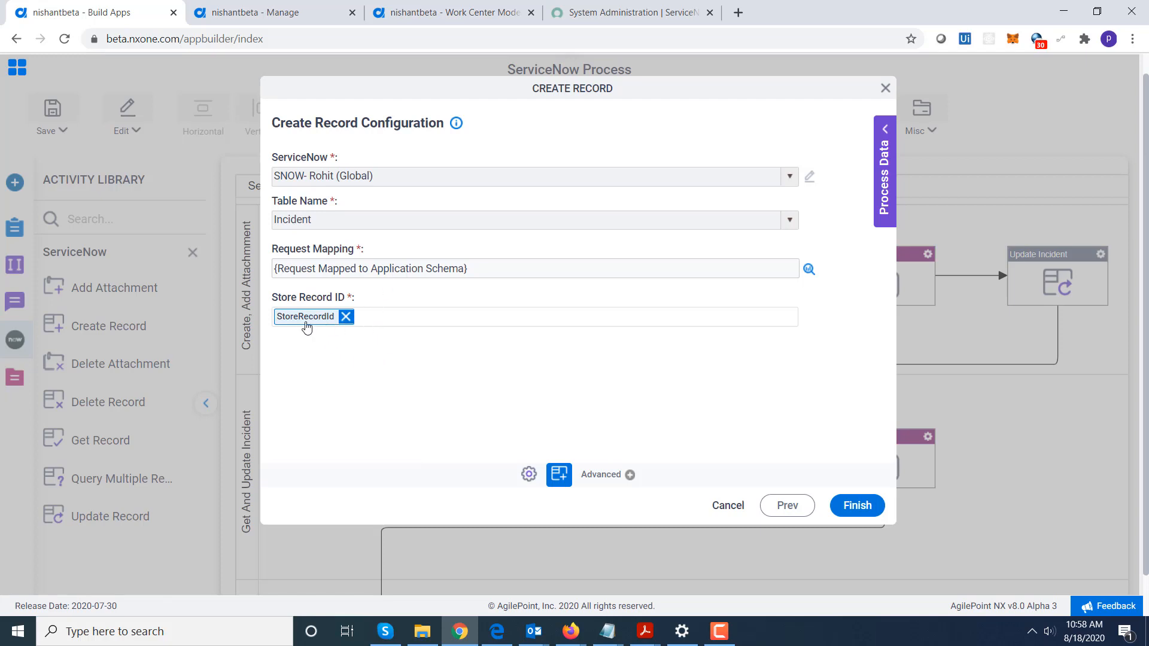
View the Model Data process fields available for storing the record ID, and close the Create Record configuration
click(886, 131)
click(756, 183)
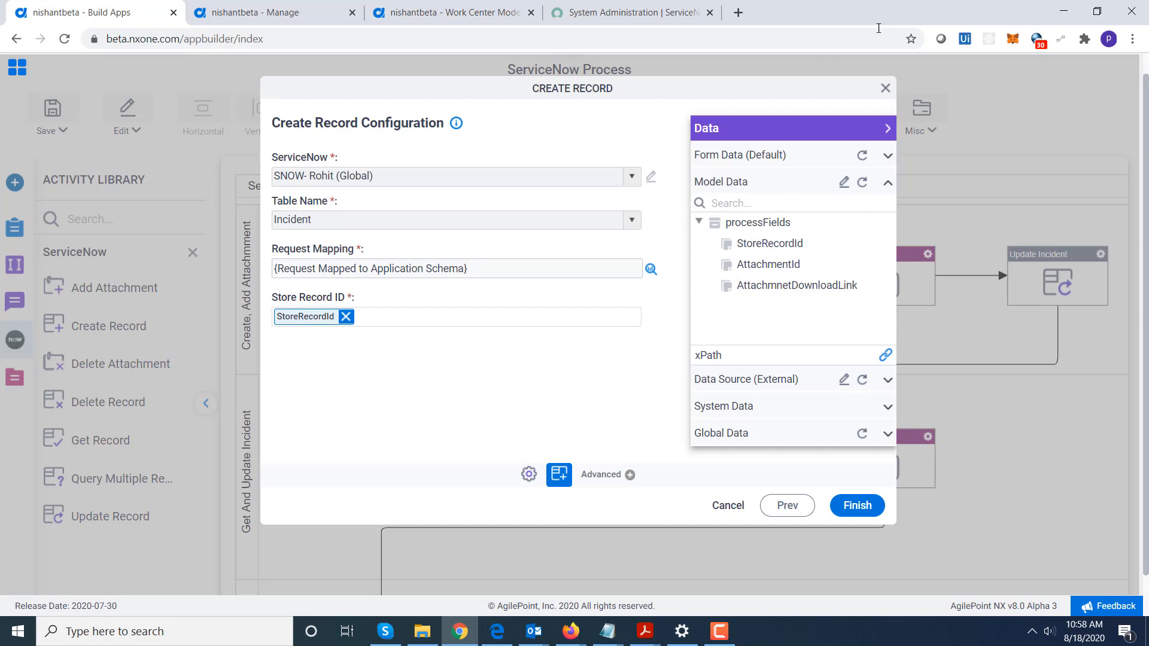
click(945, 322)
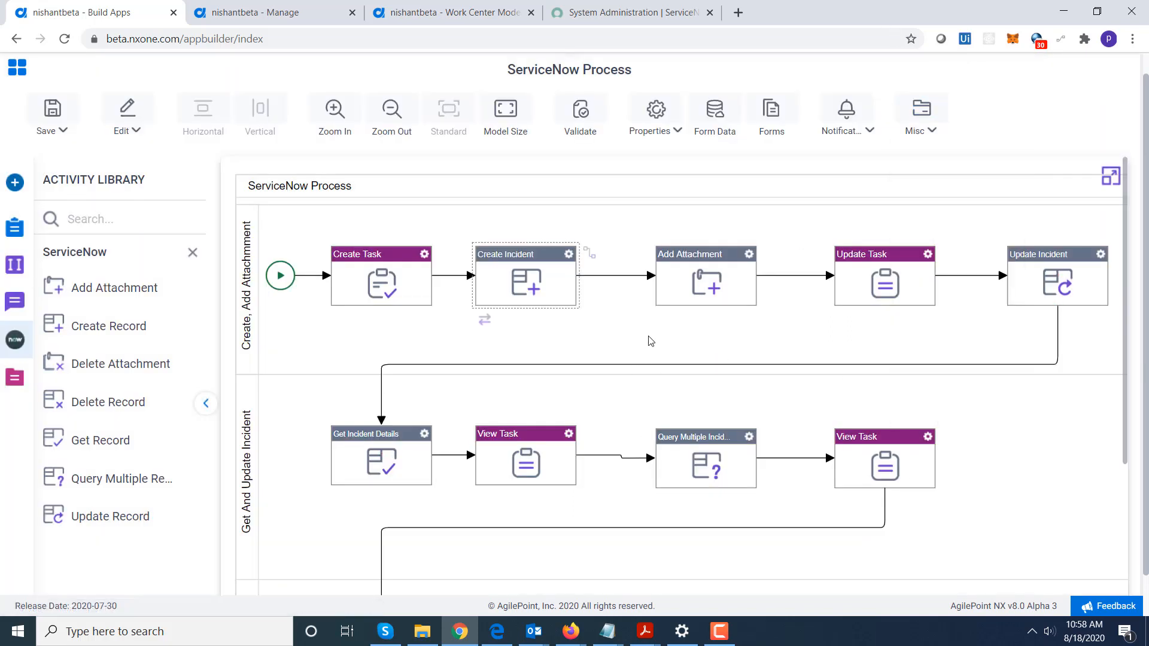
Open the Add Attachment activity and review its Google Drive source repository and dynamic folder path up to the attachment configuration
double_click(713, 291)
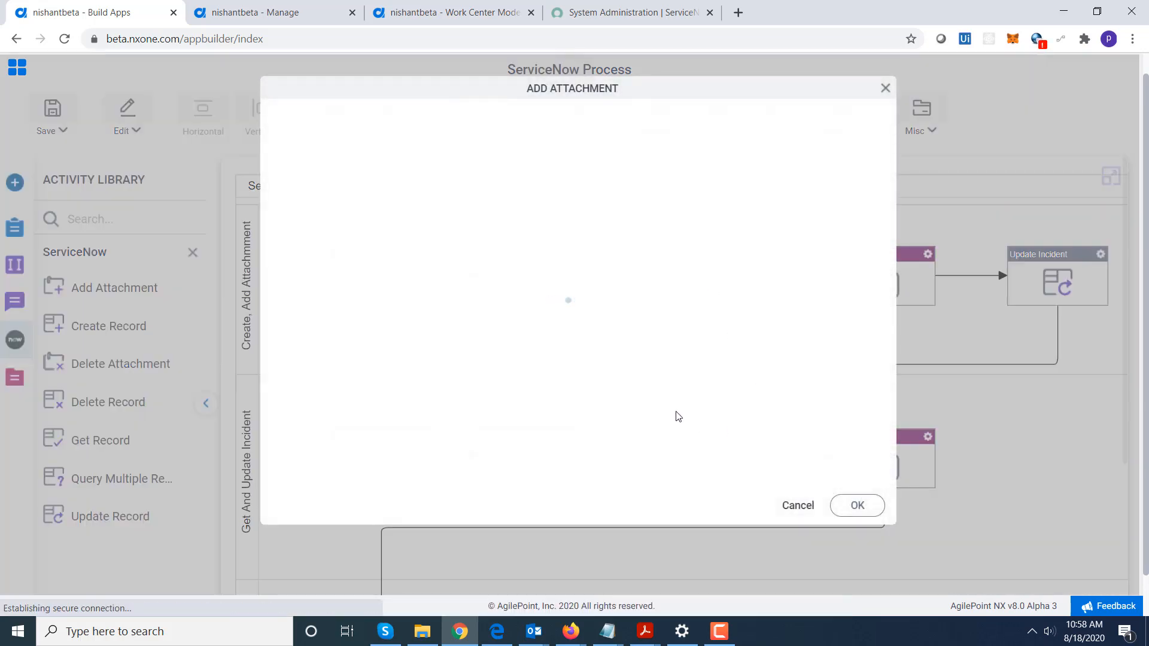
click(778, 503)
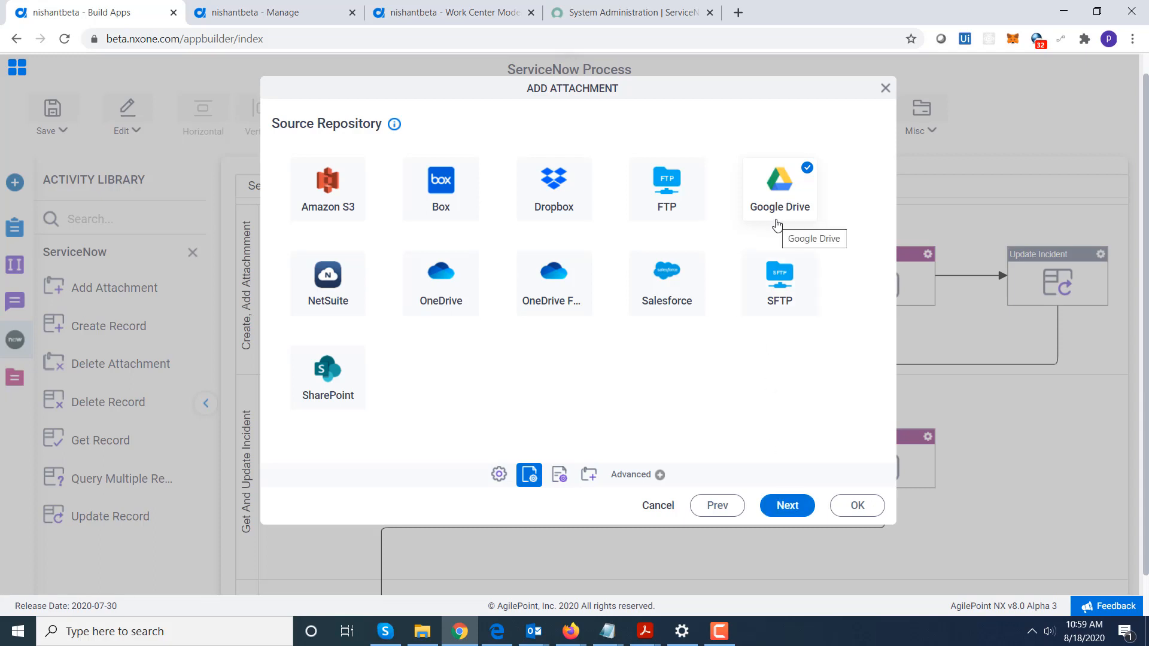
click(788, 505)
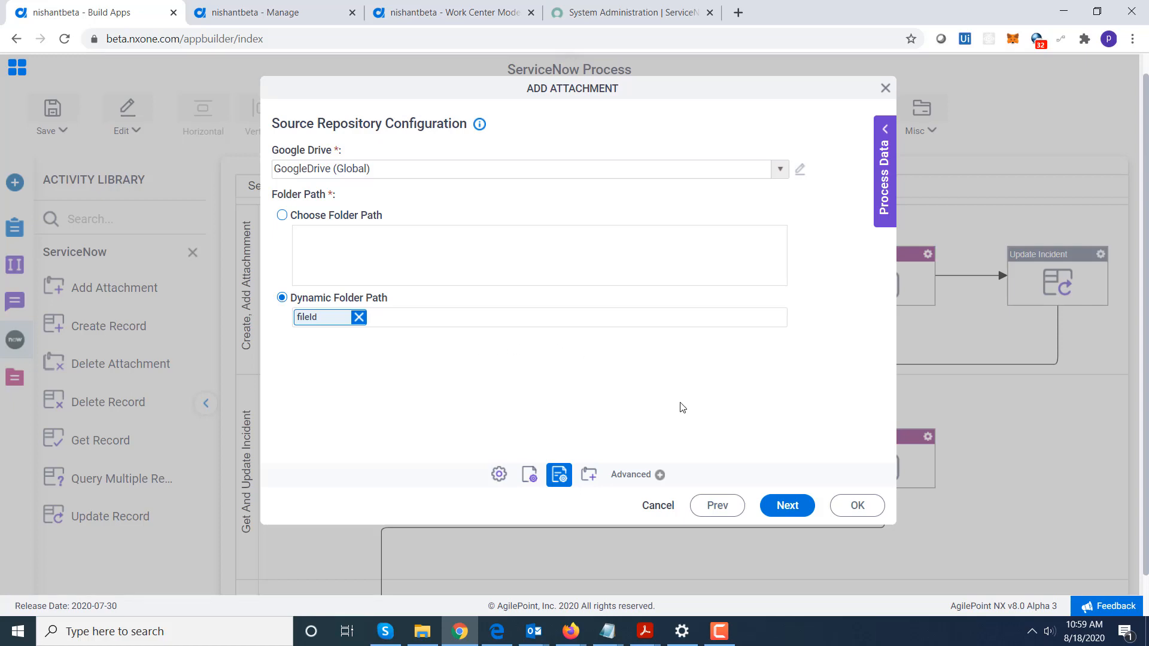
click(787, 506)
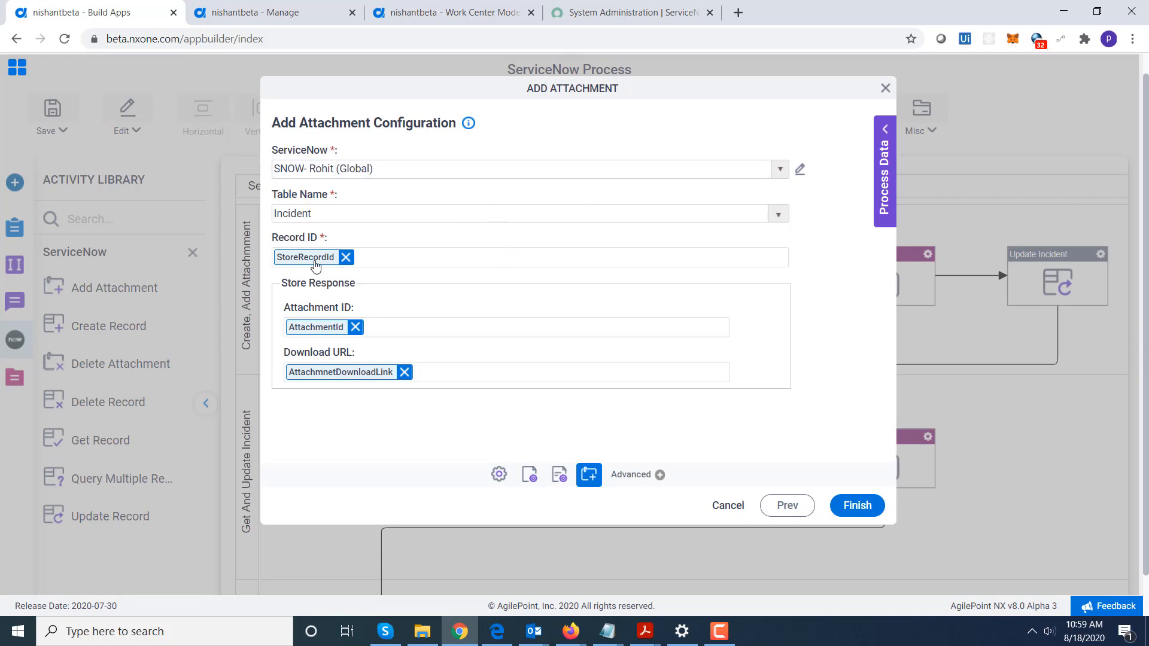
Check the Model Data process fields behind the record ID and stored response, and finish the Add Attachment configuration
mouse_move(317, 267)
click(888, 136)
click(751, 186)
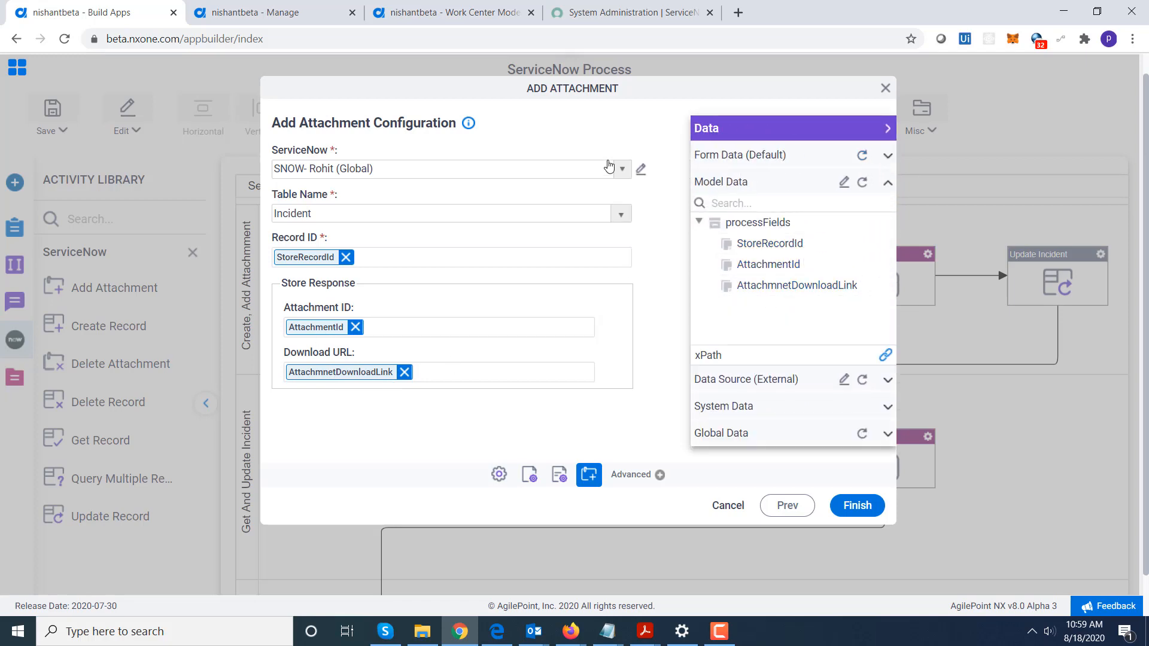
click(887, 129)
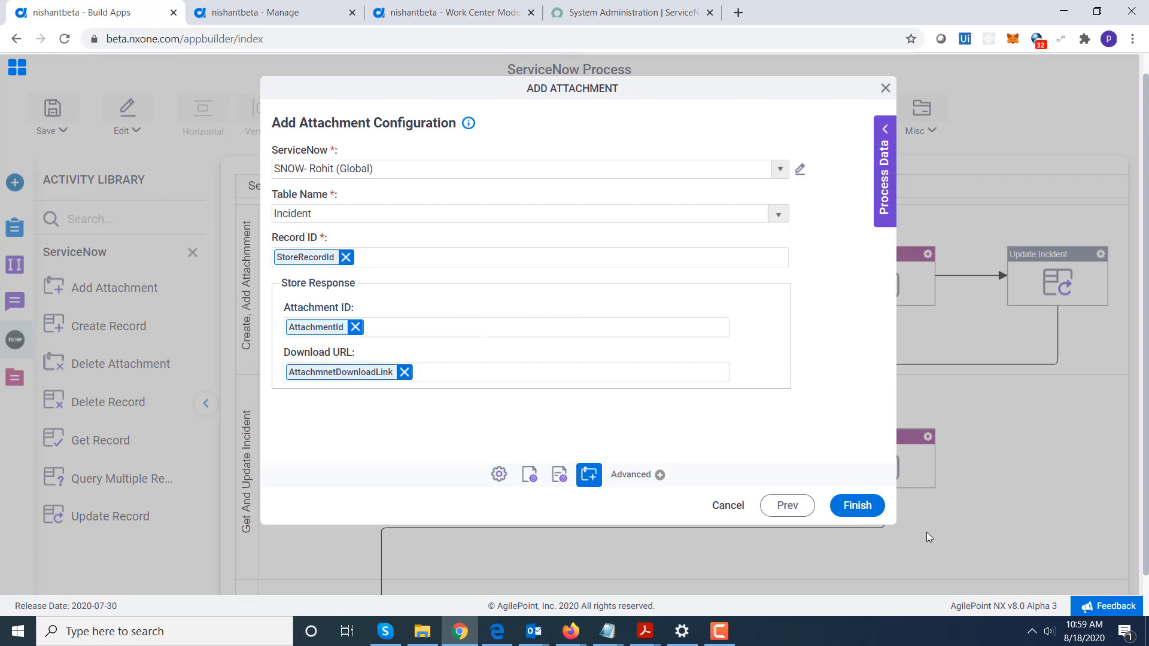
click(858, 506)
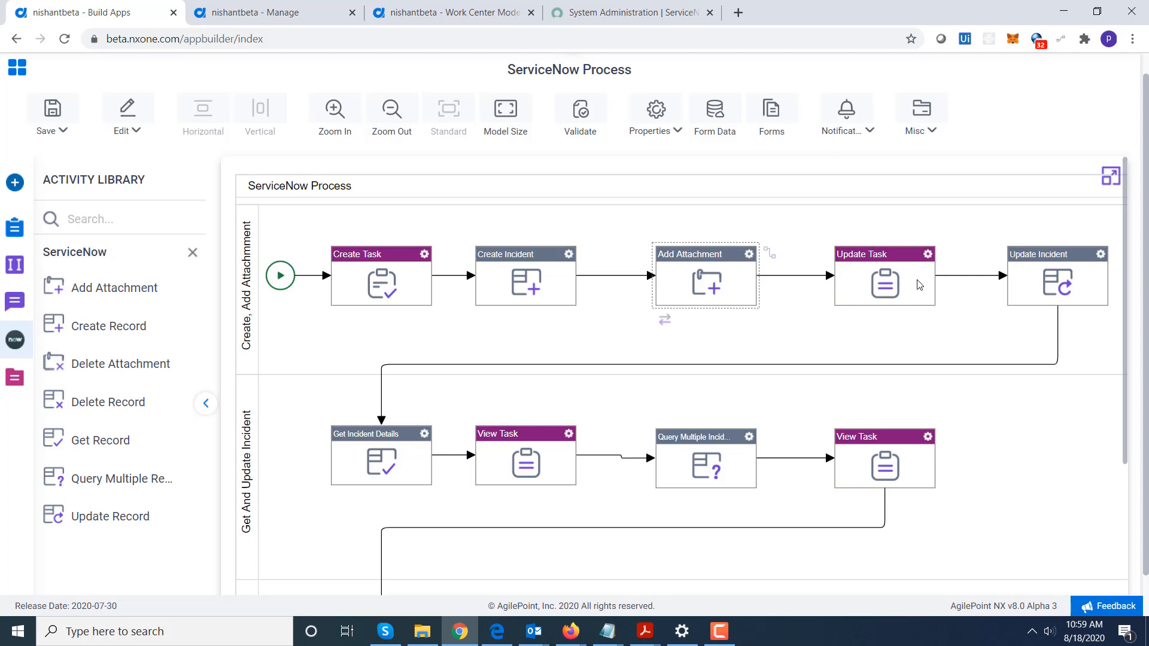
Open the Update Task activity's eForm for editing, review its State, Assigned To and Description fields, and return to the process
right_click(921, 265)
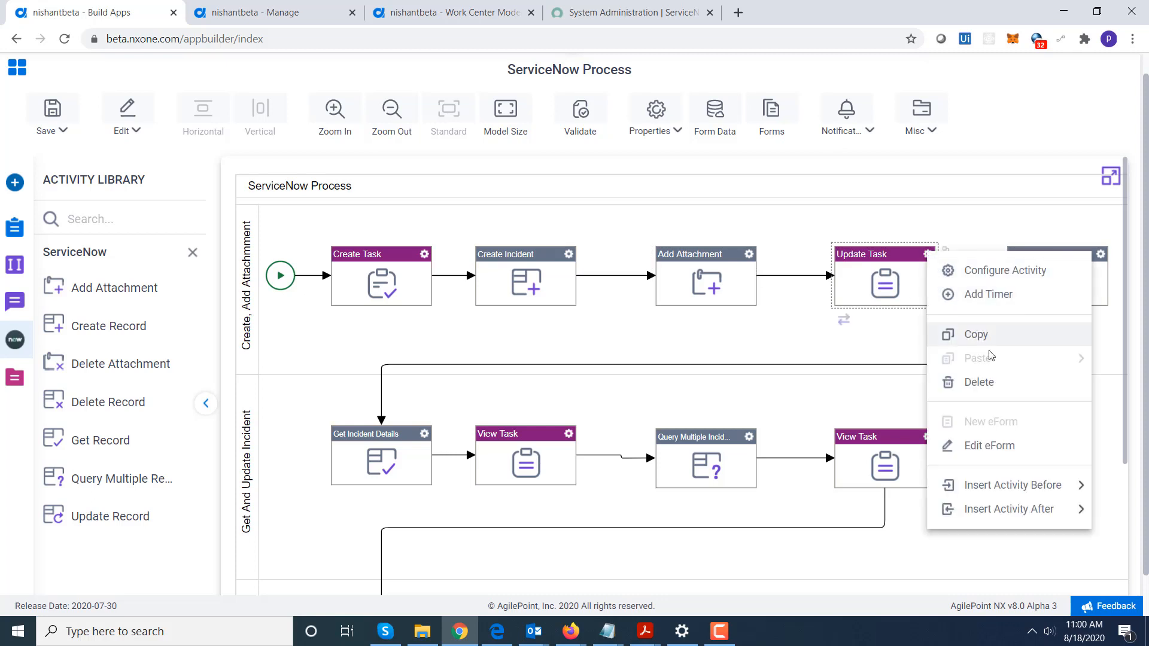
click(995, 446)
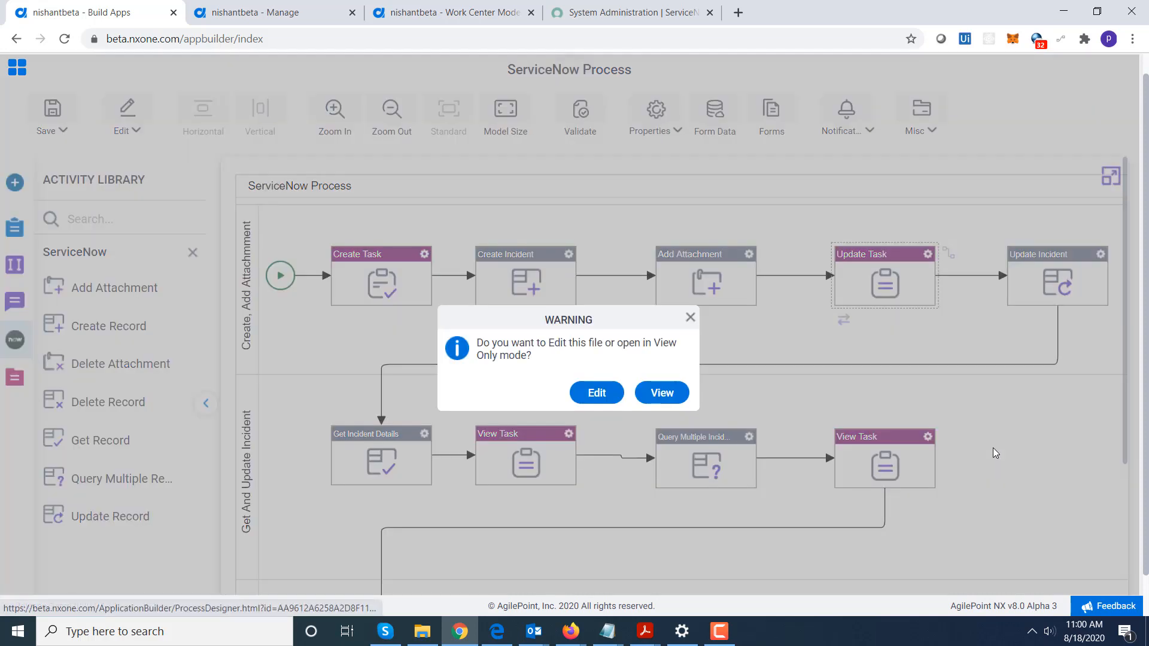
click(609, 396)
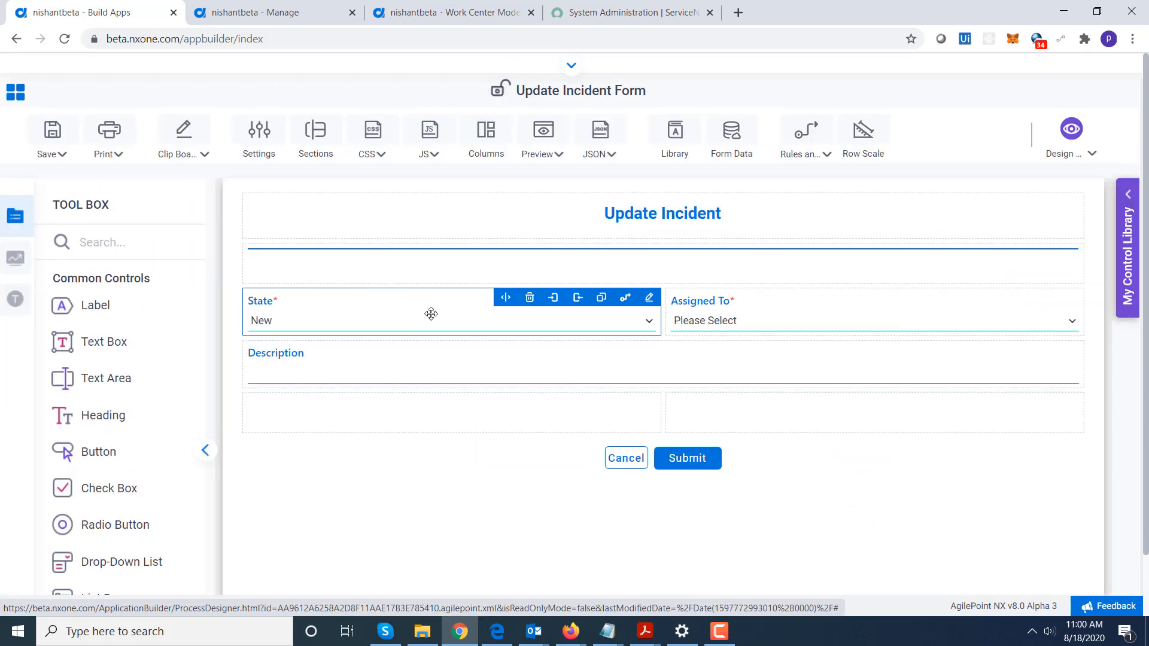
click(17, 97)
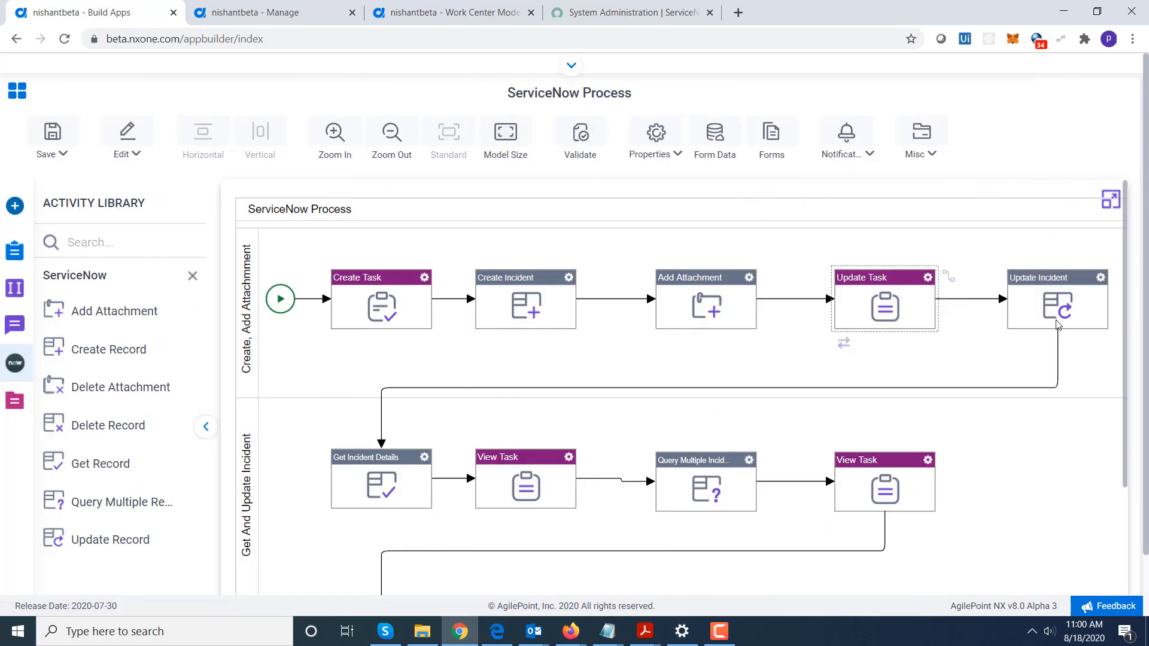
Review the Update Incident activity's record configuration and request mapping to the ServiceNow fields, and close it
double_click(1057, 321)
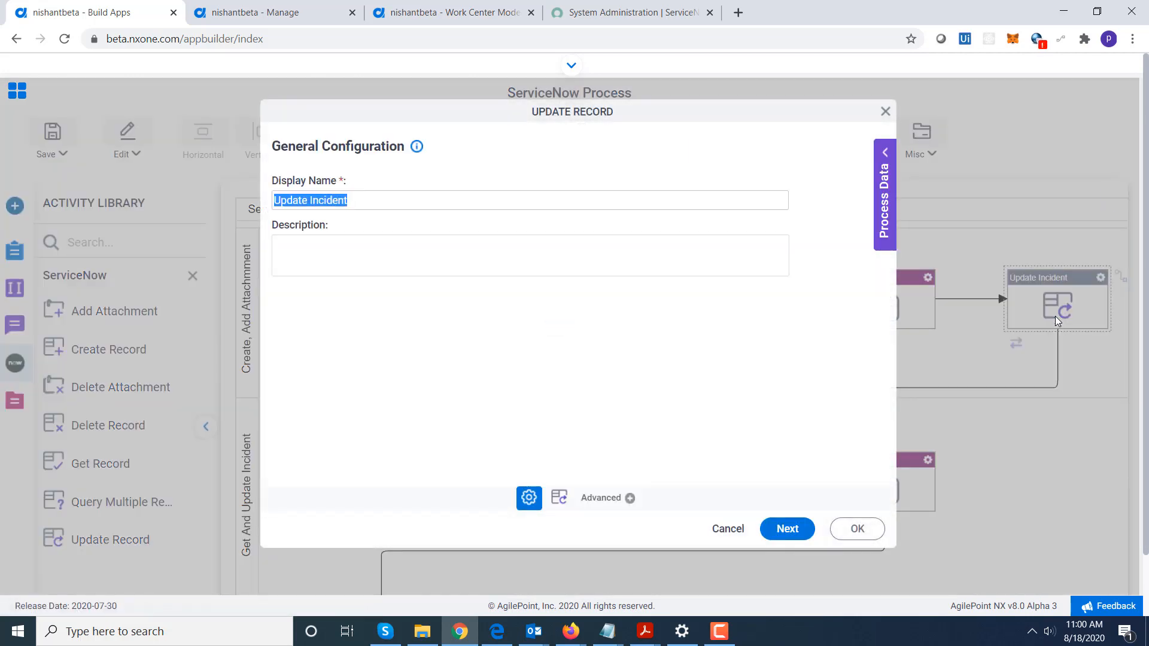
click(788, 535)
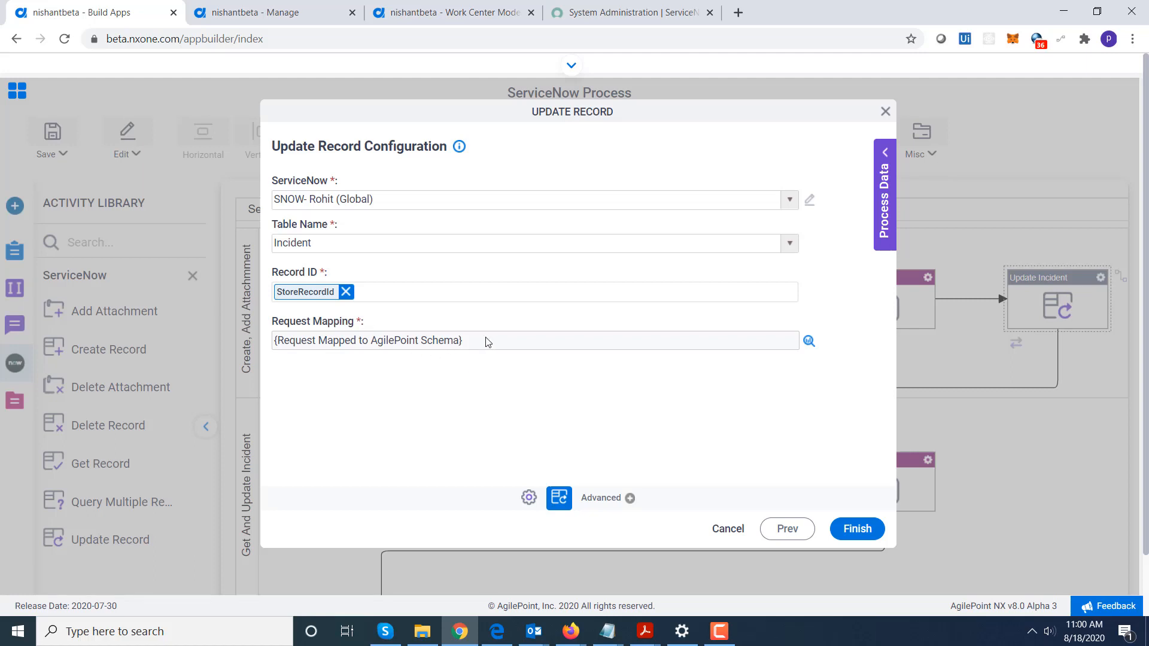
click(808, 340)
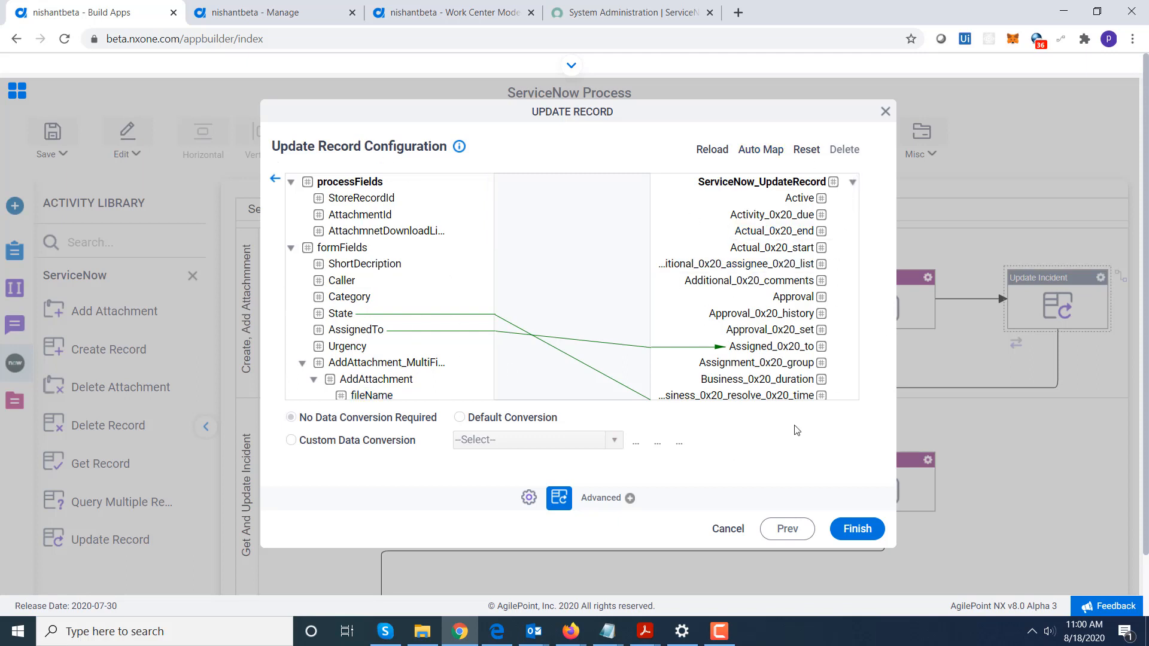
click(886, 112)
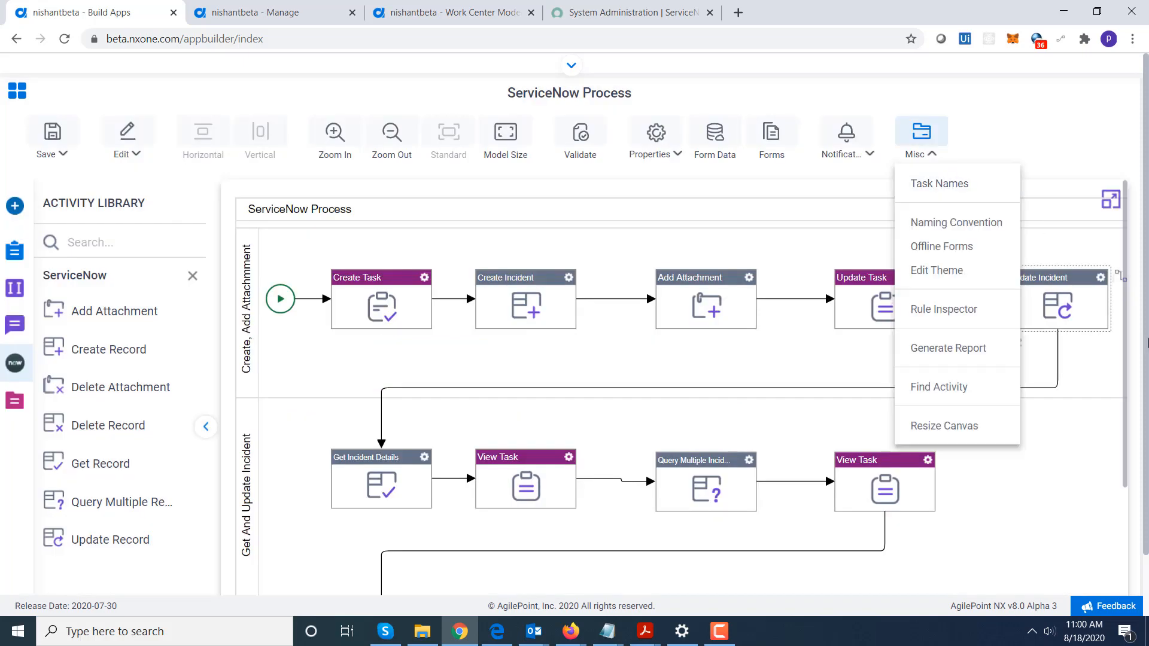
Review the Get Incident Details activity's record configuration and its response mapping to the form fields, and close it
double_click(389, 484)
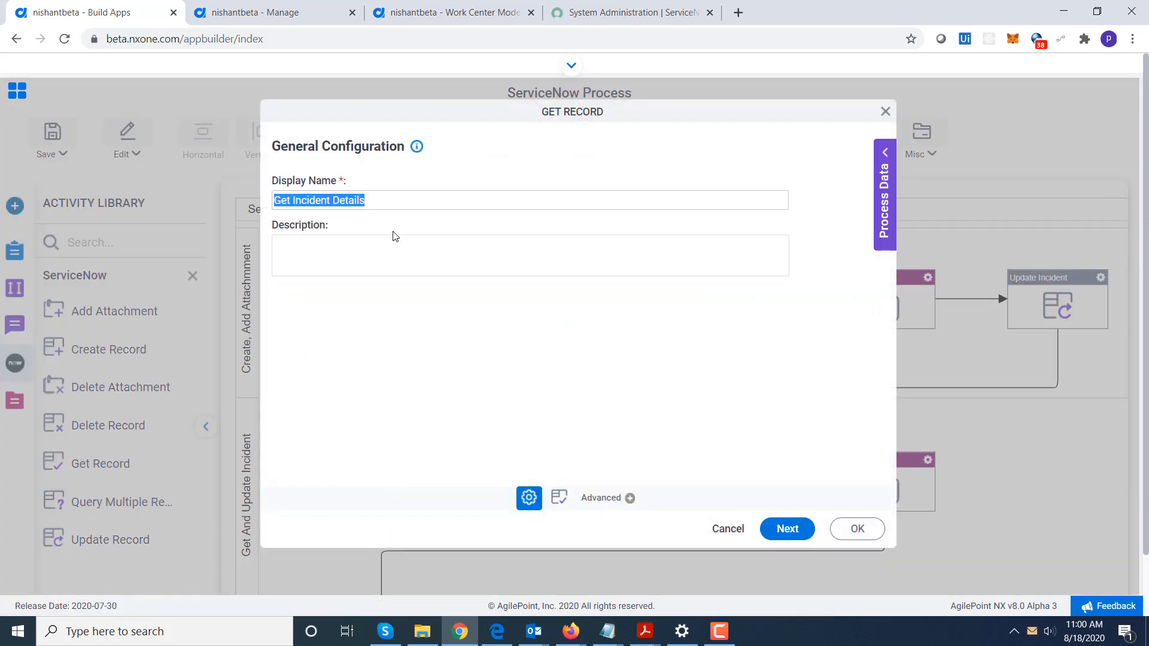
click(795, 529)
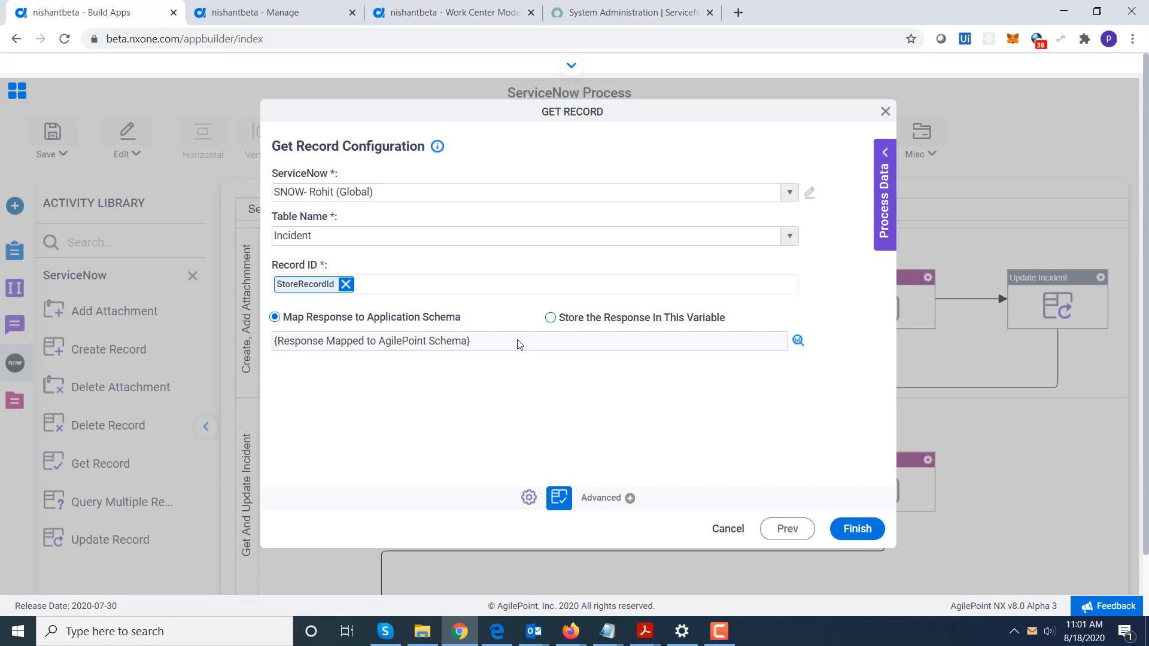
click(798, 342)
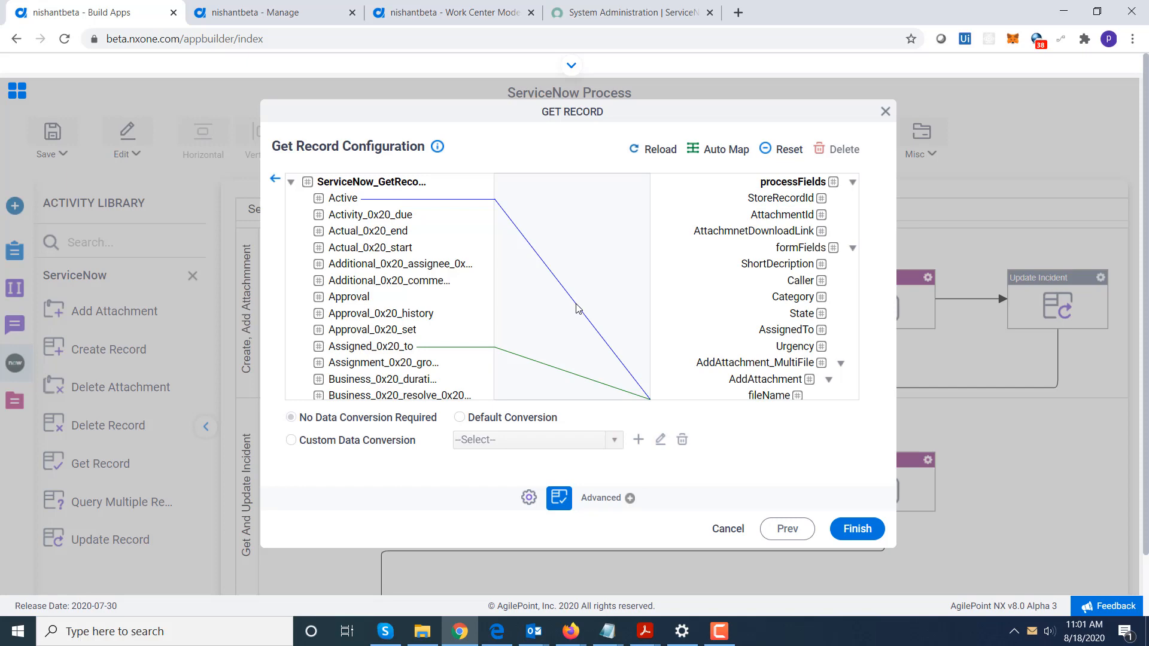
scroll(576, 309, down, 5)
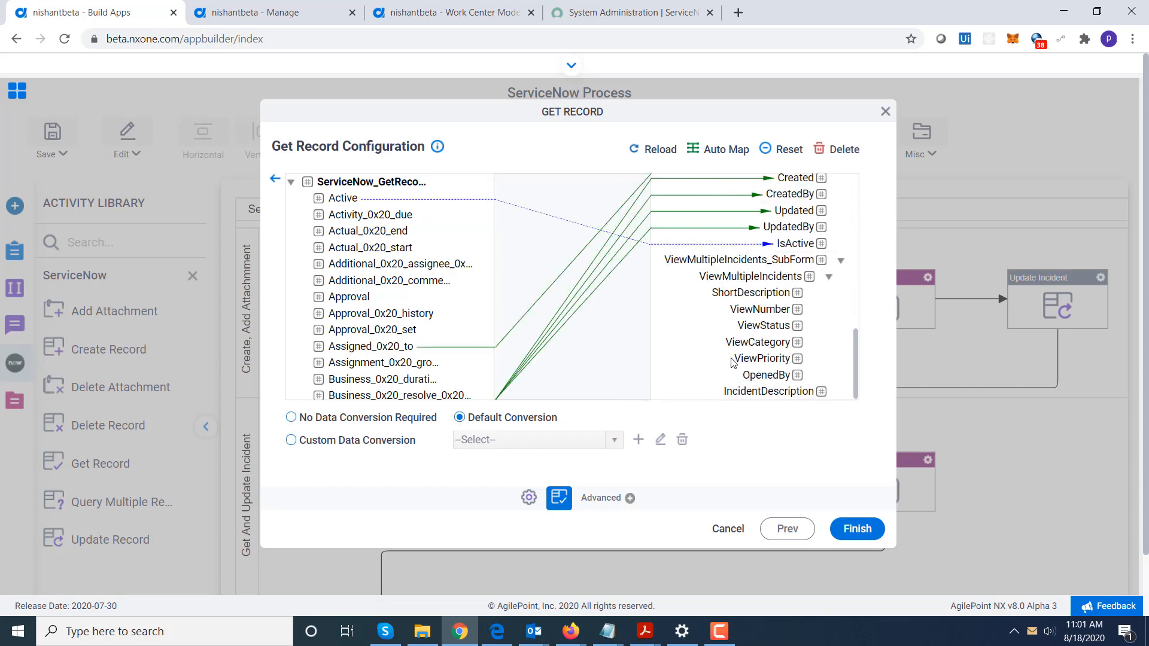
click(275, 179)
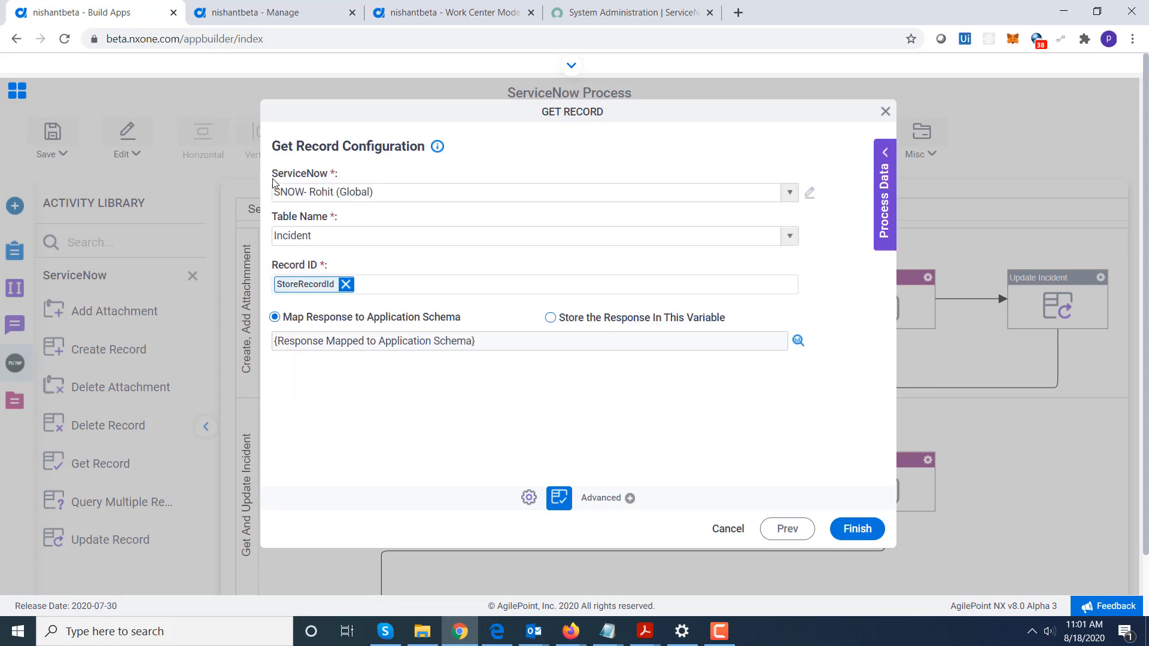
click(886, 112)
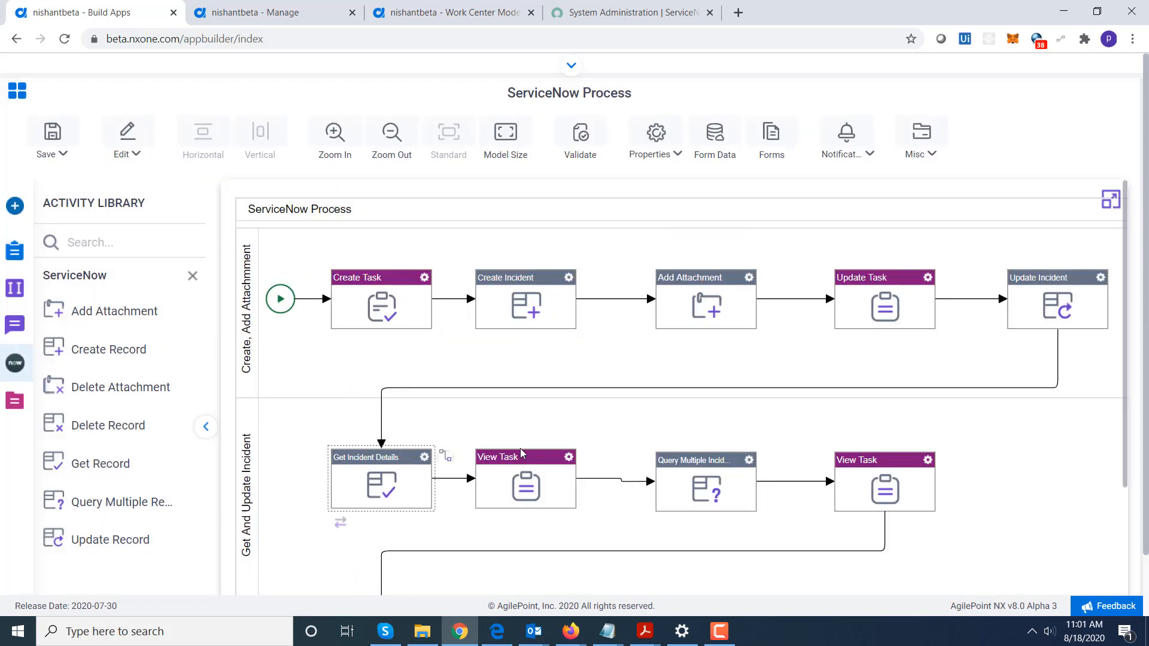
Open the eForm of the View Task following Get Incident Details for editing, review its incident fields, and return to the process
click(569, 459)
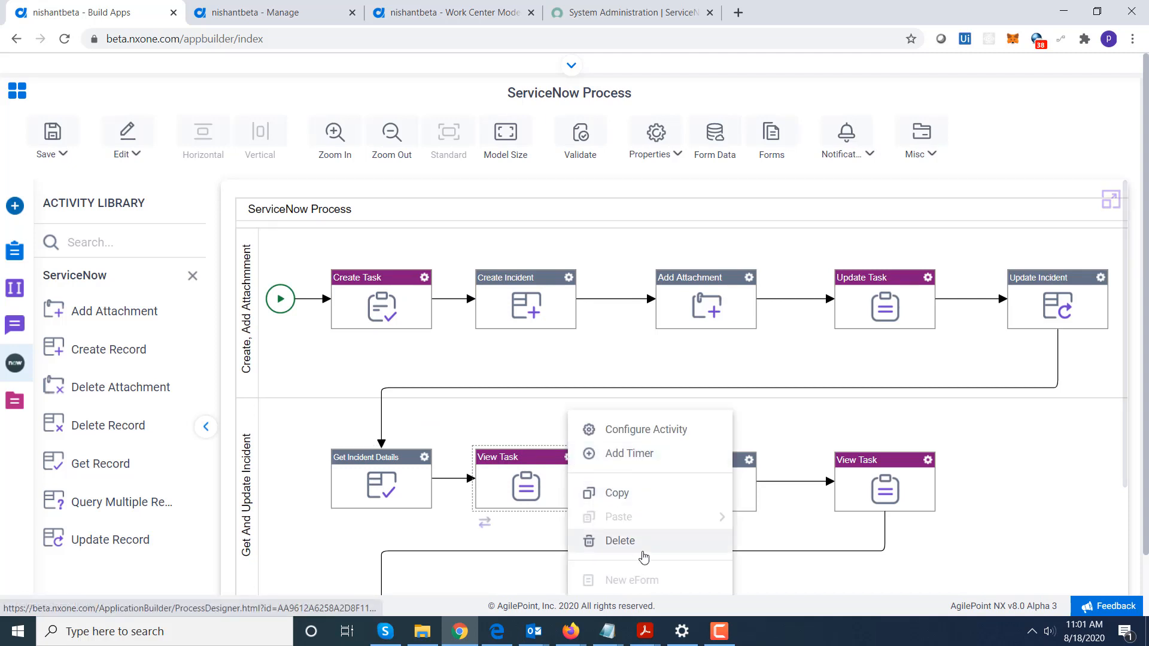
scroll(1128, 329, down, 3)
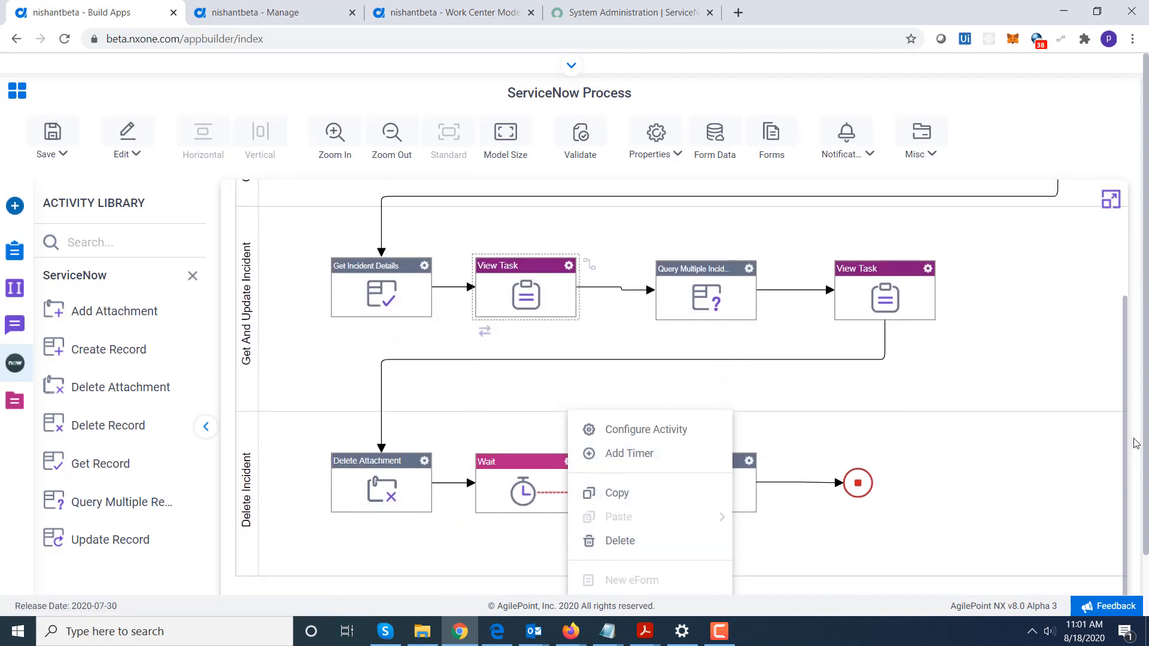
scroll(1145, 526, down, 1)
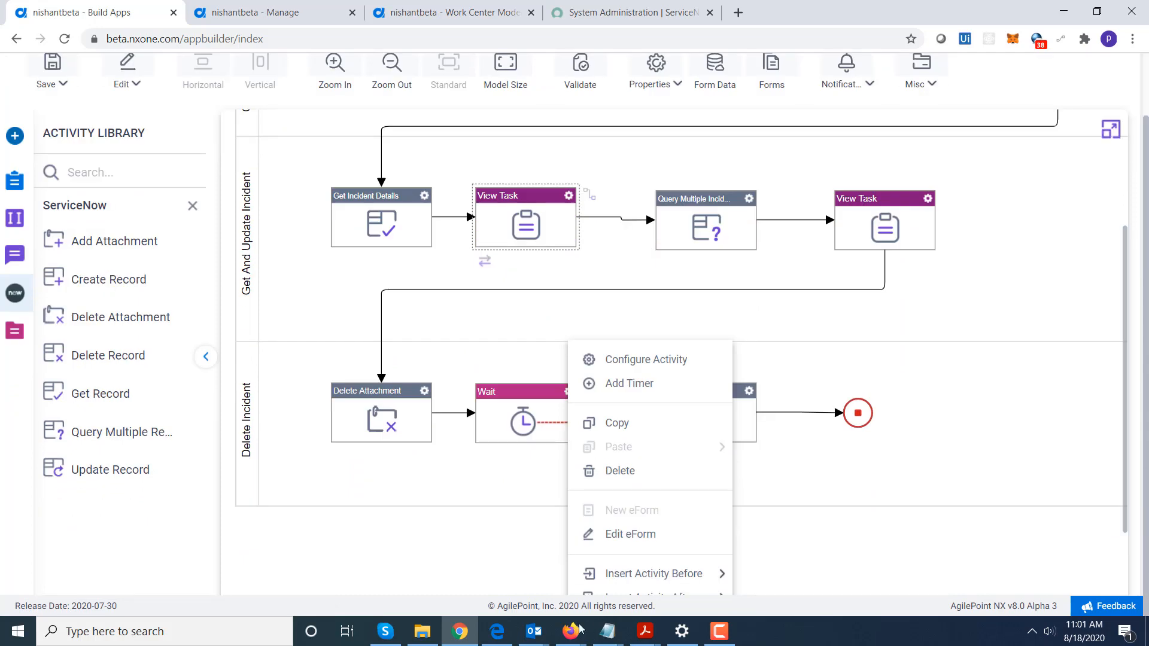
click(629, 543)
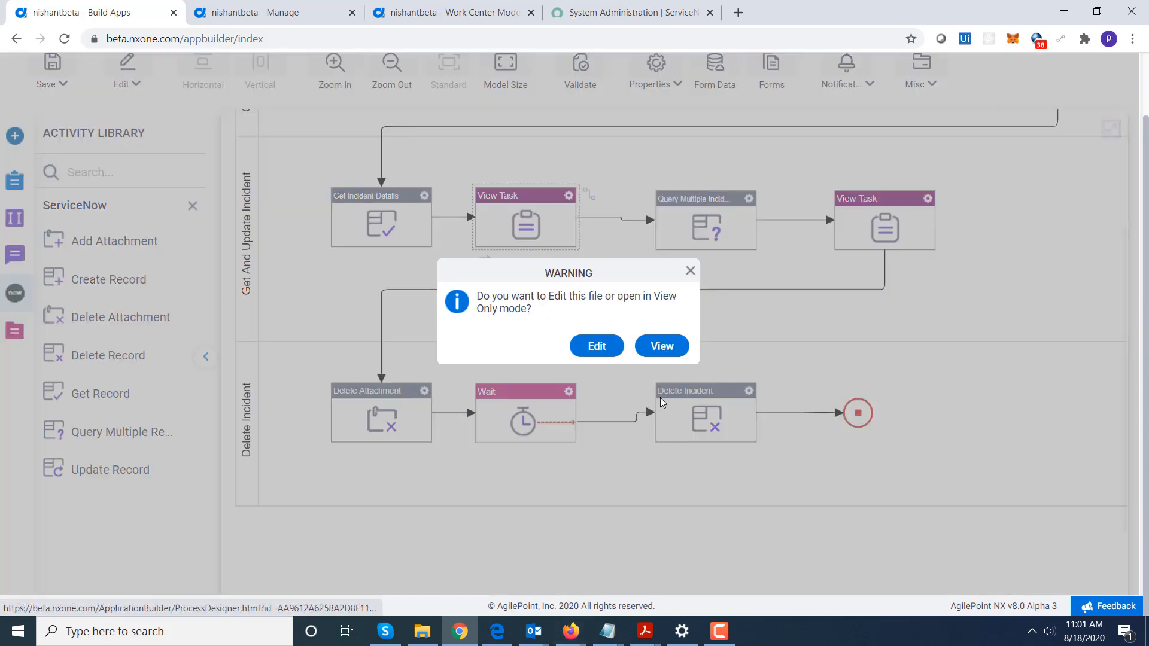
click(597, 346)
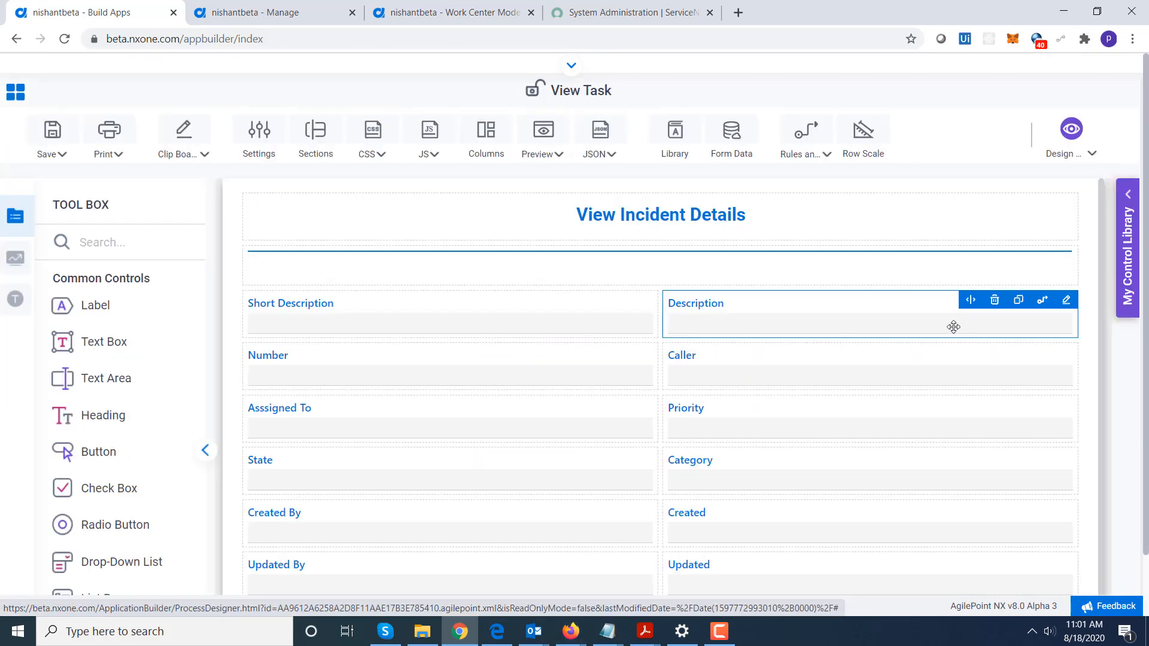
scroll(1146, 412, down, 1)
drag(1147, 411, 1112, 282)
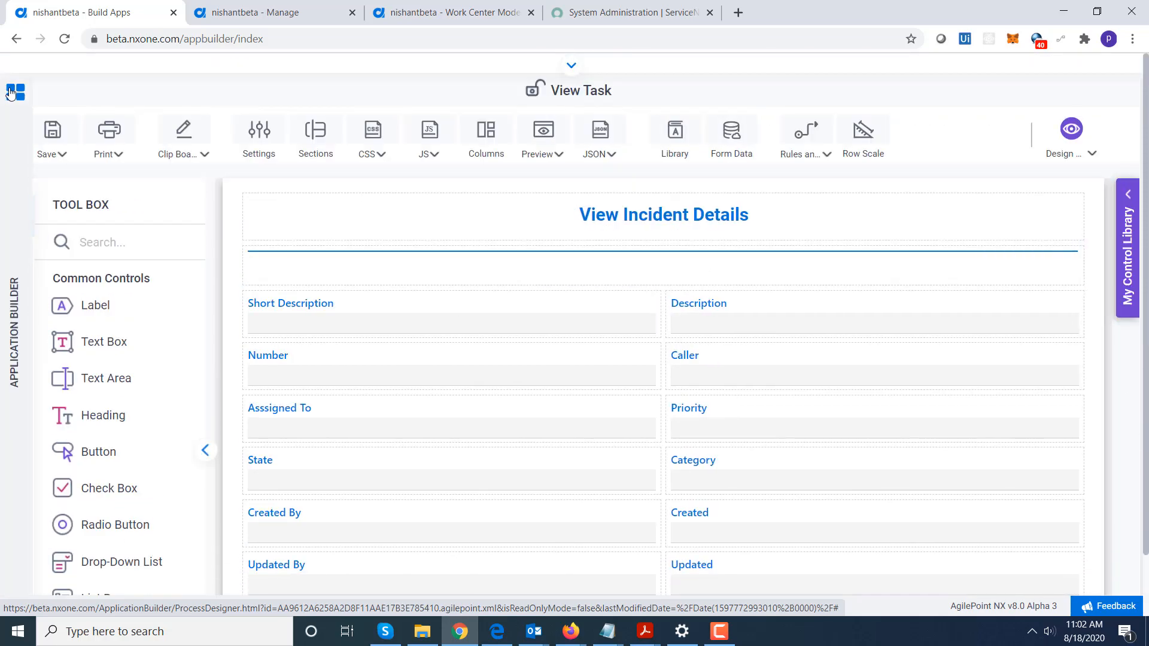
click(11, 94)
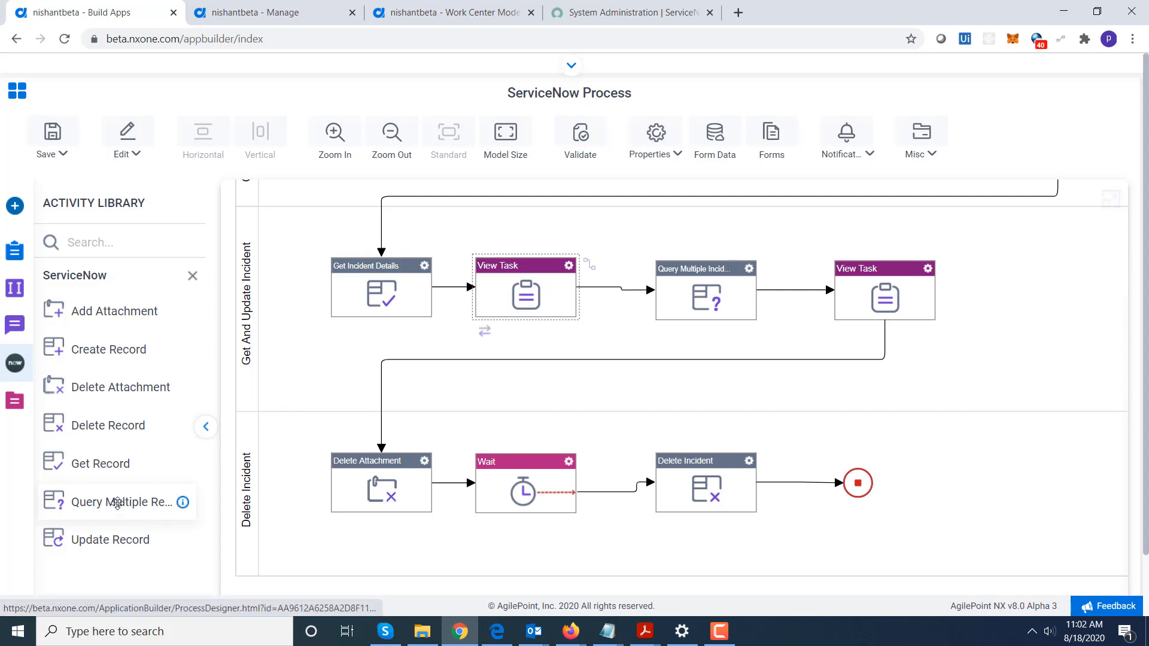
Review the Query Multiple Incidents activity's filter criteria and response mapping to the ViewMultipleIncidents subform, and finish the configuration
double_click(703, 287)
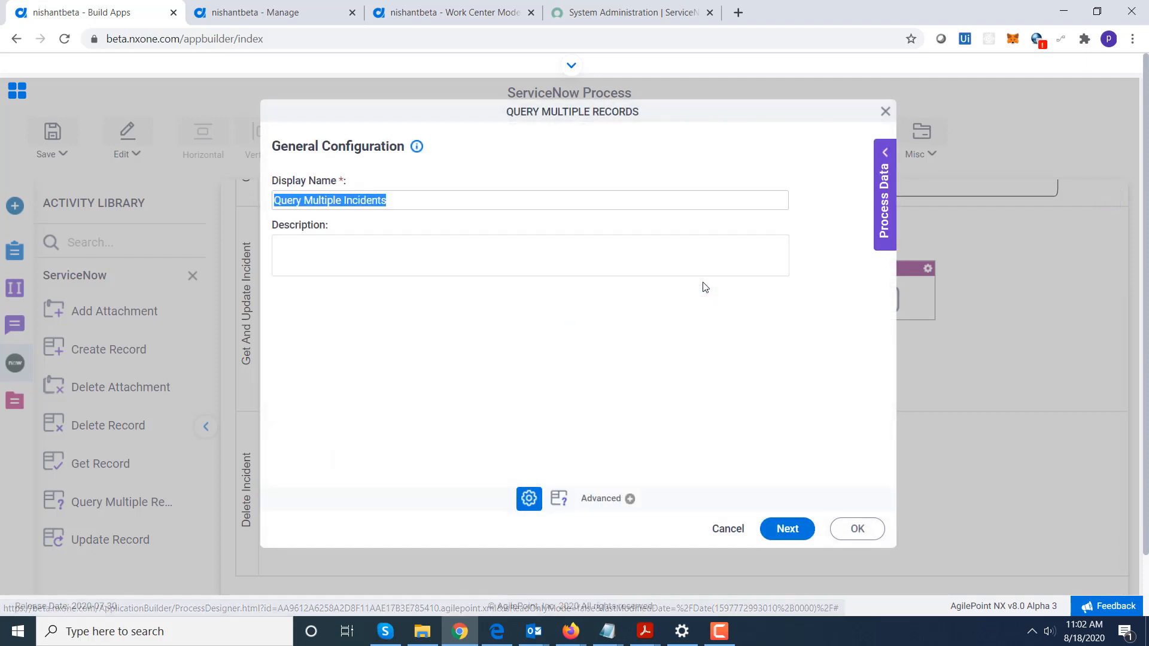
click(788, 529)
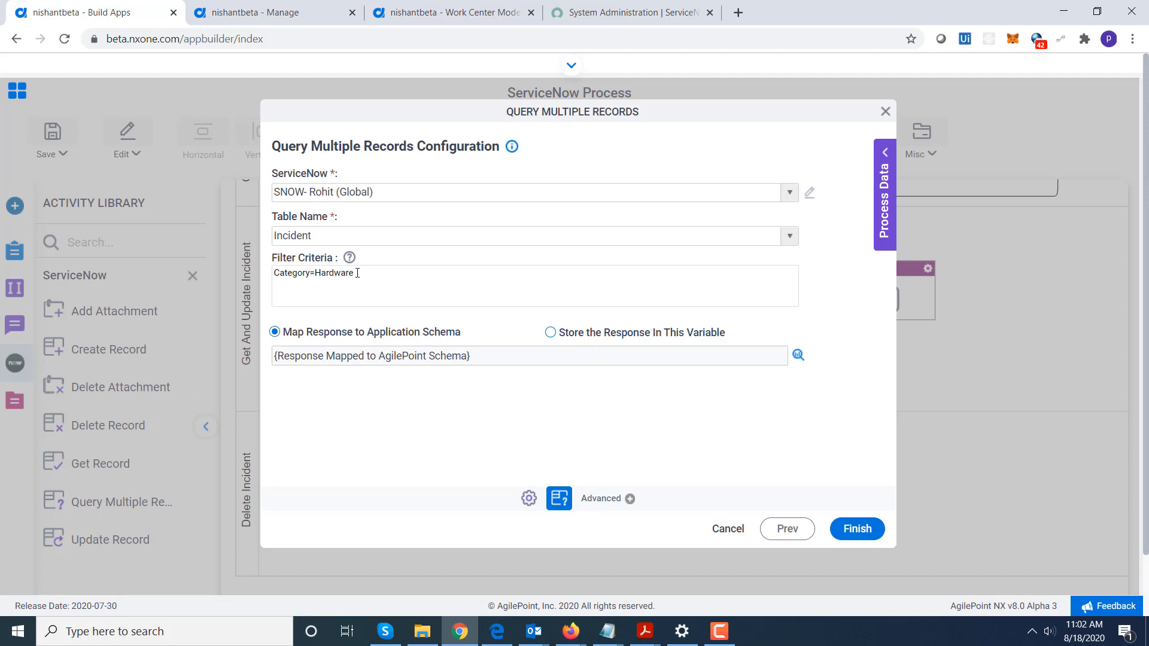
double_click(290, 273)
double_click(344, 275)
click(798, 355)
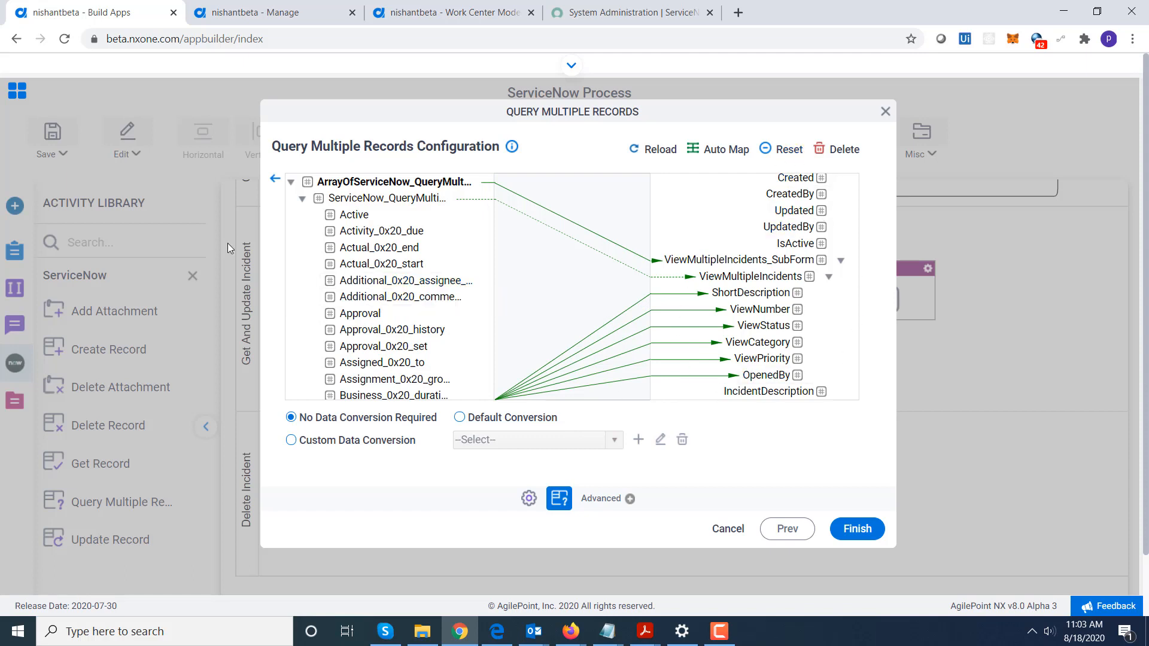
click(275, 180)
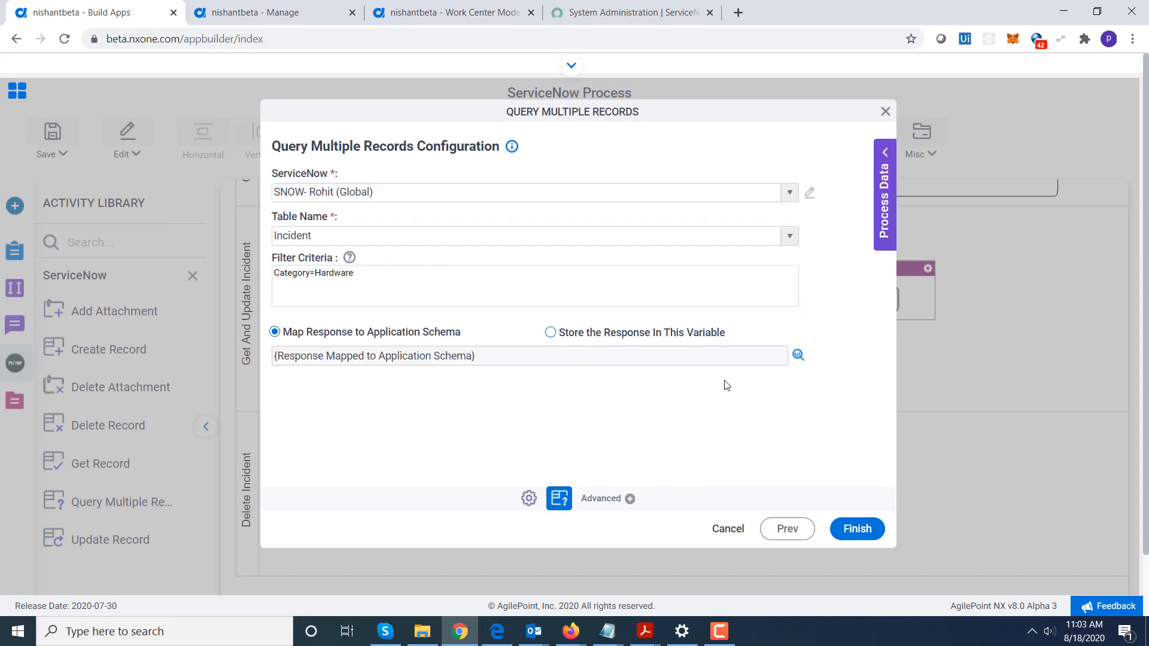
click(857, 529)
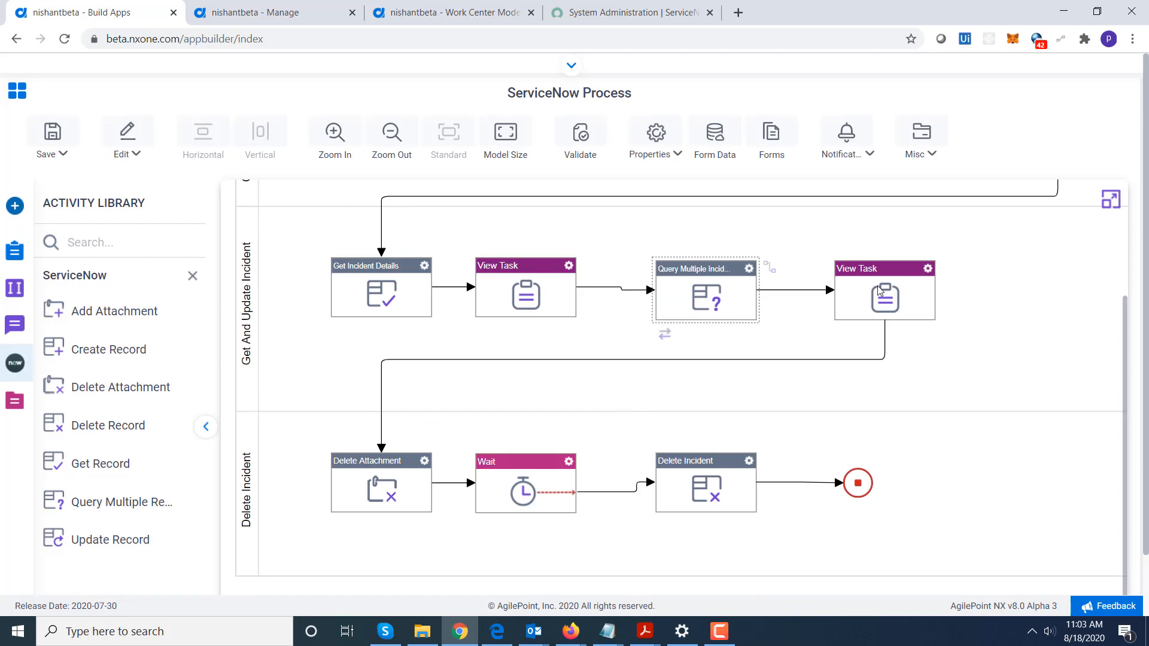
Open the eForm of the View Task following Query Multiple Incidents for editing, review its columns, and return to the process
right_click(921, 277)
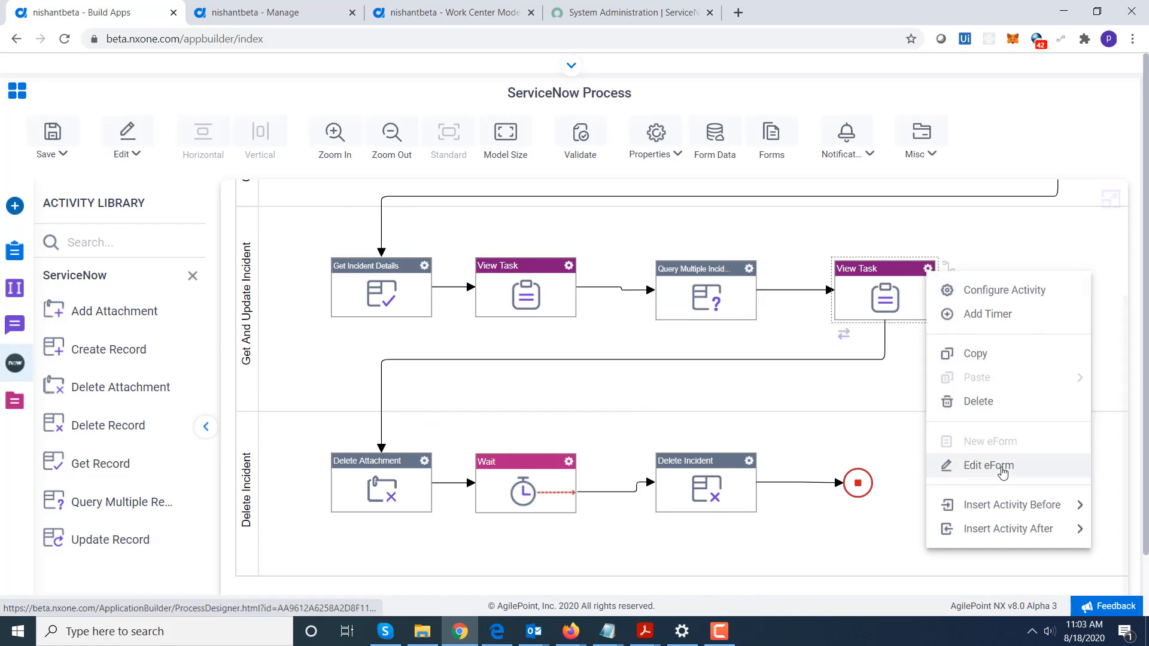
click(1003, 472)
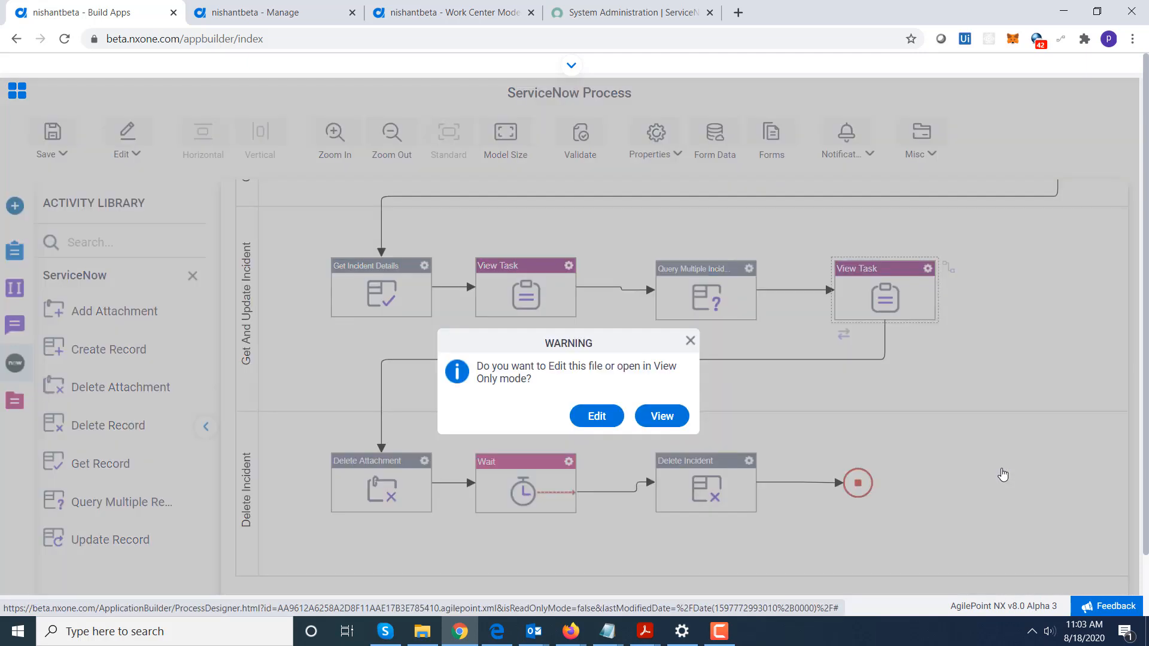
click(597, 416)
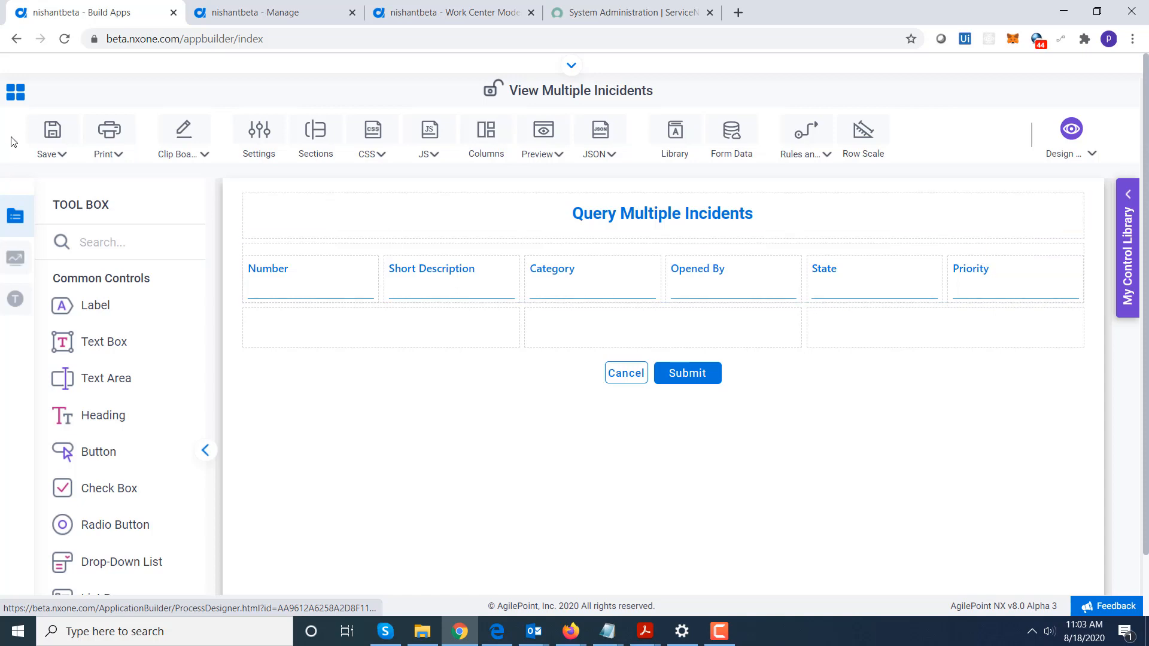
click(13, 95)
click(12, 103)
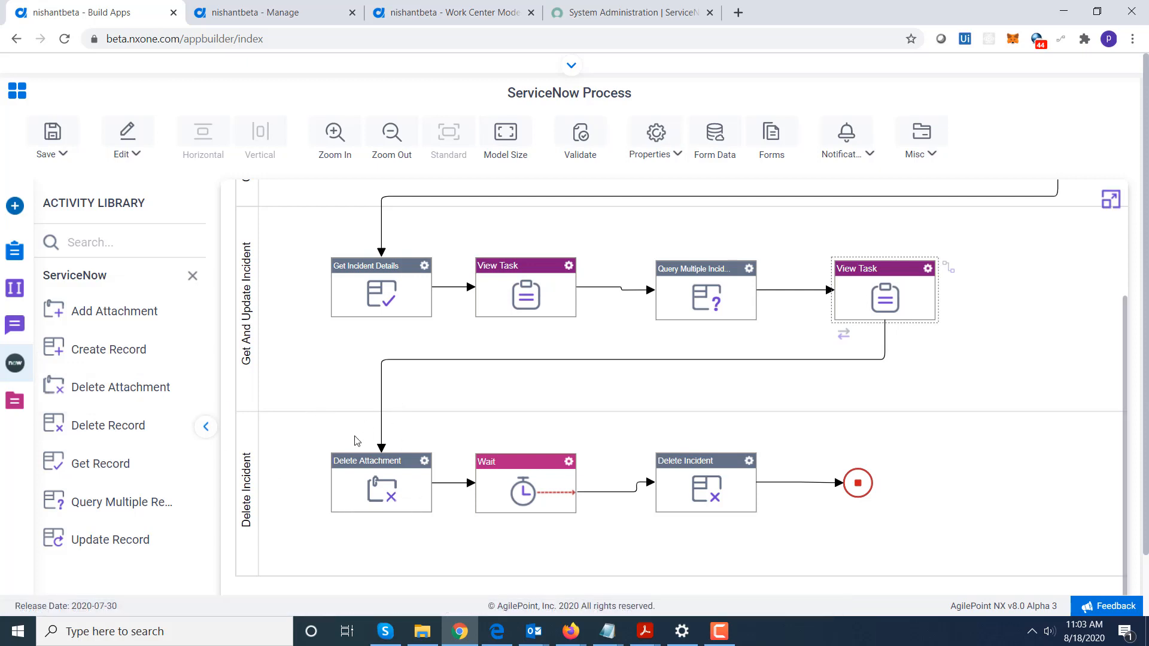
Review the ServiceNow token and attachment ID in the Delete Attachment activity's configuration, and close it
double_click(395, 482)
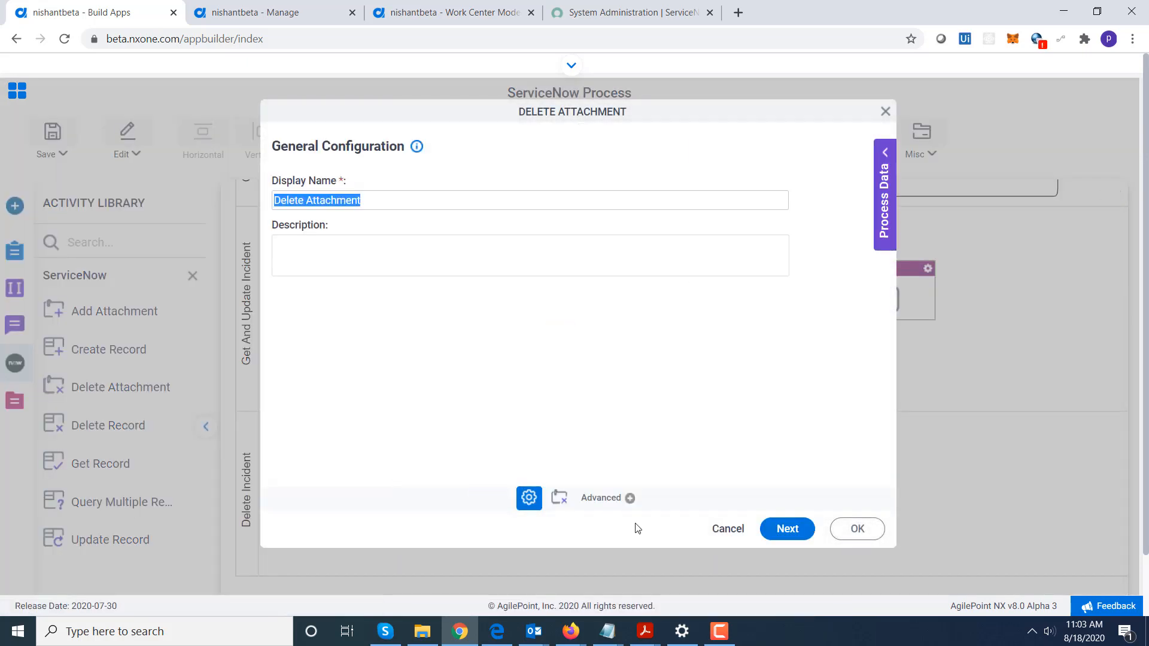
click(785, 532)
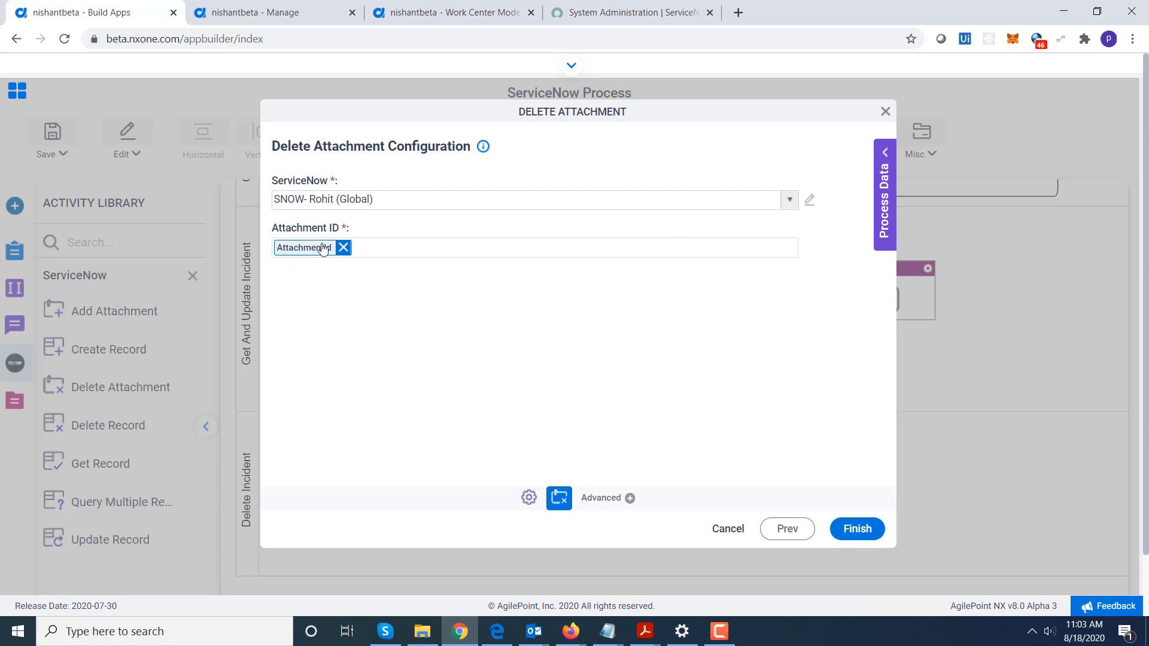
click(886, 114)
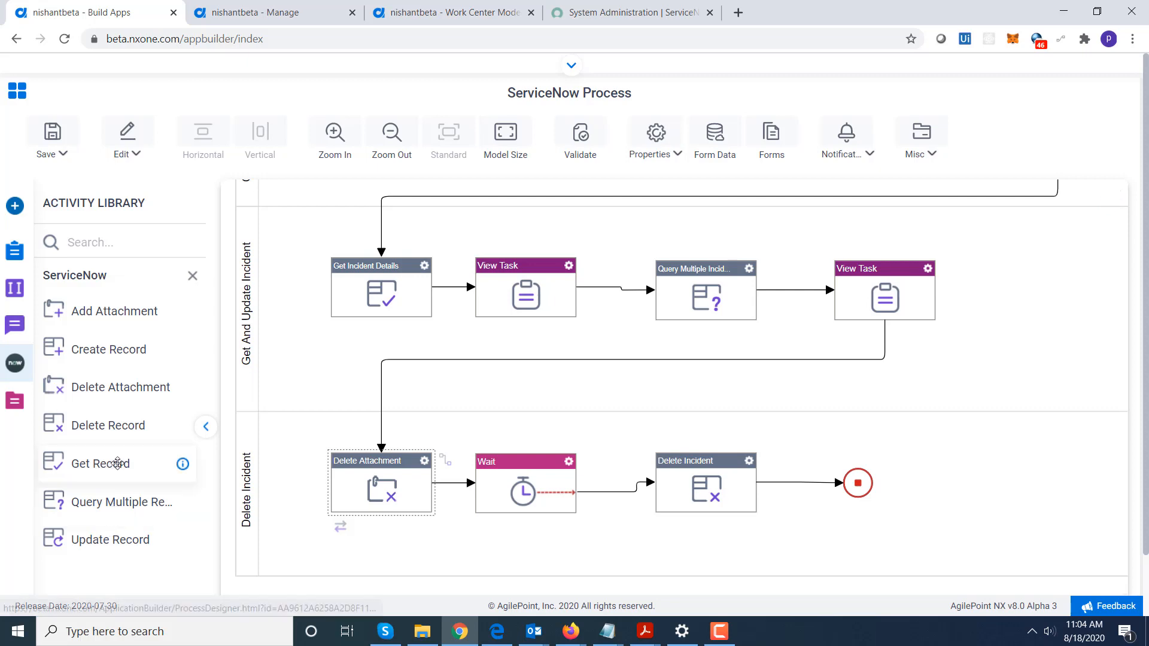
Review the Delete Incident activity's ServiceNow token, table name and record ID in its configuration, and close it
double_click(696, 487)
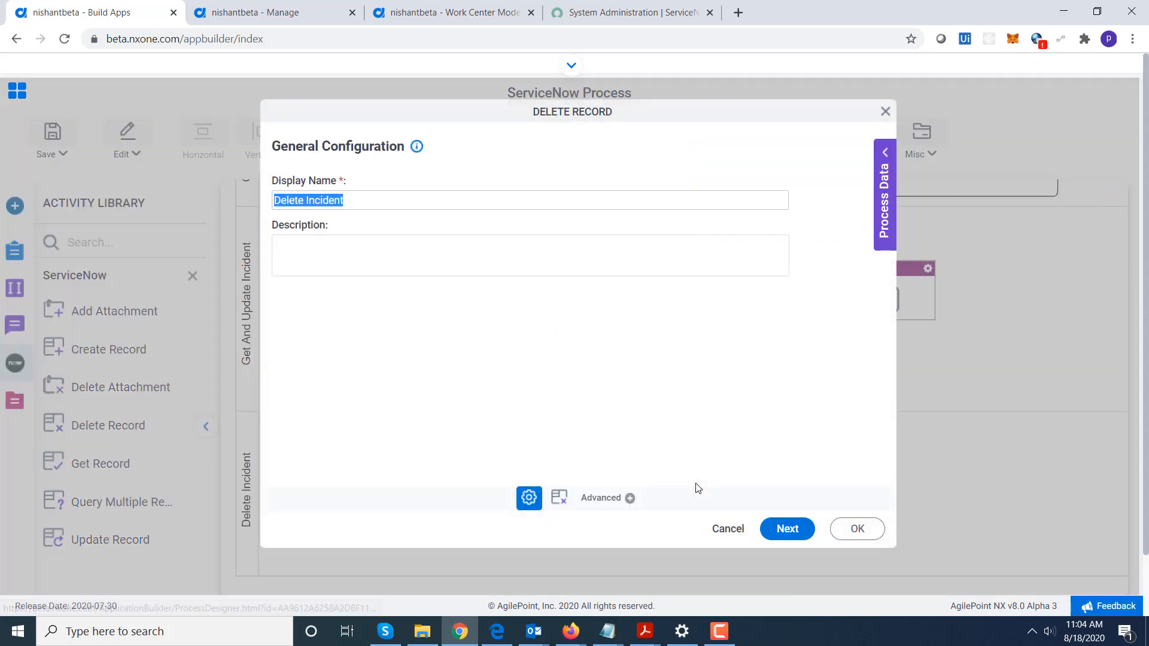
click(806, 531)
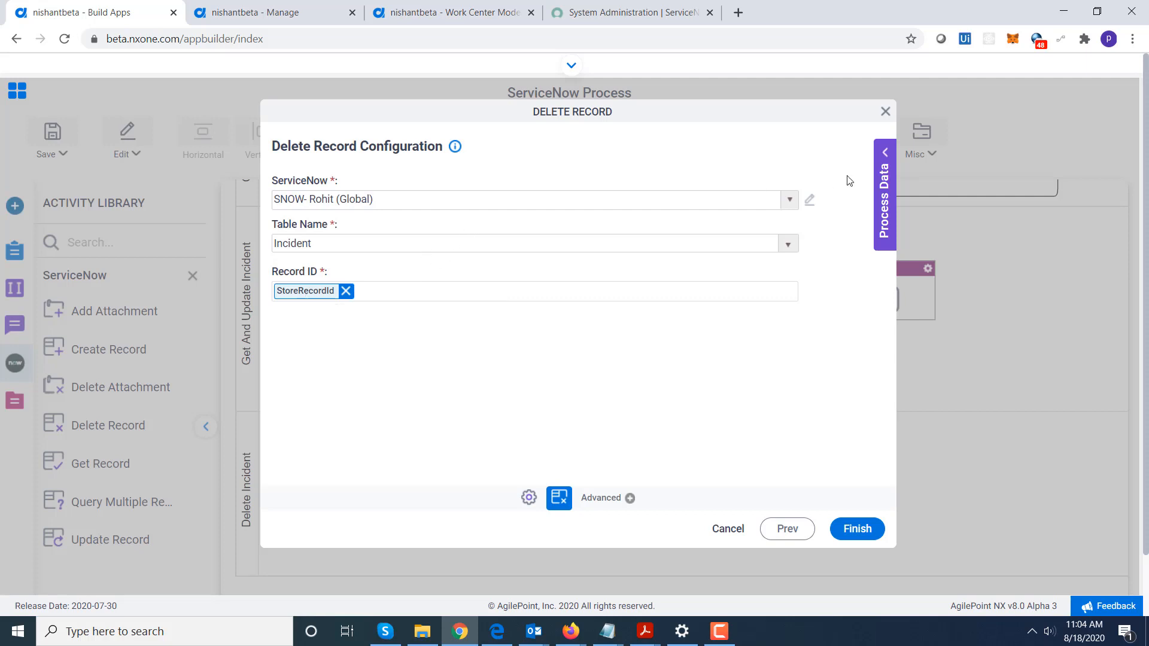
click(886, 112)
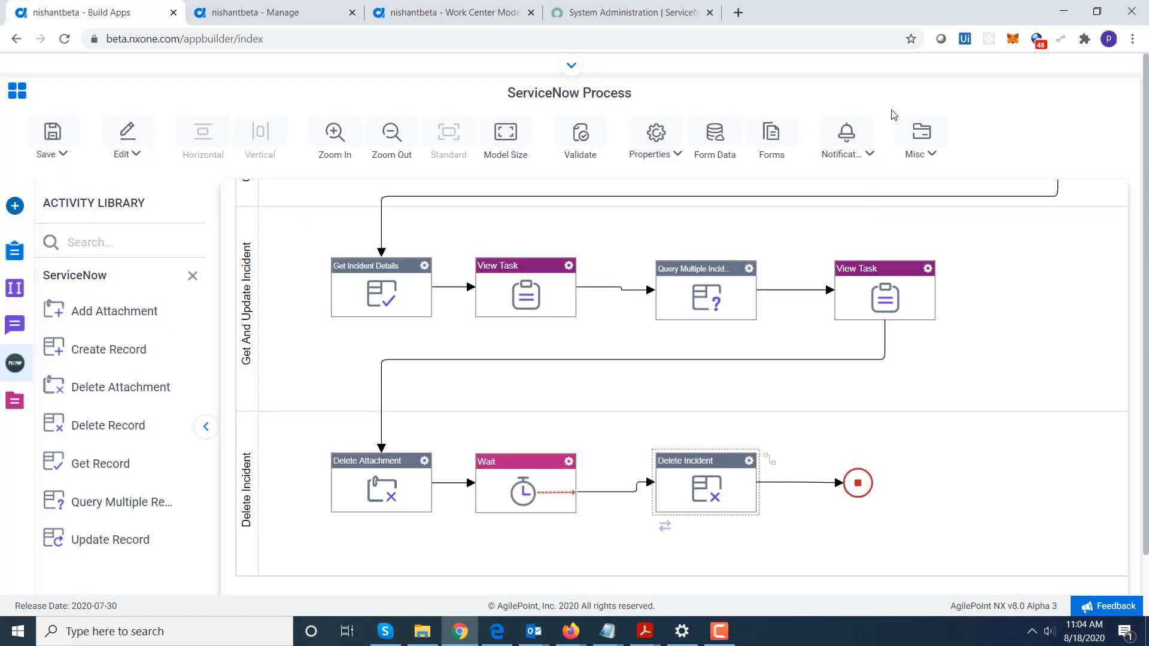
Switch to the Work Center and start the Service Now Process from the full list of my apps
click(417, 10)
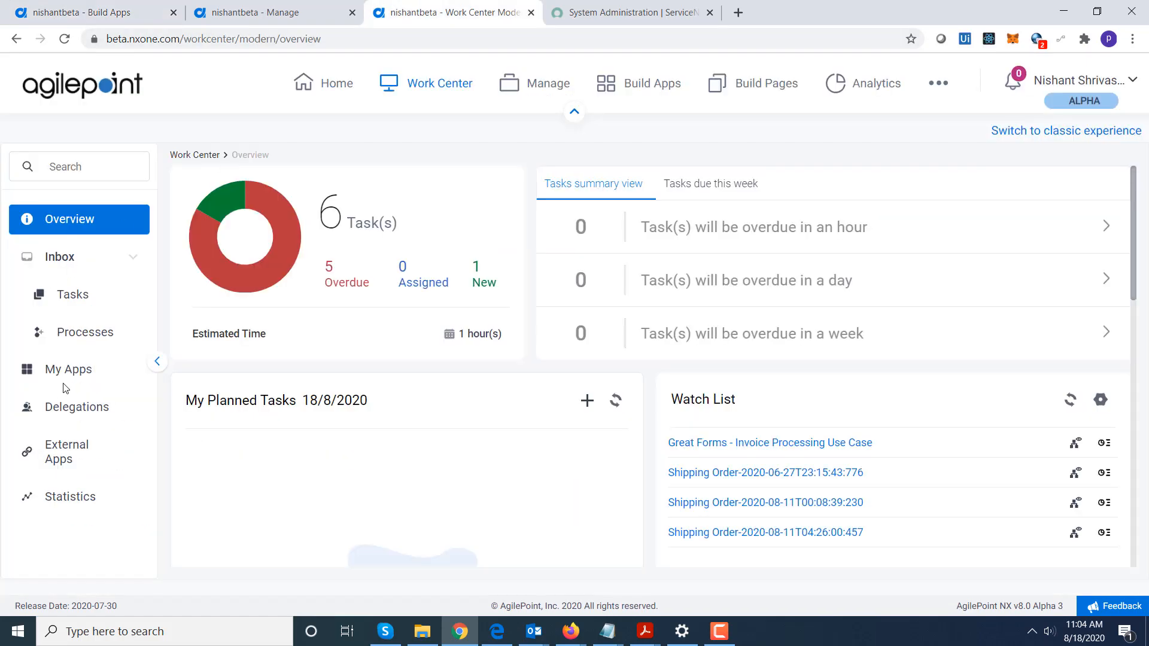
click(88, 373)
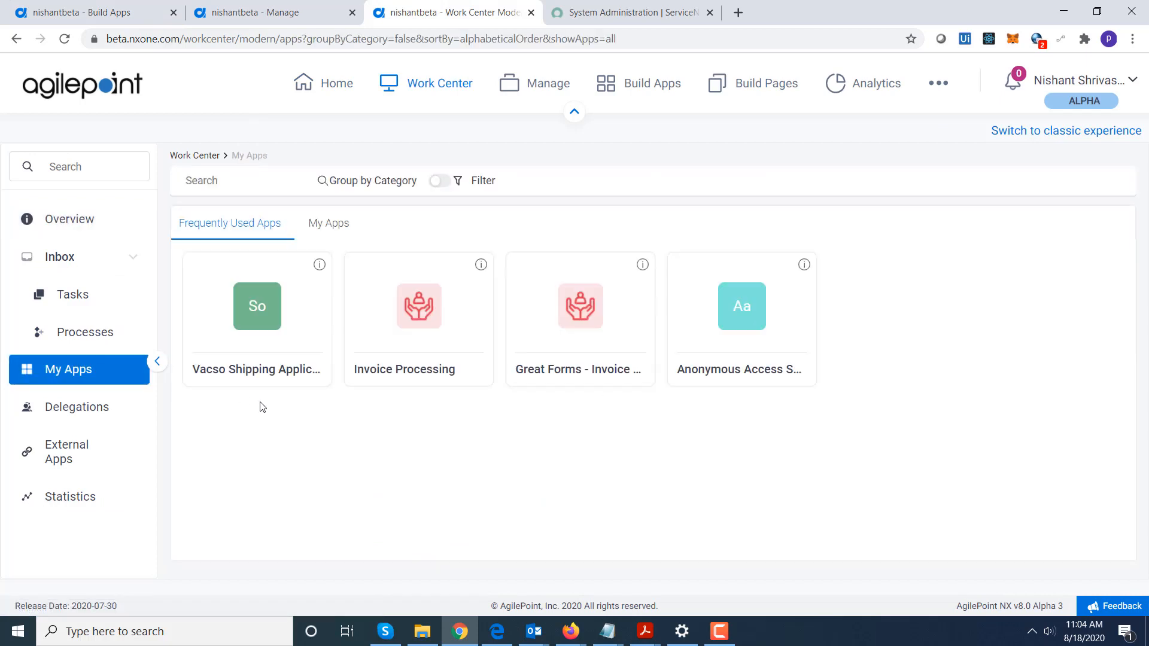
click(328, 224)
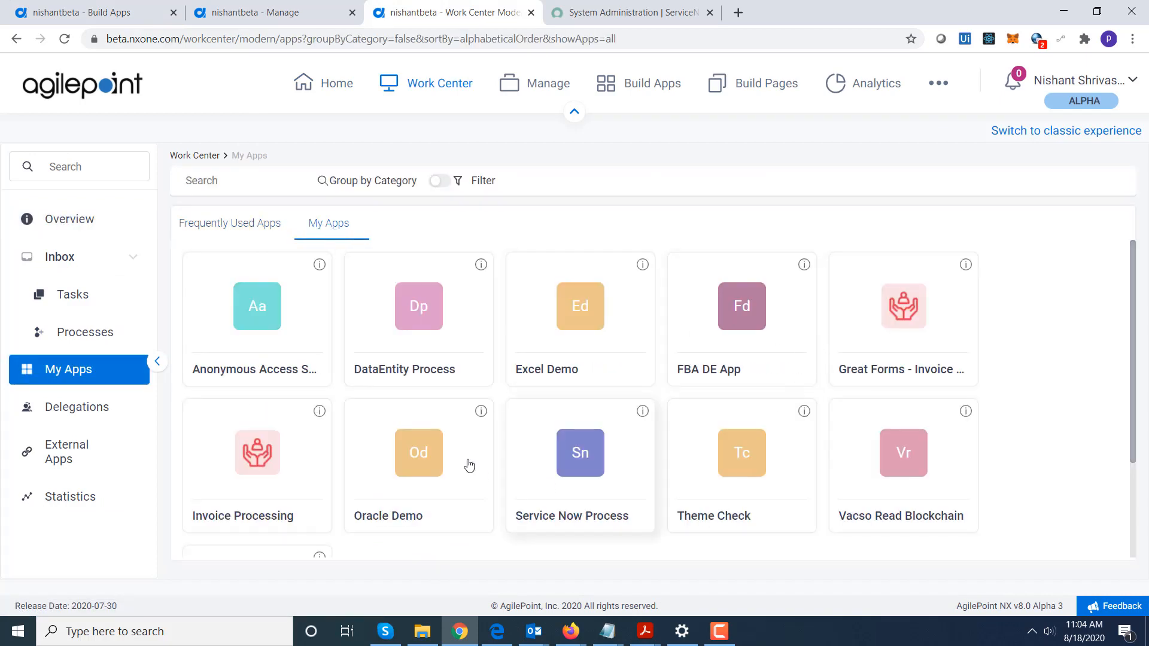
click(590, 457)
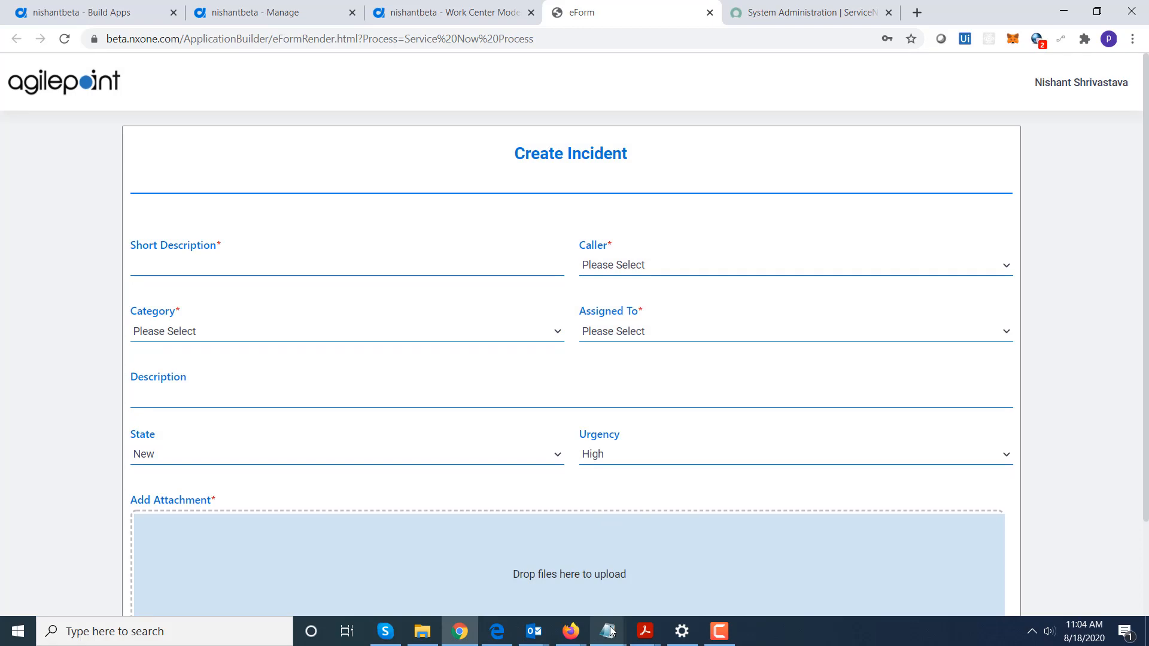
Copy "Need a new Windows Server" from the Notepad notes into the Short Description of the Create Incident form
mouse_move(611, 631)
click(647, 579)
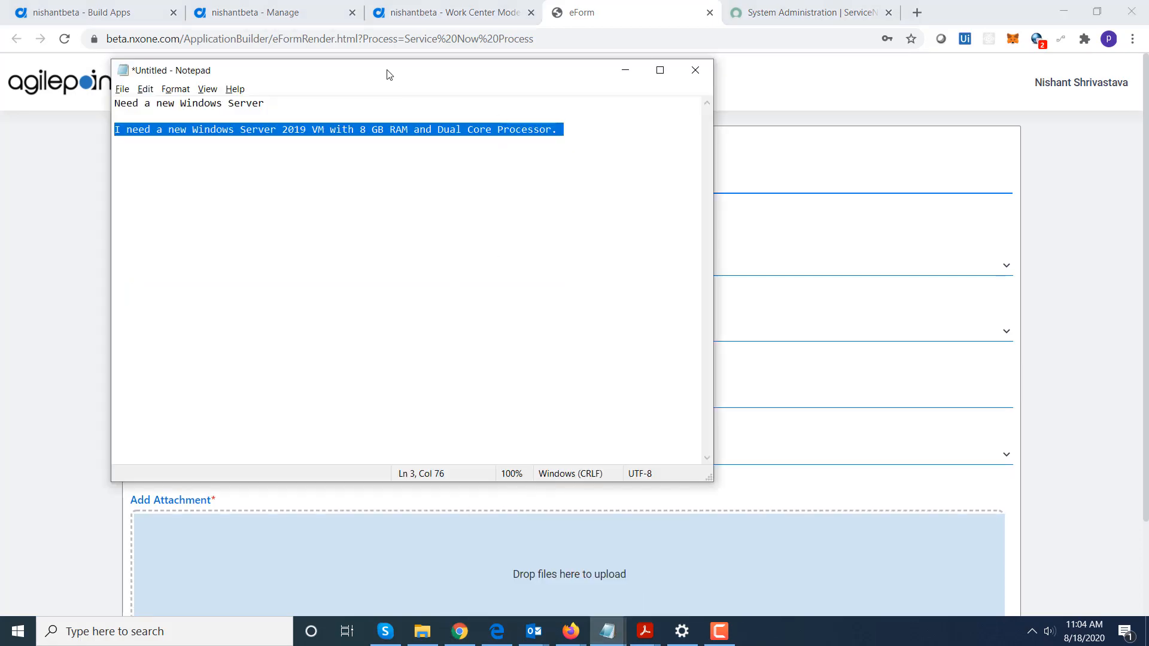
drag(267, 111, 65, 103)
key(ctrl+c)
click(98, 264)
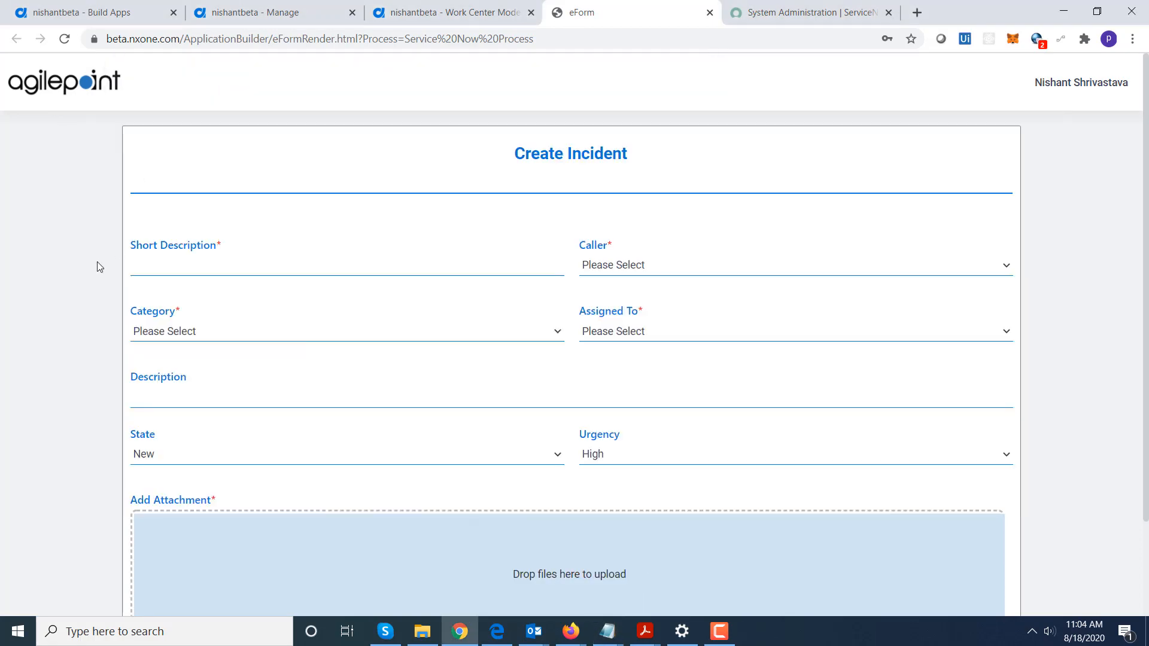
click(197, 264)
key(ctrl+v)
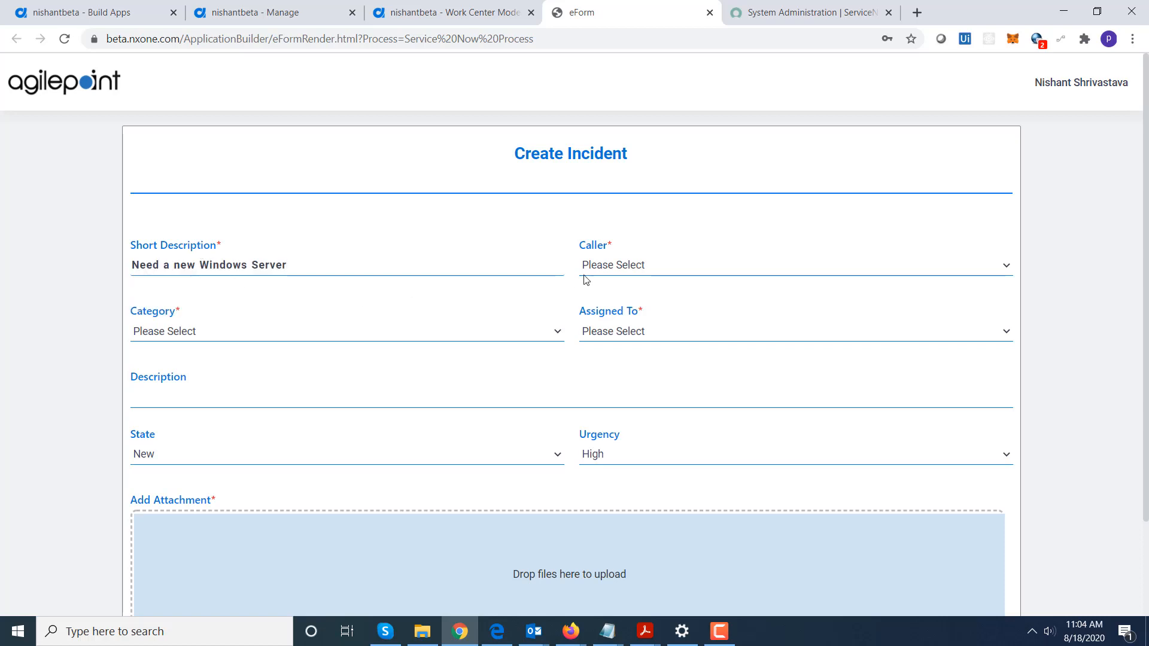
Select the incident's caller, set the category to Hardware, and choose the person it is assigned to
click(639, 265)
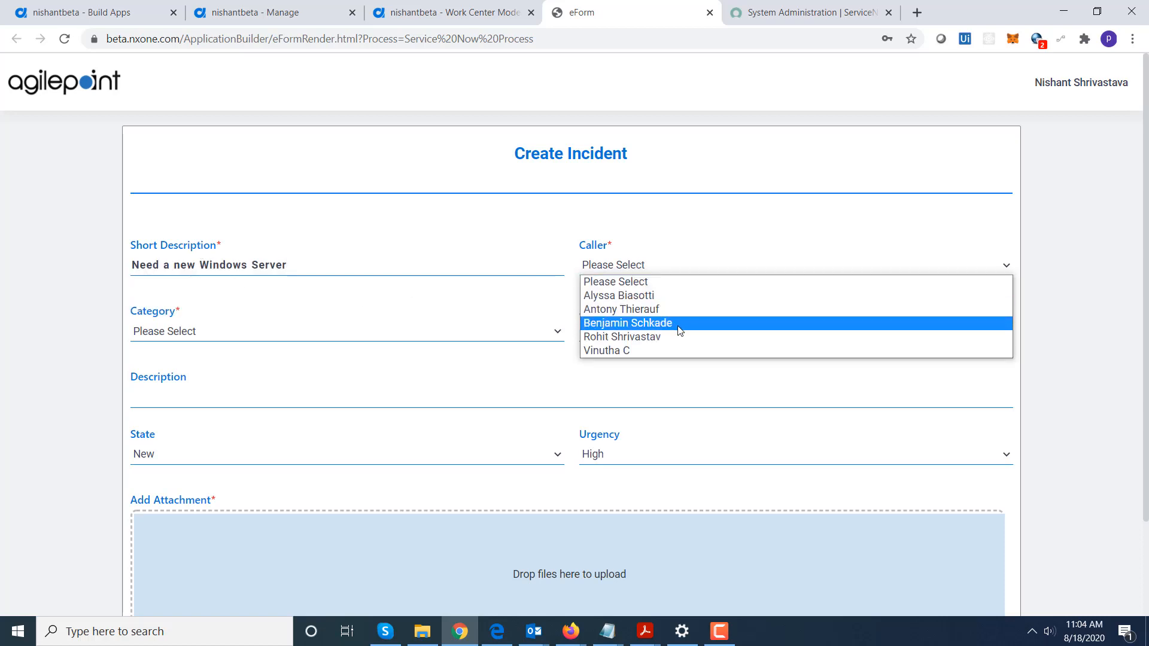
click(681, 331)
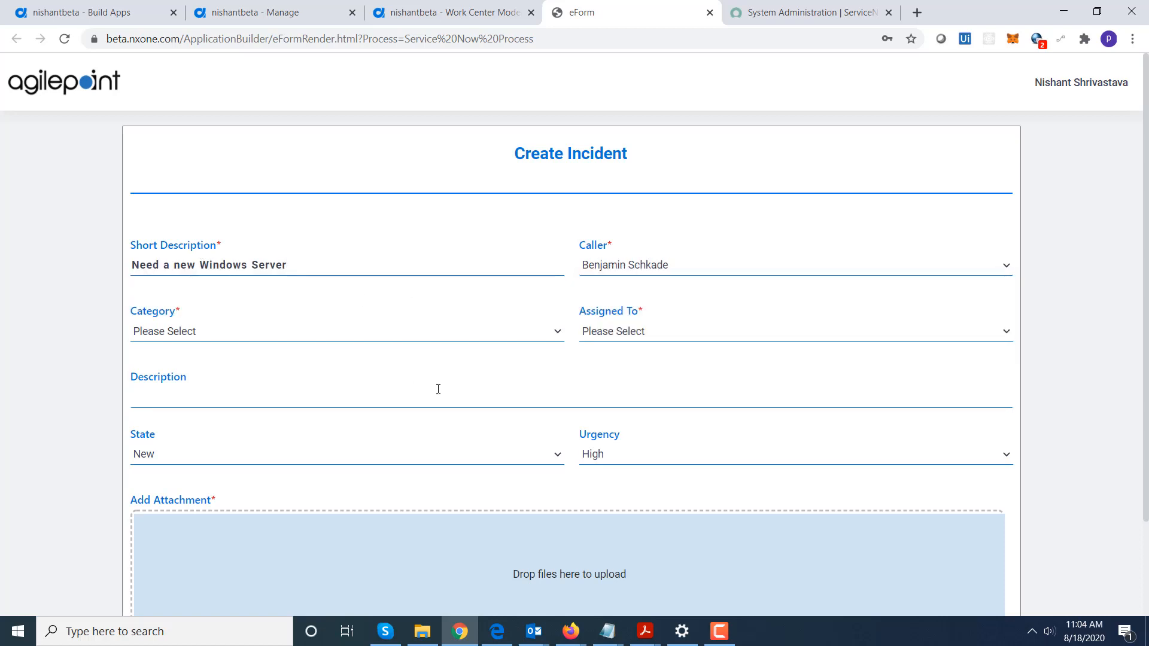
click(337, 340)
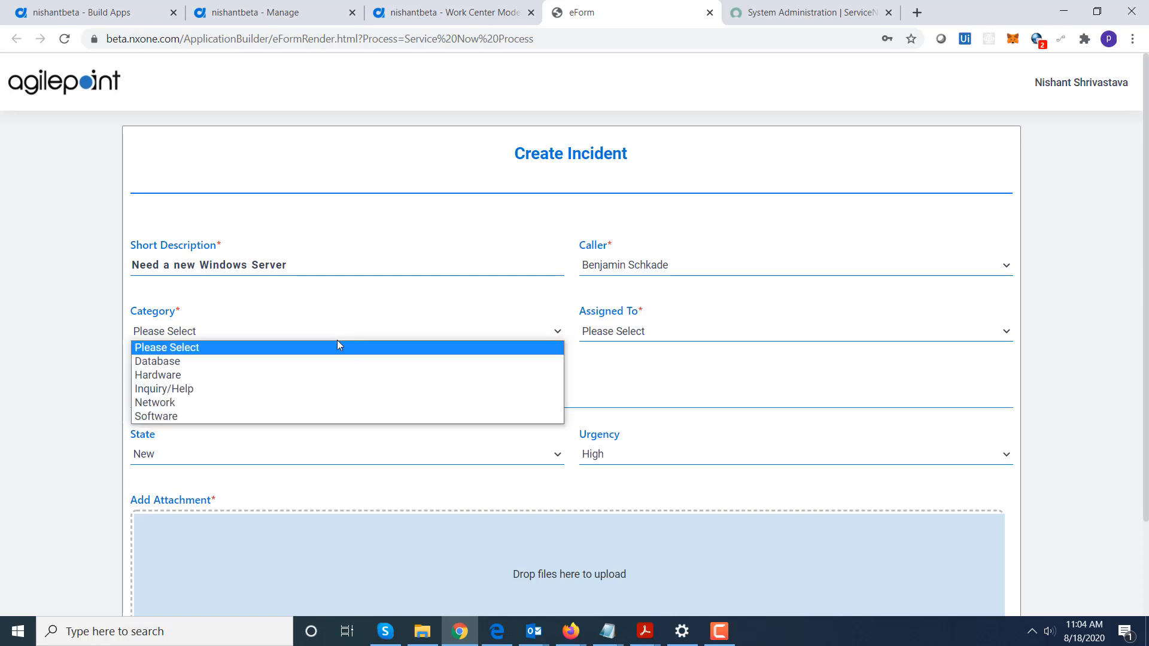
click(309, 373)
click(651, 335)
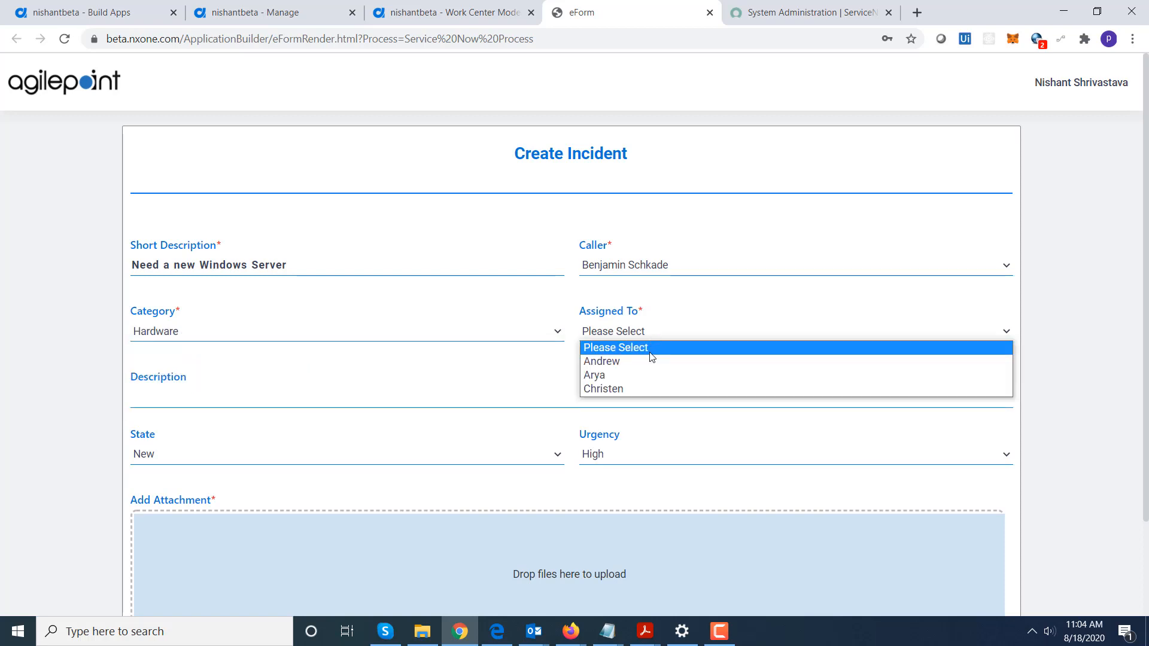
click(649, 361)
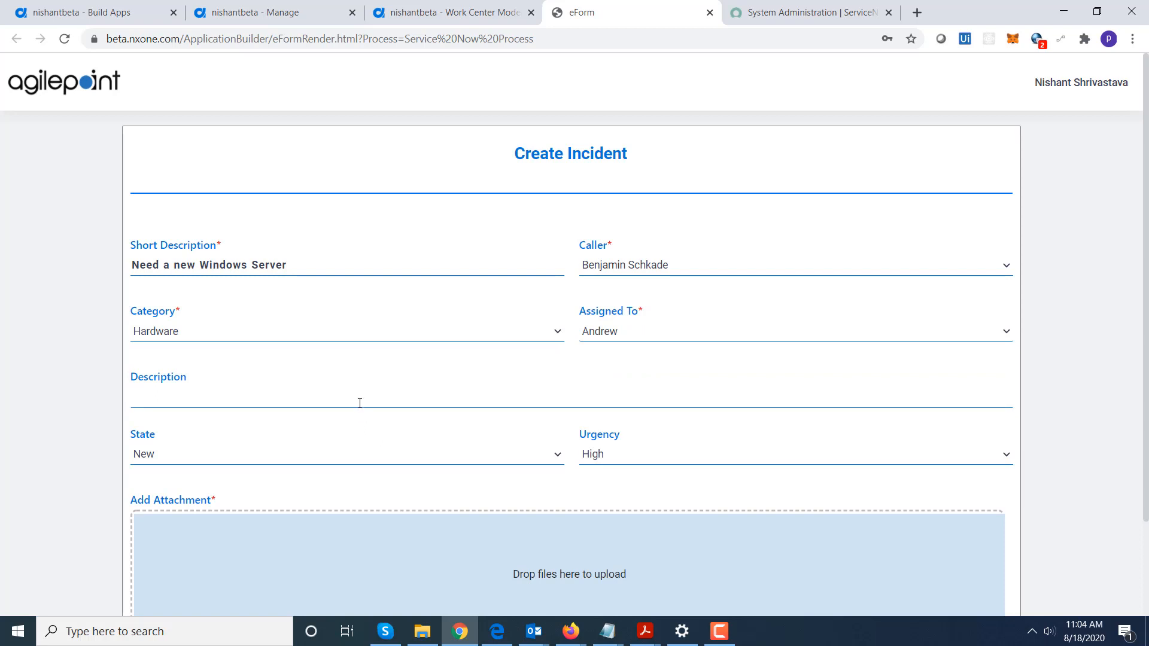
Enter the description "I need a new Windows Server 2019 VM with 8 GB RAM and Dual Core Processor." and attach the AgilePoint_SystemRequirements file
click(359, 399)
click(357, 430)
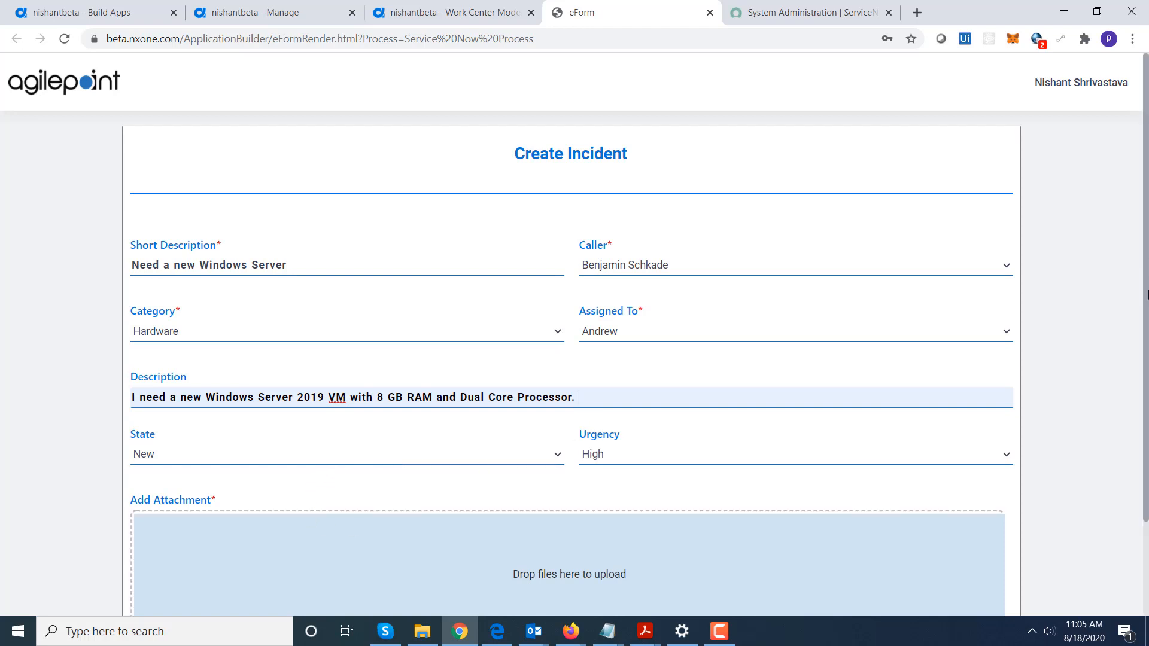
scroll(1146, 294, down, 2)
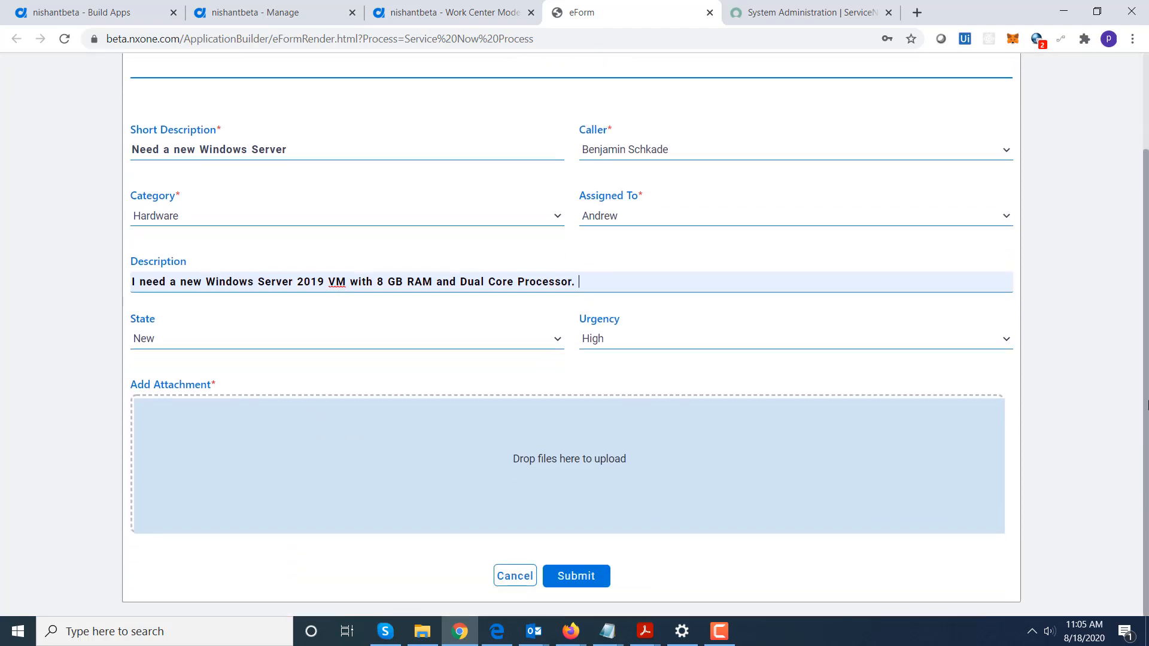
click(574, 471)
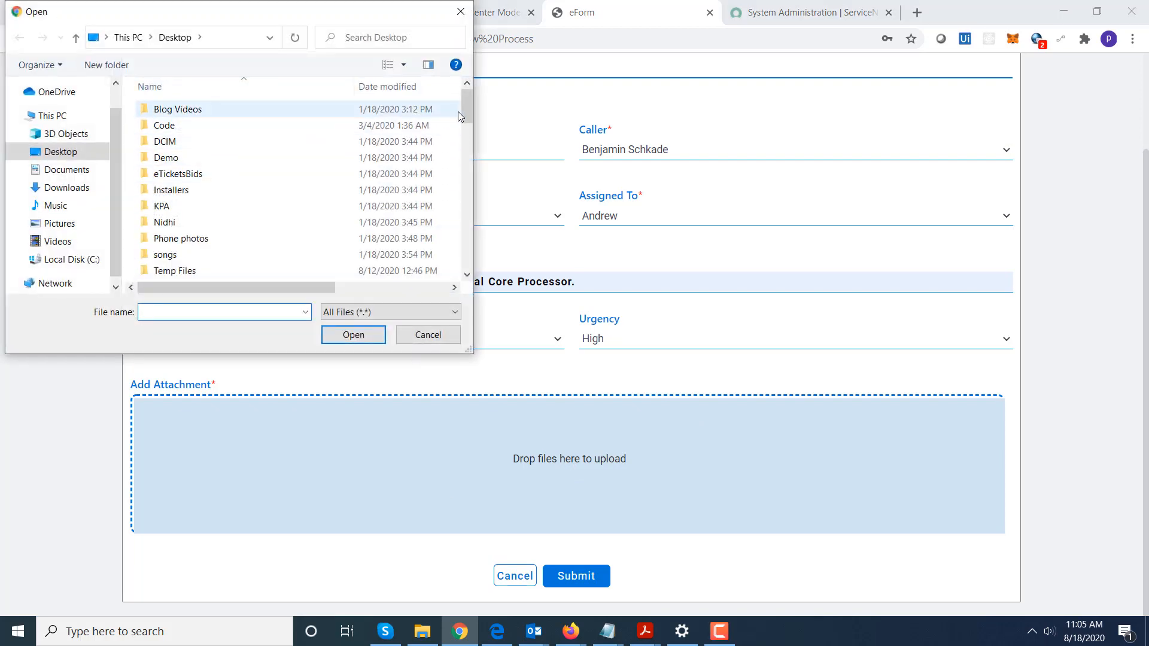
drag(467, 120, 420, 157)
double_click(290, 163)
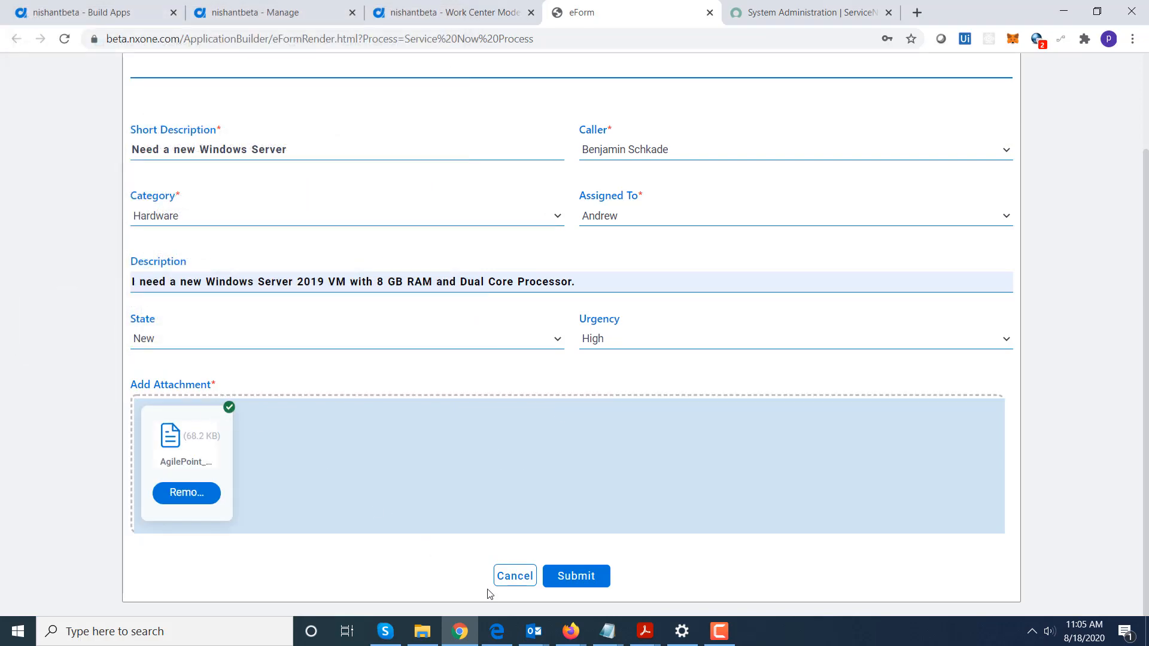
Submit the Create Incident form and open the process view of the newly started Service Now Process instance
click(576, 578)
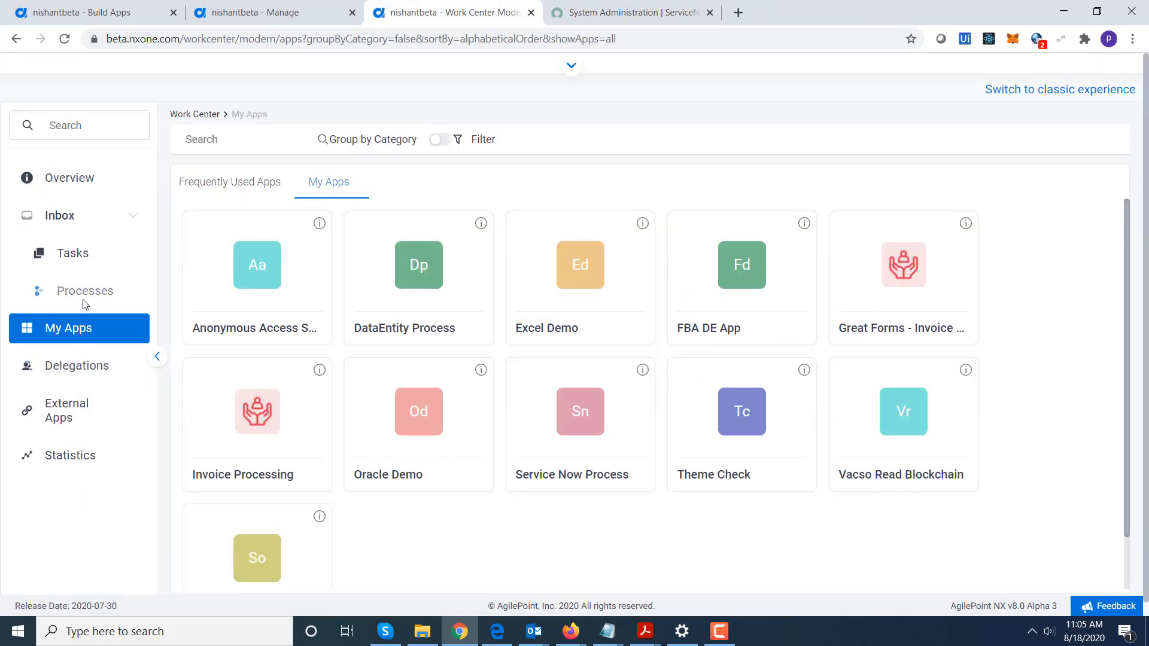
click(85, 293)
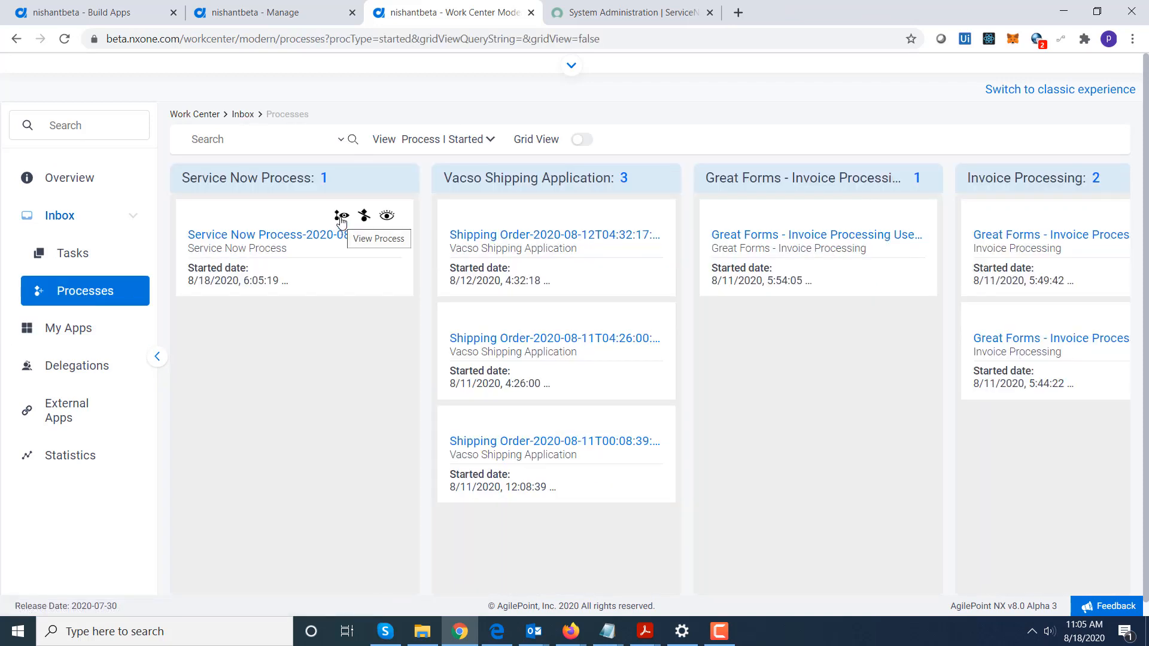
click(341, 216)
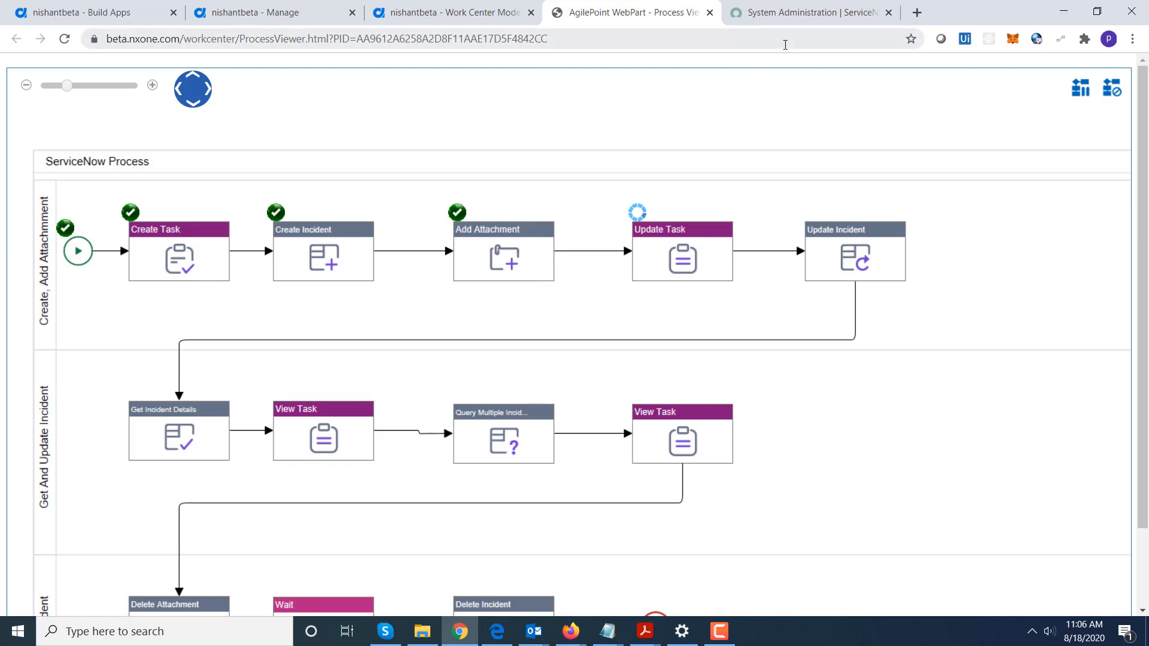
Switch to ServiceNow, list the Service Desk incidents, and open the "Need a new Windows Server" incident to check its fields and attachment
click(803, 17)
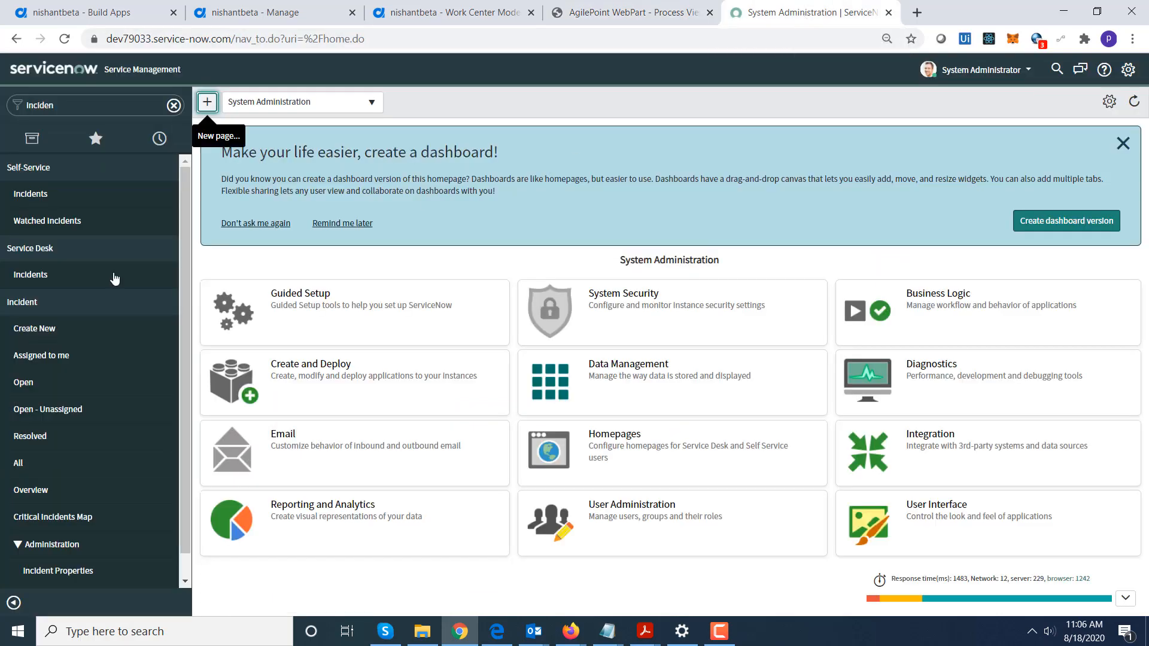
click(37, 276)
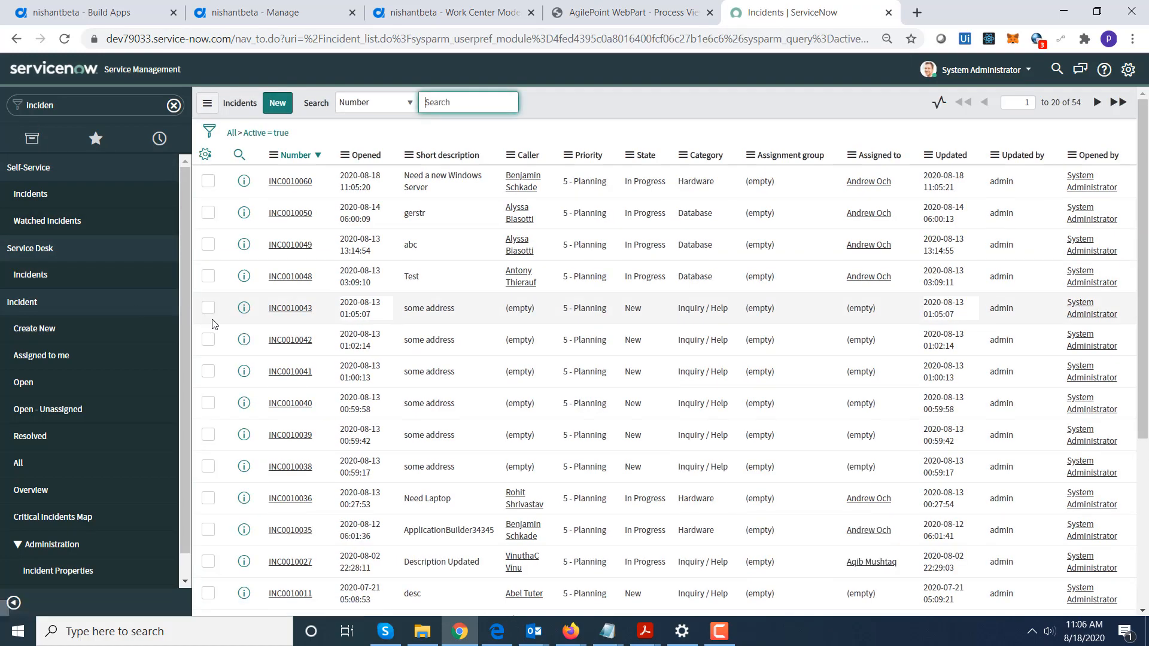
click(304, 186)
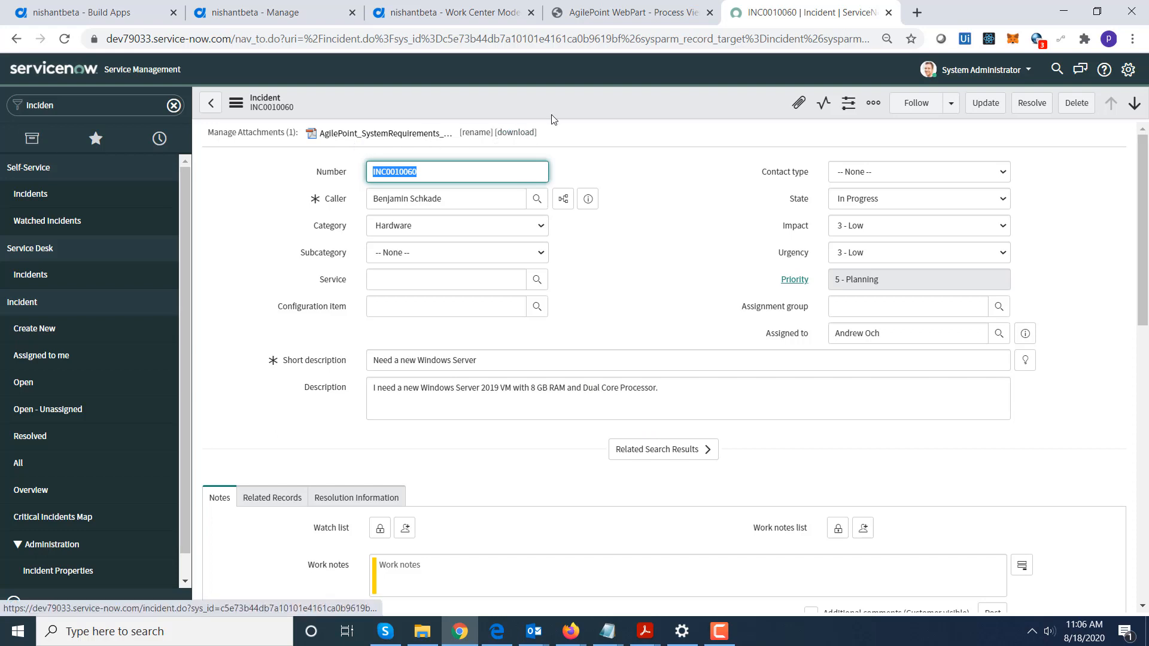
Return to the process view and open the Update Task's form from its participant's assignment
click(634, 13)
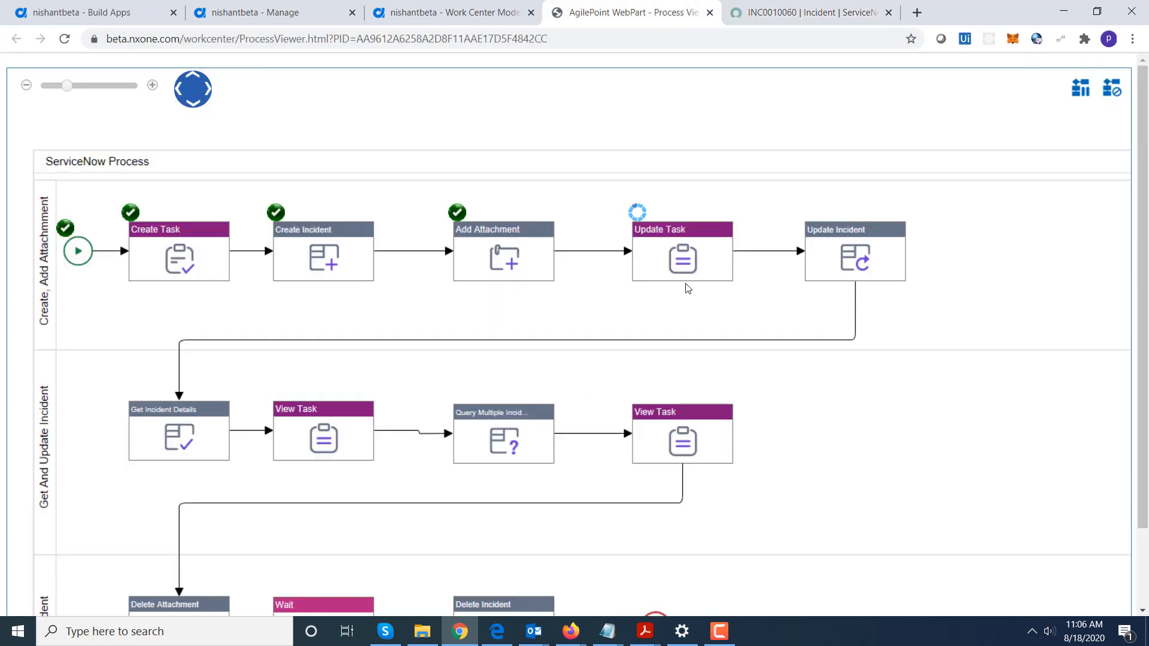
click(687, 256)
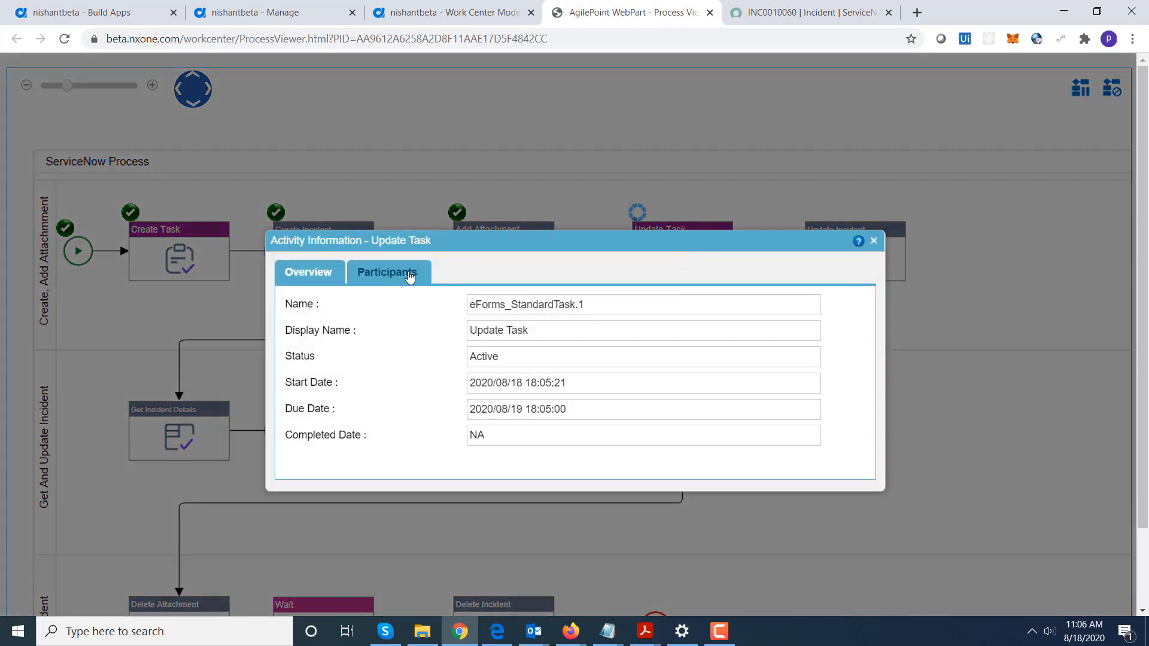
click(410, 274)
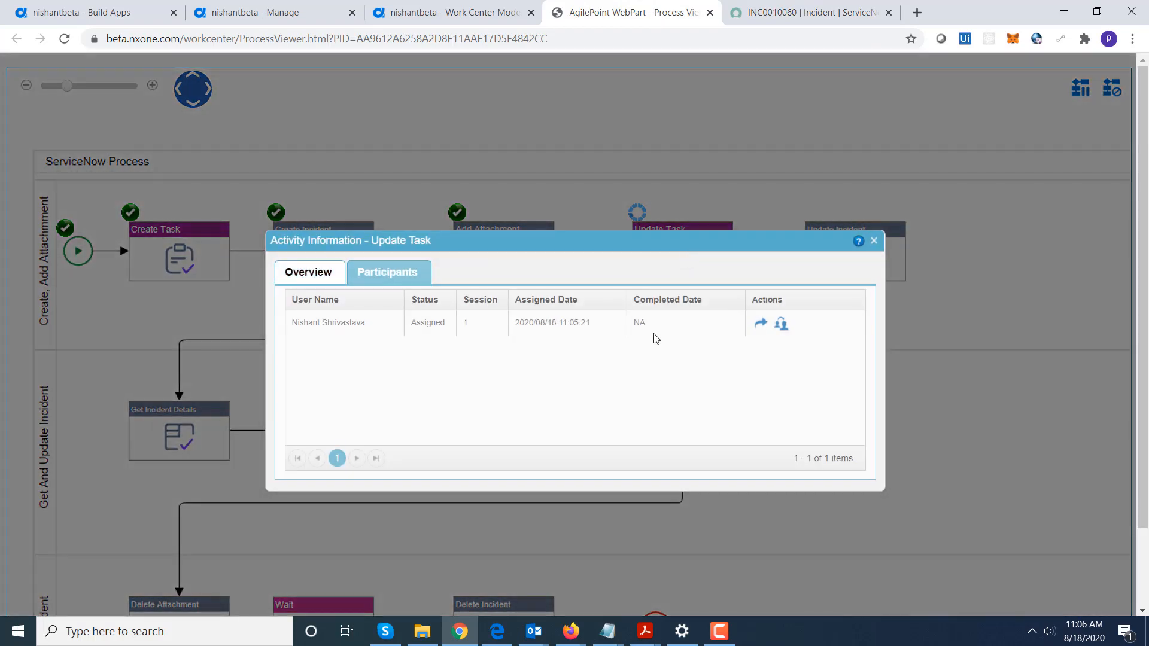
click(766, 328)
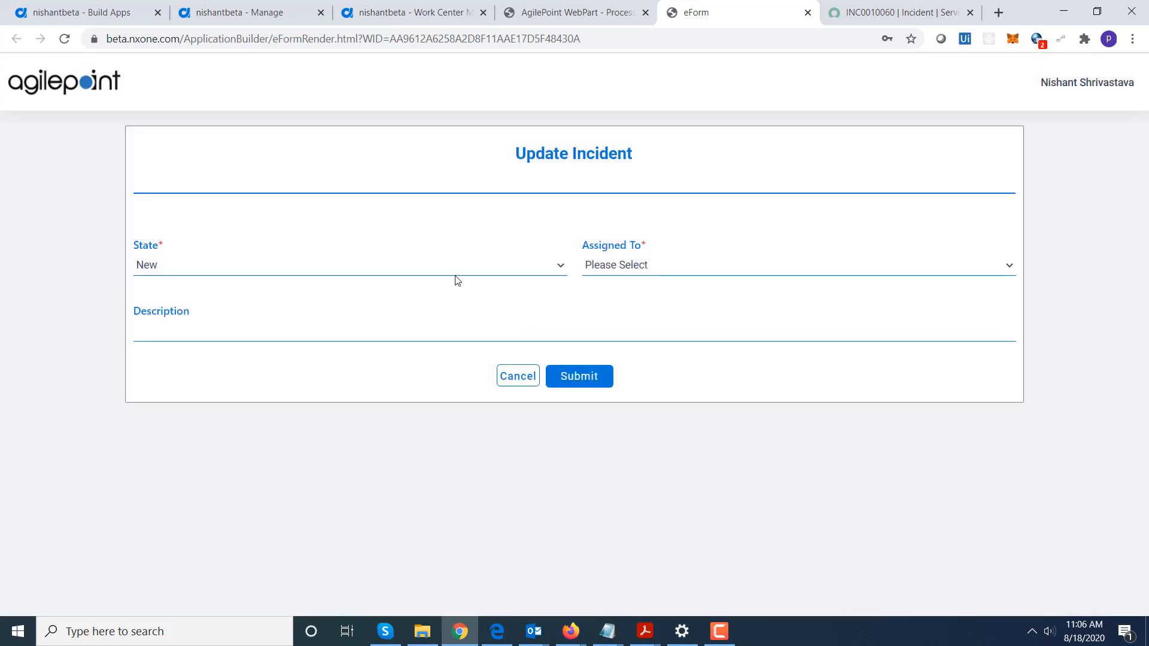
Set the incident's state to In Progress, select a new assignee, and enter "Modified Description" as the description
click(454, 267)
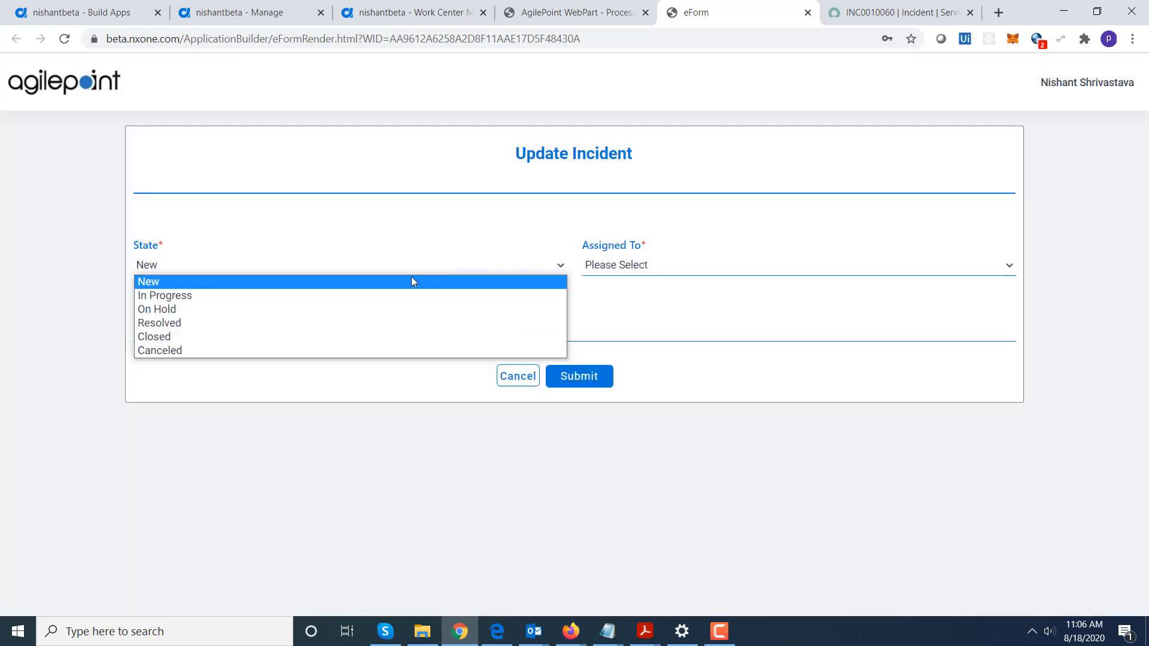
click(411, 294)
click(651, 268)
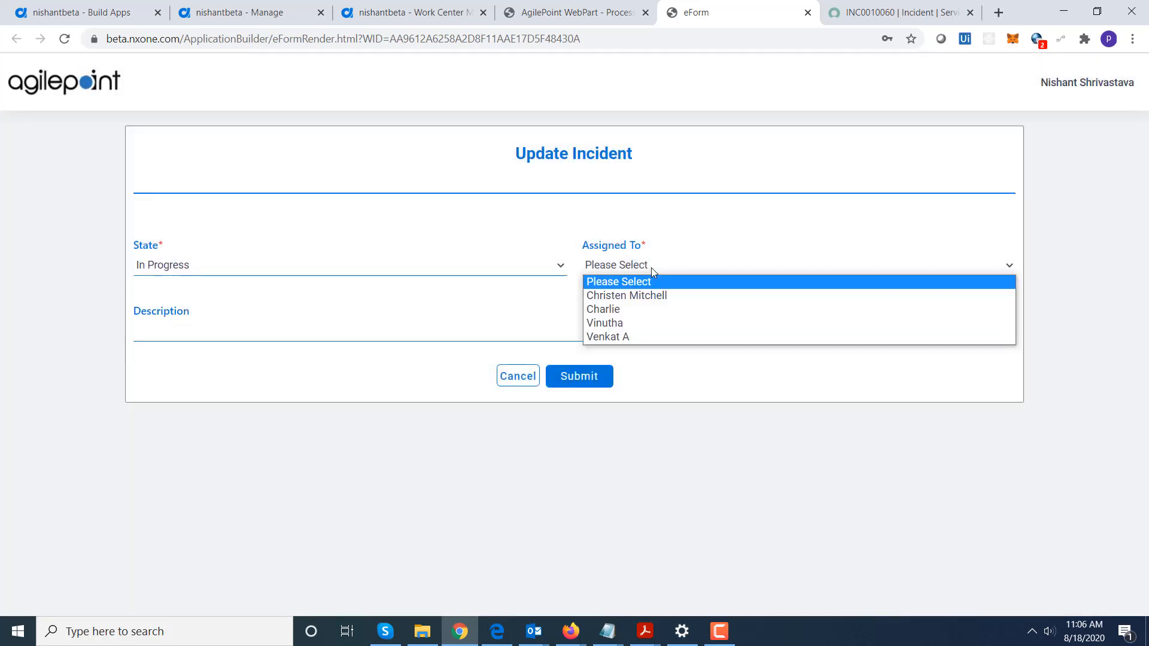
click(663, 298)
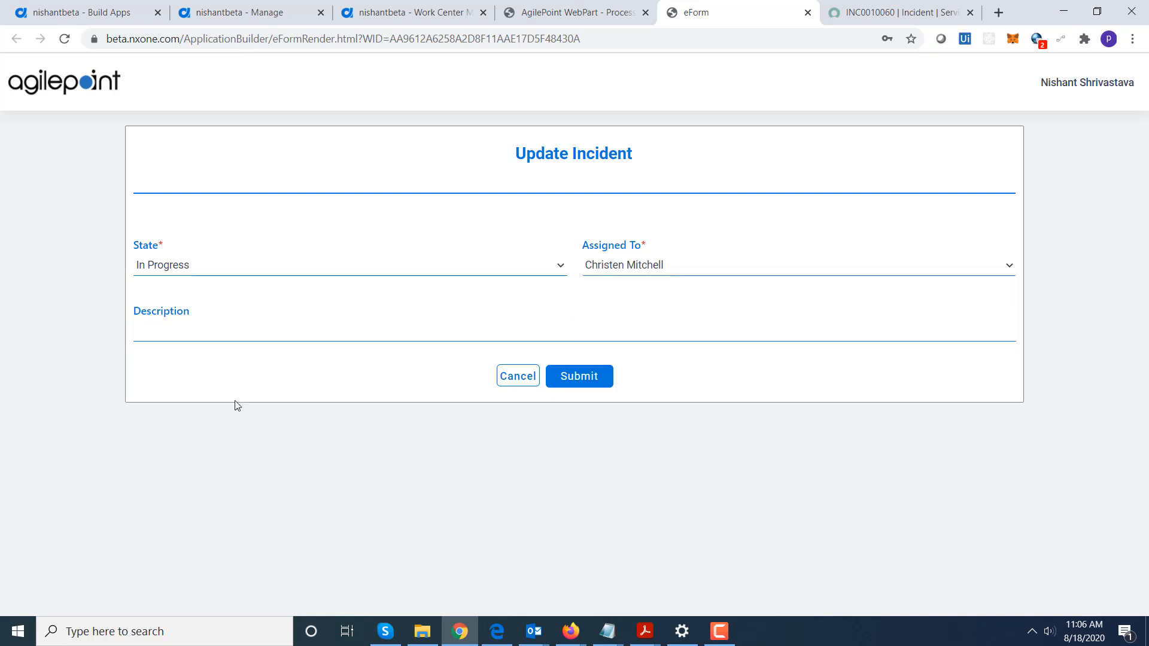
click(269, 338)
click(233, 361)
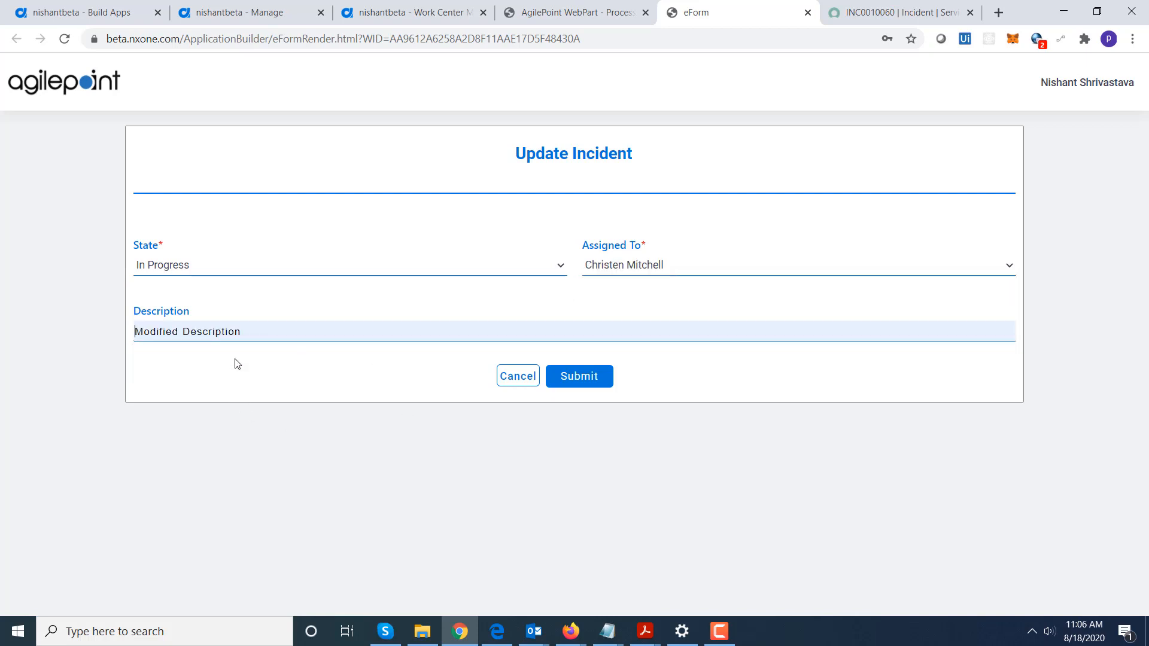
Submit the Update Incident form and check the incident's assignee and description in ServiceNow
click(589, 382)
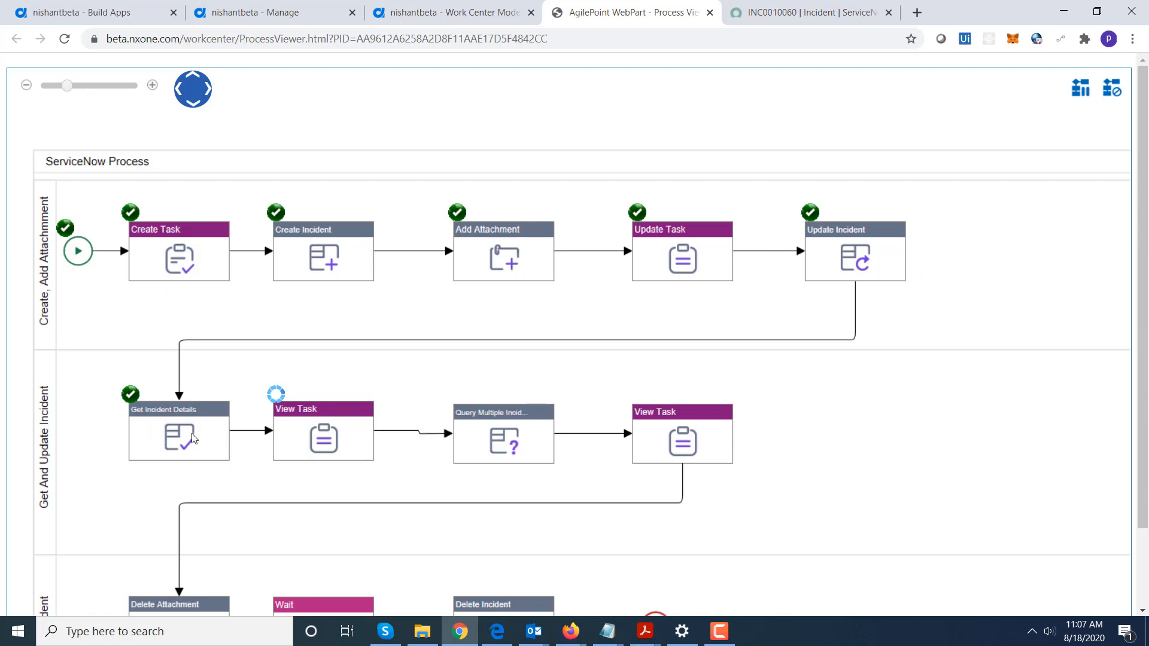
click(792, 11)
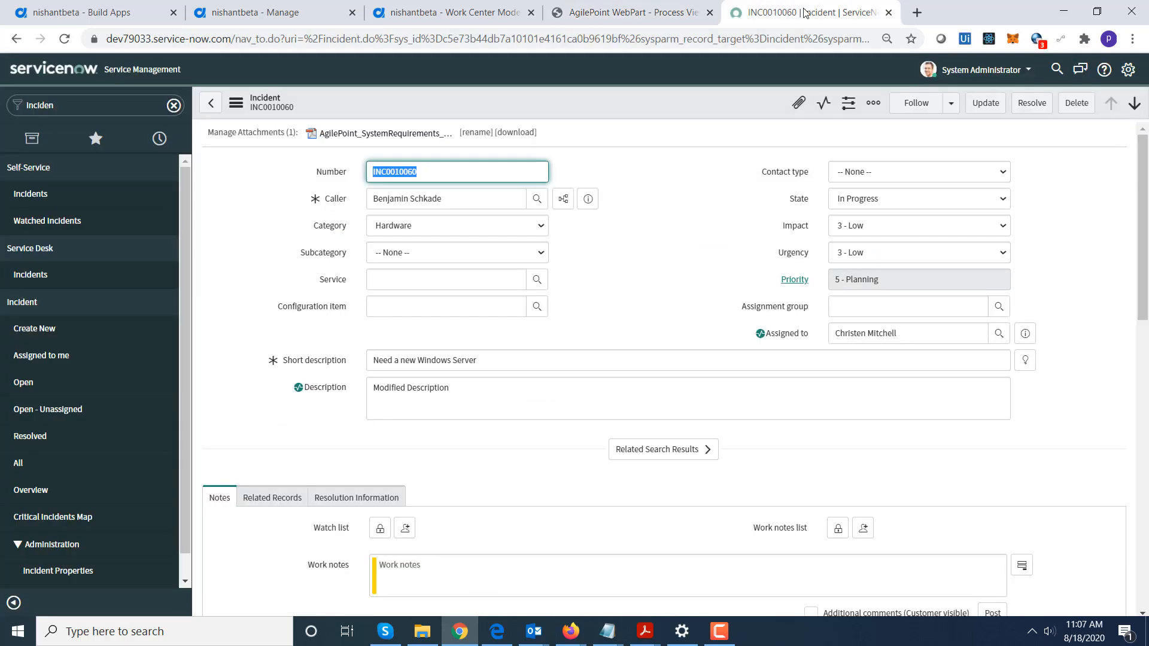
Reload the "Need a new Windows Server" incident in ServiceNow and check its description
click(64, 38)
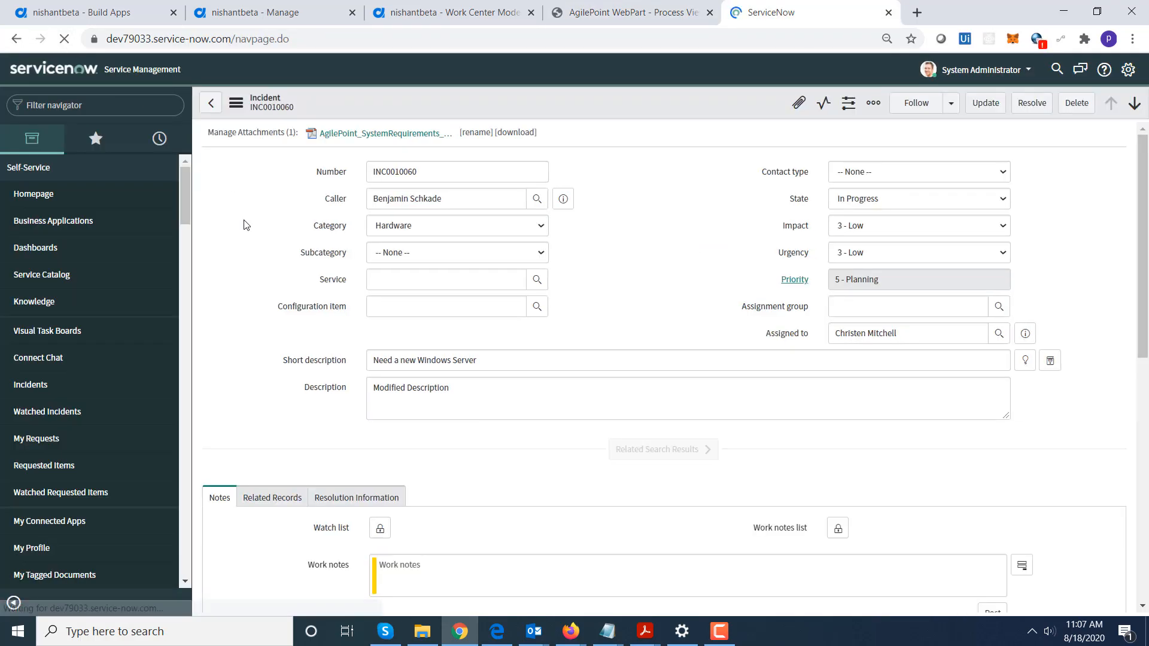
drag(465, 397, 359, 397)
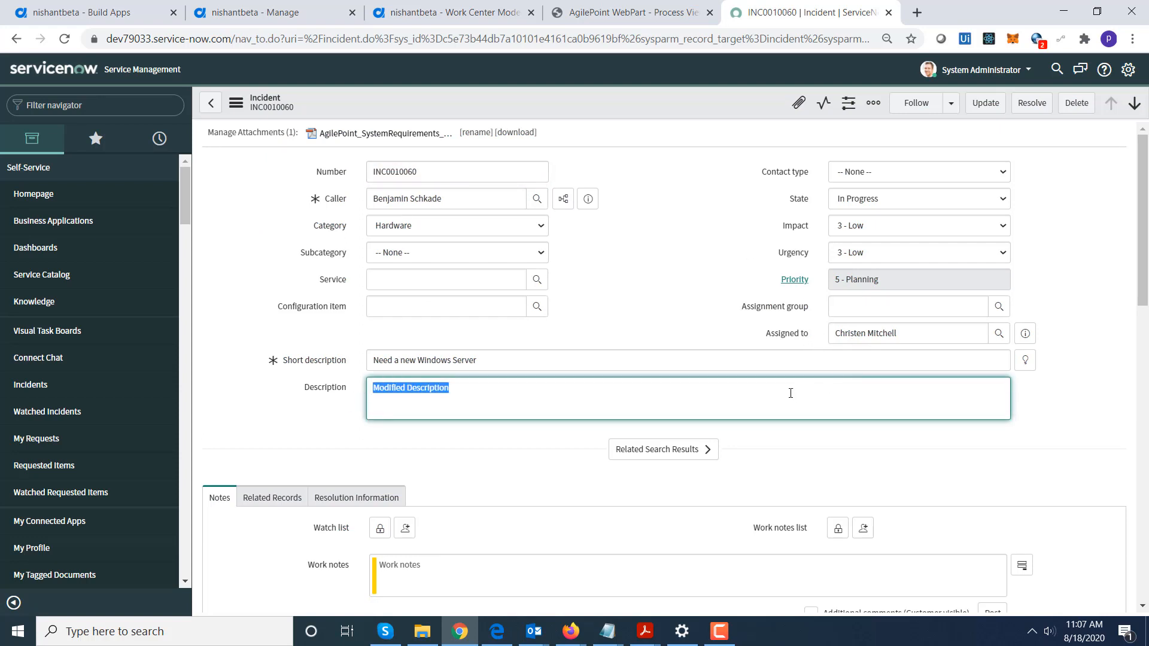
Return to the process view, open the View Task following Get Incident Details from its participant's assignment, and submit the View Incident Details form after reviewing it
click(631, 18)
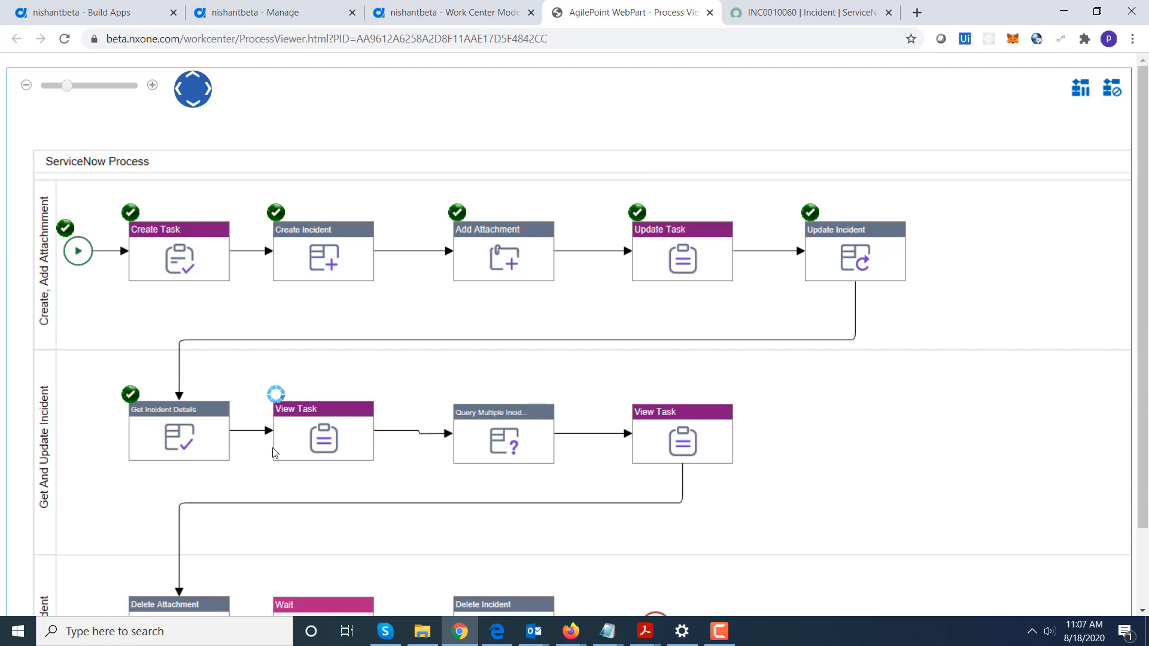
click(317, 435)
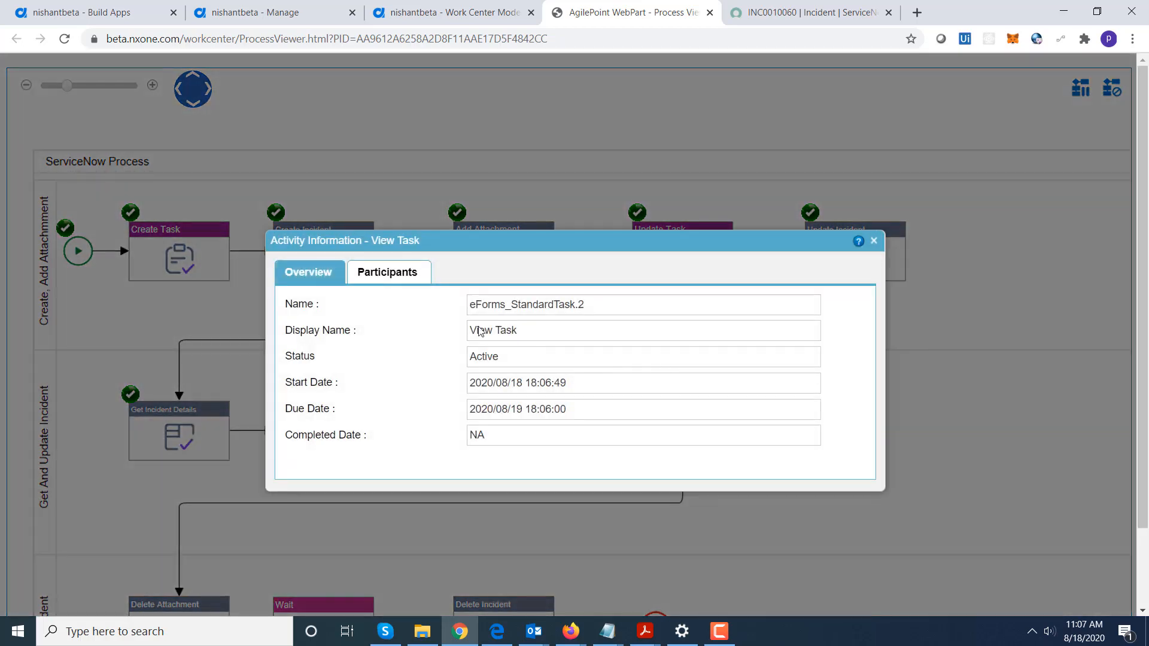
click(386, 273)
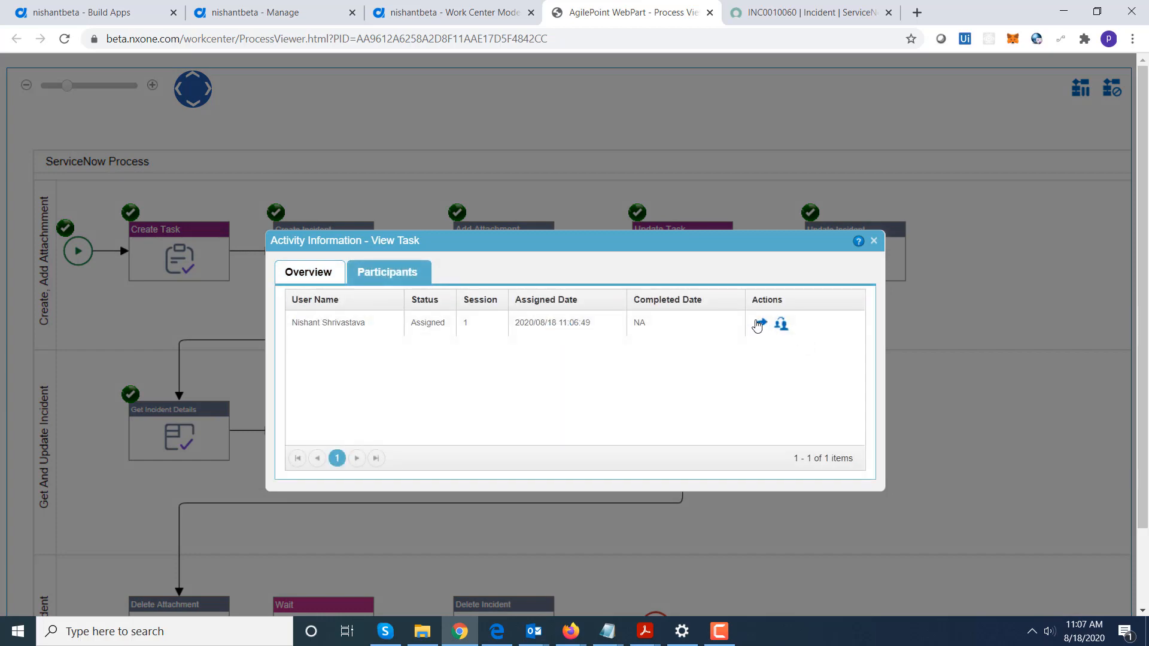
click(759, 324)
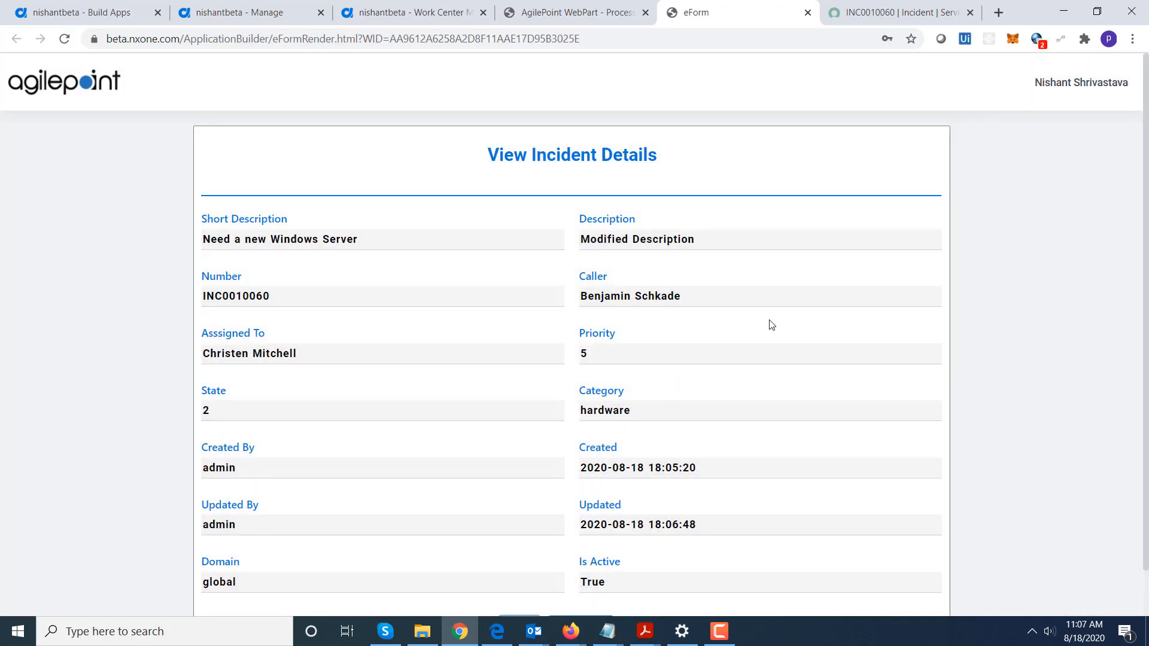
scroll(1145, 193, down, 1)
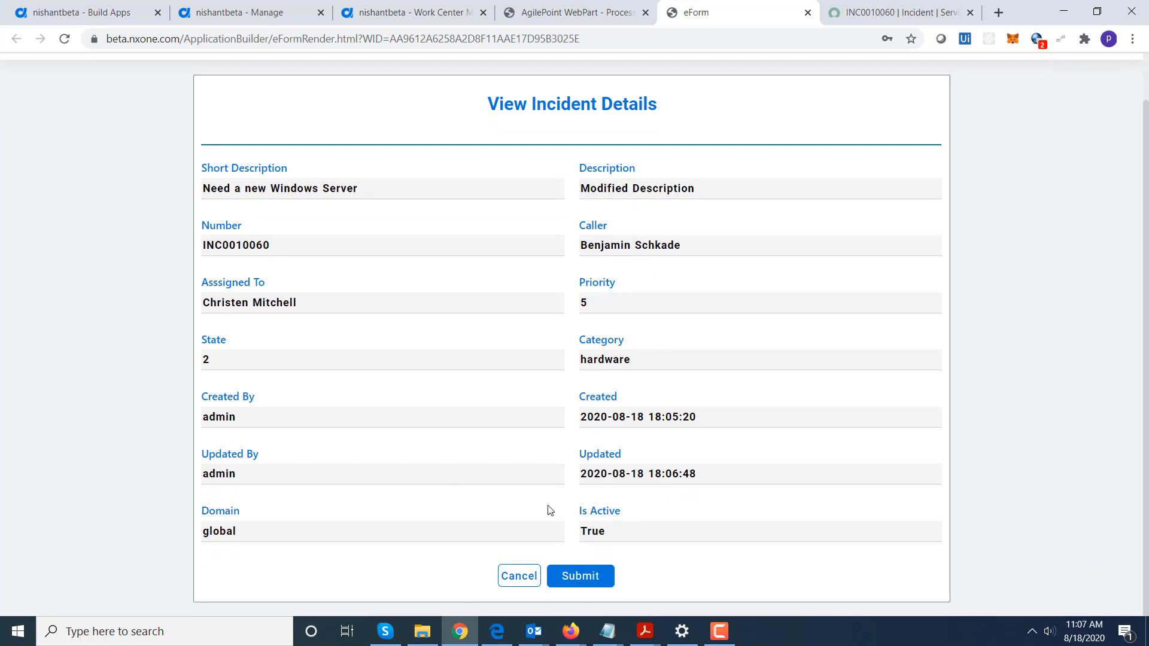
click(582, 577)
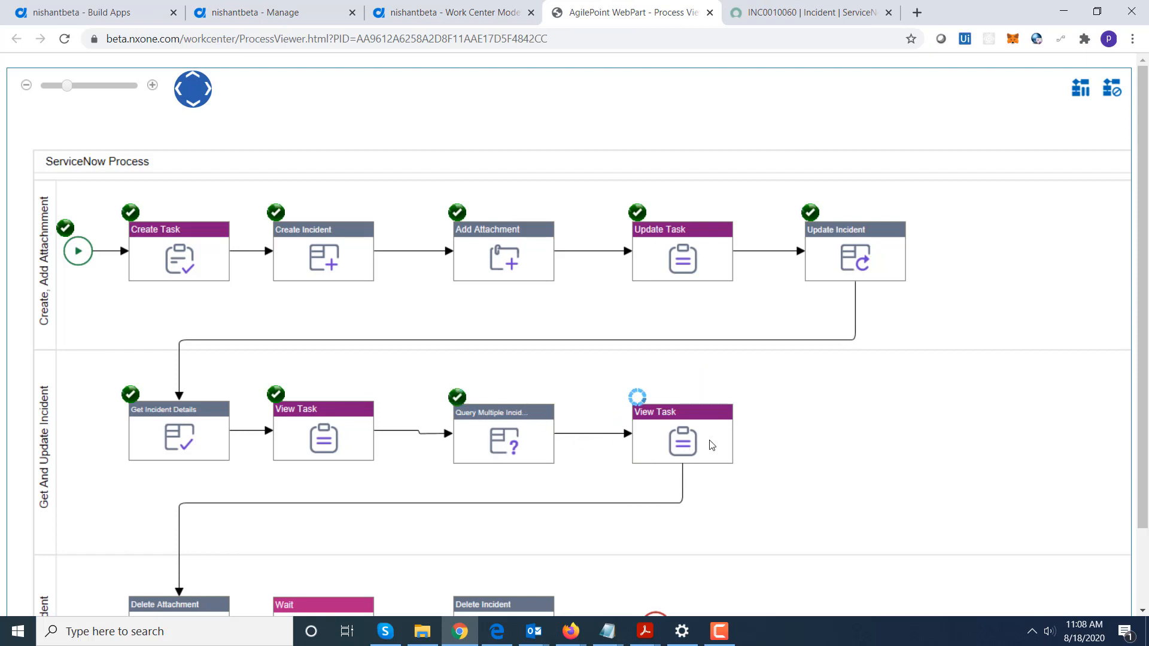
Open the View Task following Query Multiple Incidents from its participant's assignment, review the queried incidents, and submit the form
click(687, 440)
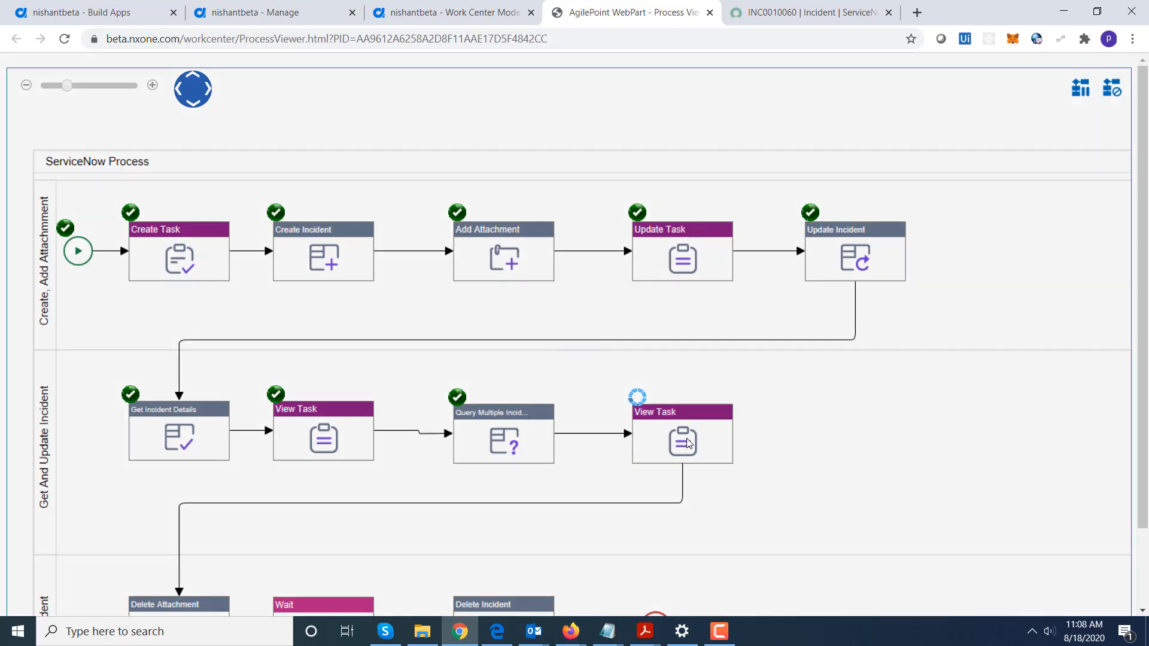
click(383, 277)
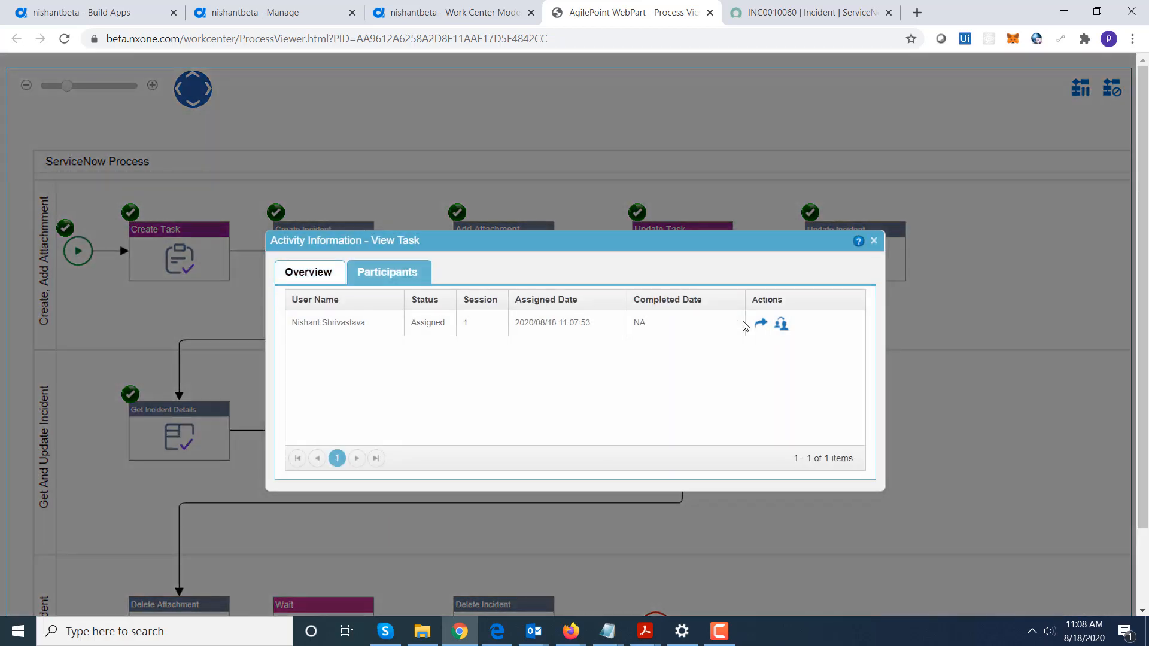
click(758, 324)
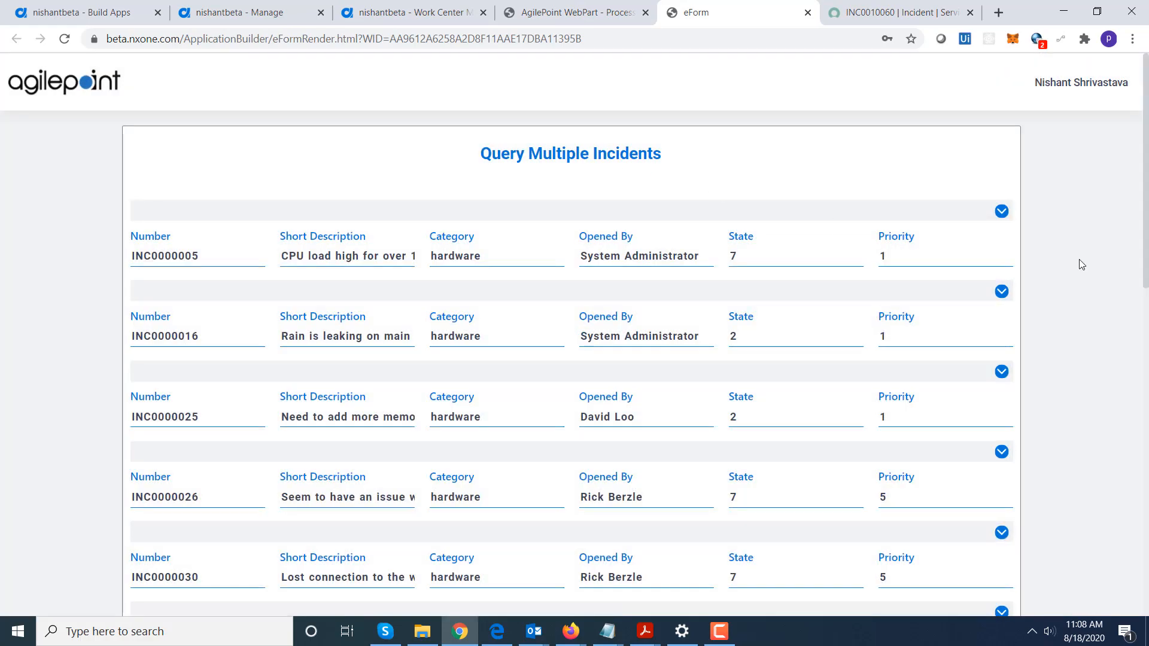
drag(1144, 242, 1139, 596)
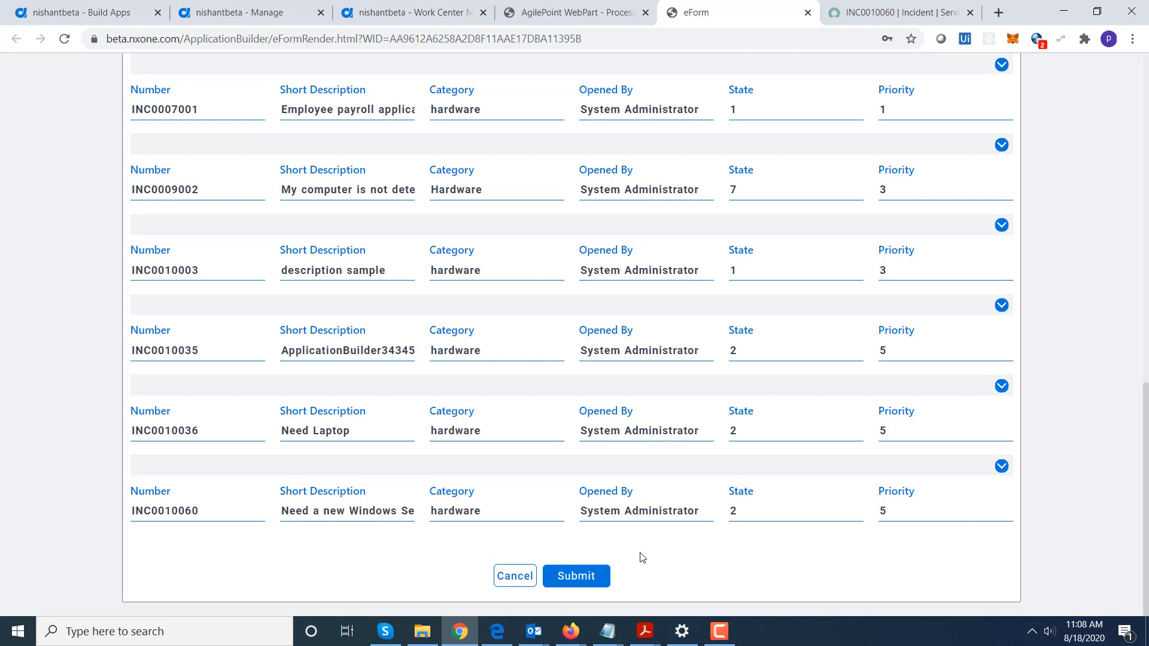
drag(1145, 449, 1118, 80)
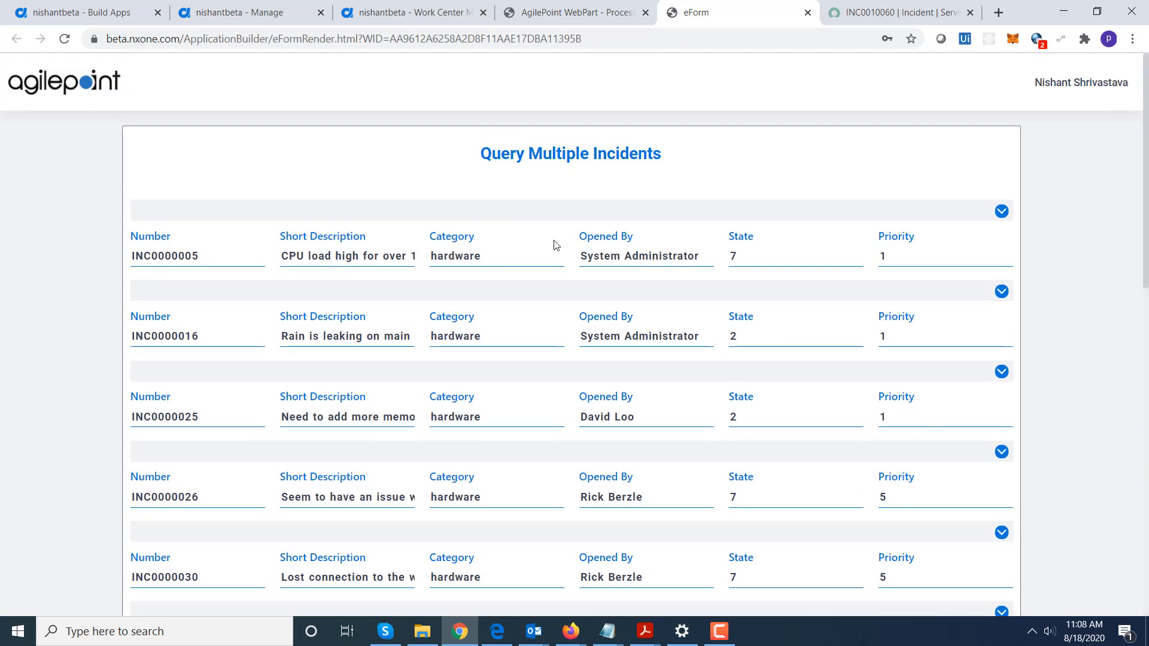
scroll(593, 419, down, 13)
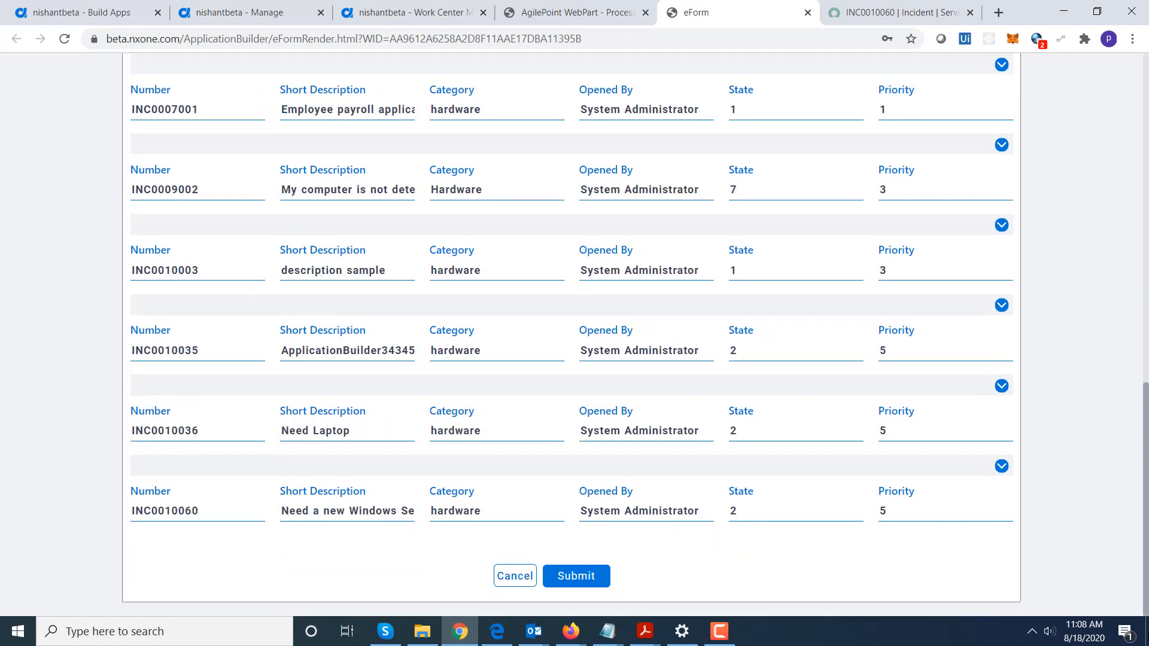
click(576, 576)
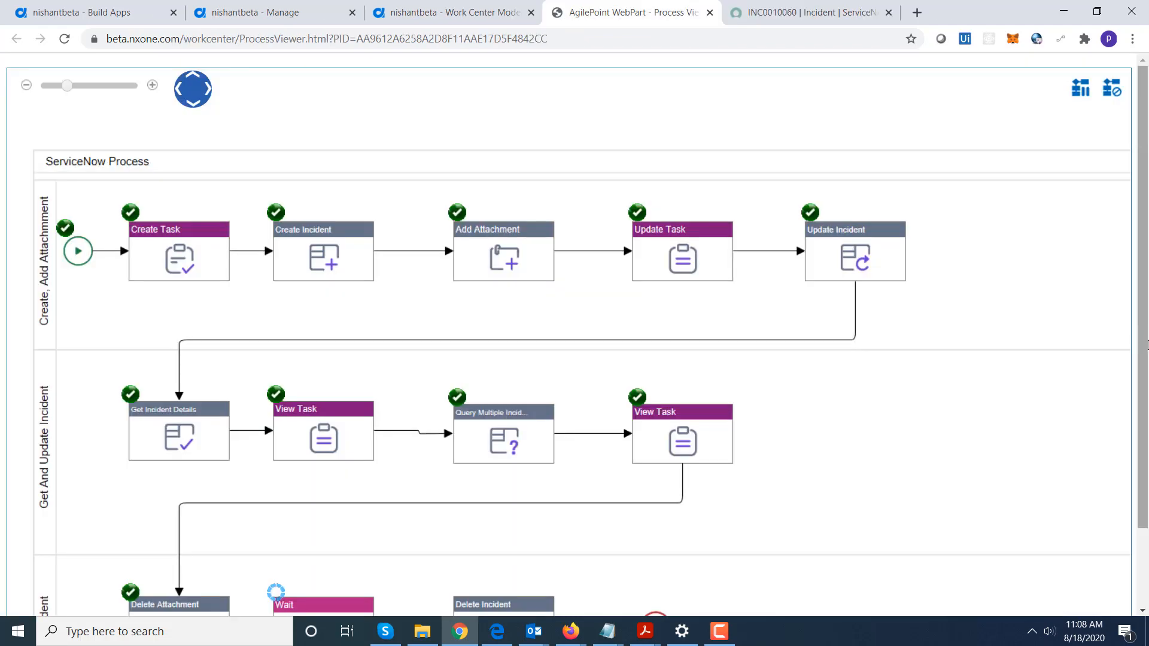
Check the Delete Attachment activity in the process view, and reload the incident in ServiceNow to verify the attachment's removal
drag(1143, 344, 1143, 440)
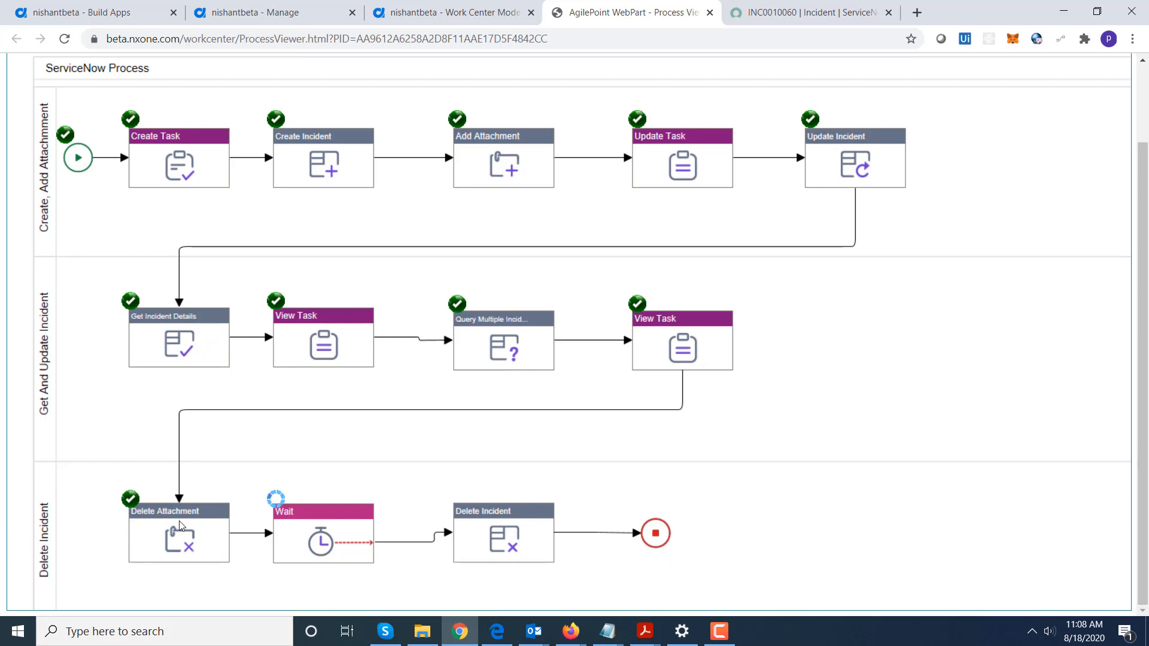
click(793, 13)
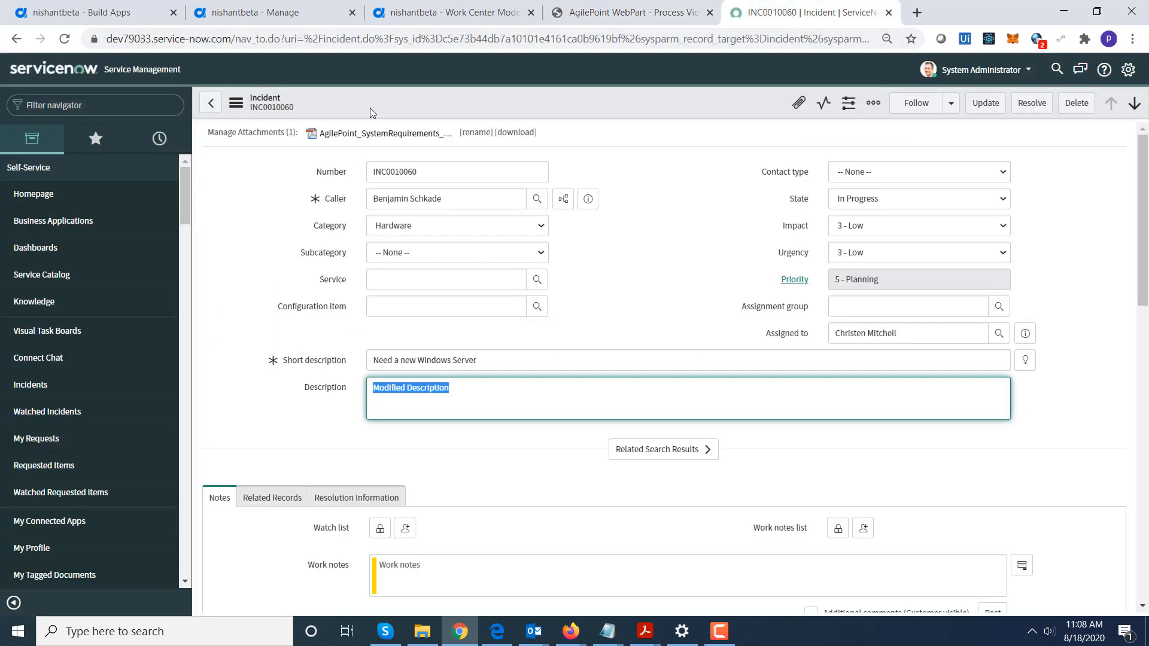
click(67, 40)
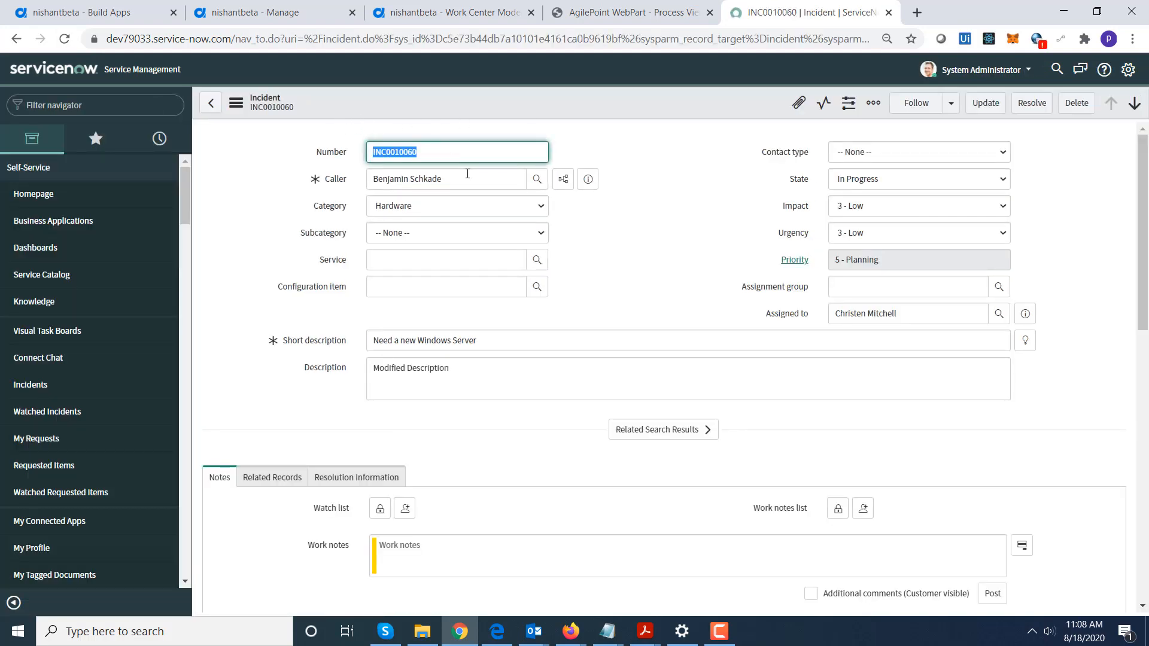
Check the Delete Incident activity in the process view, reload the incident in ServiceNow to verify its deletion, and return to the process view
click(614, 17)
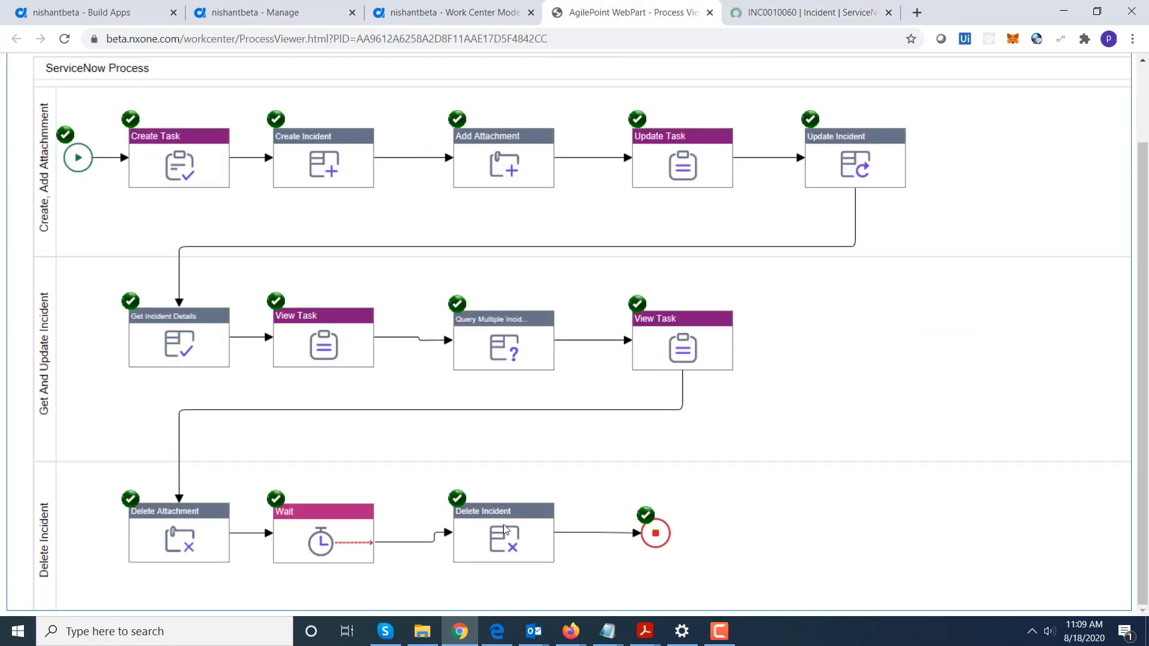
click(778, 12)
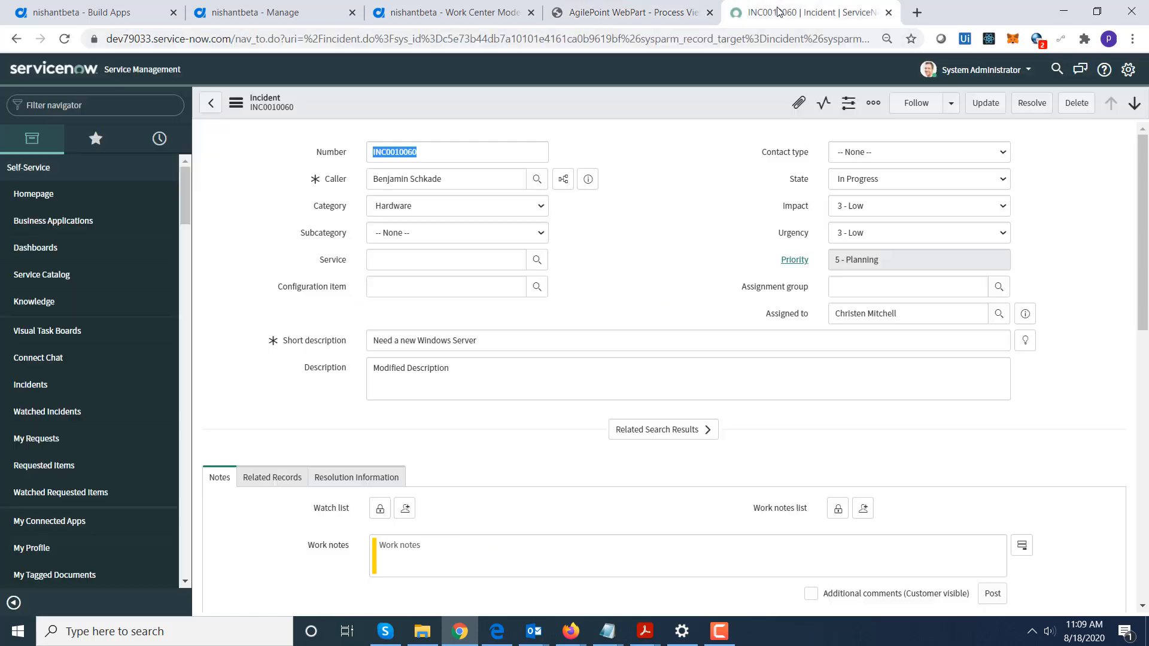
click(64, 39)
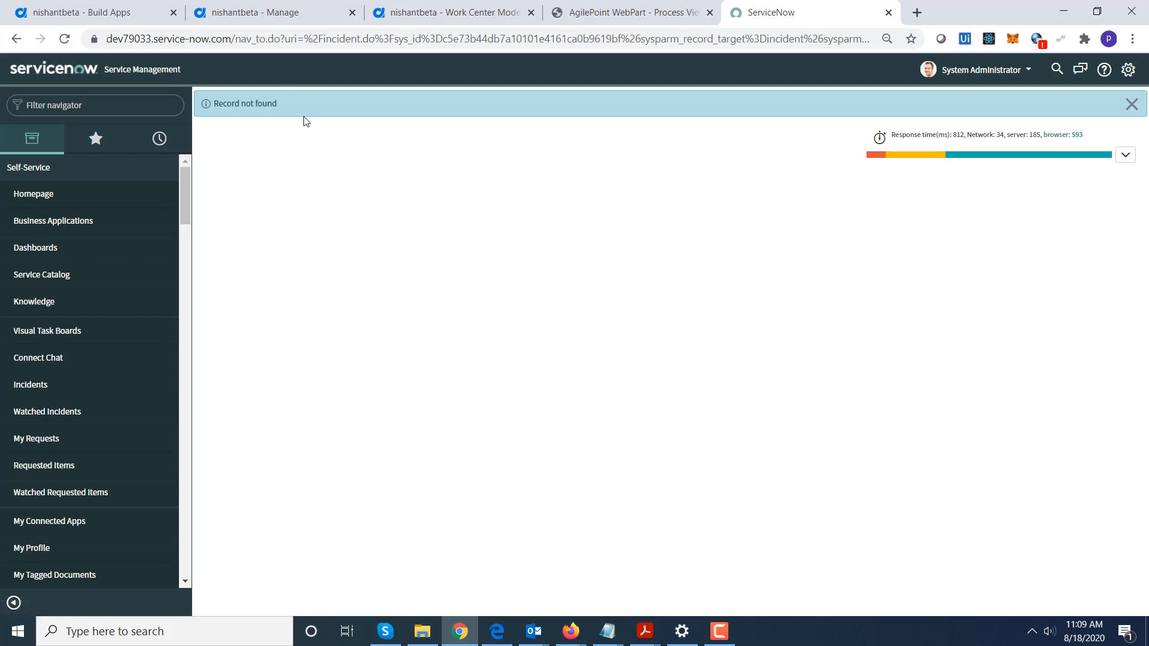
click(605, 13)
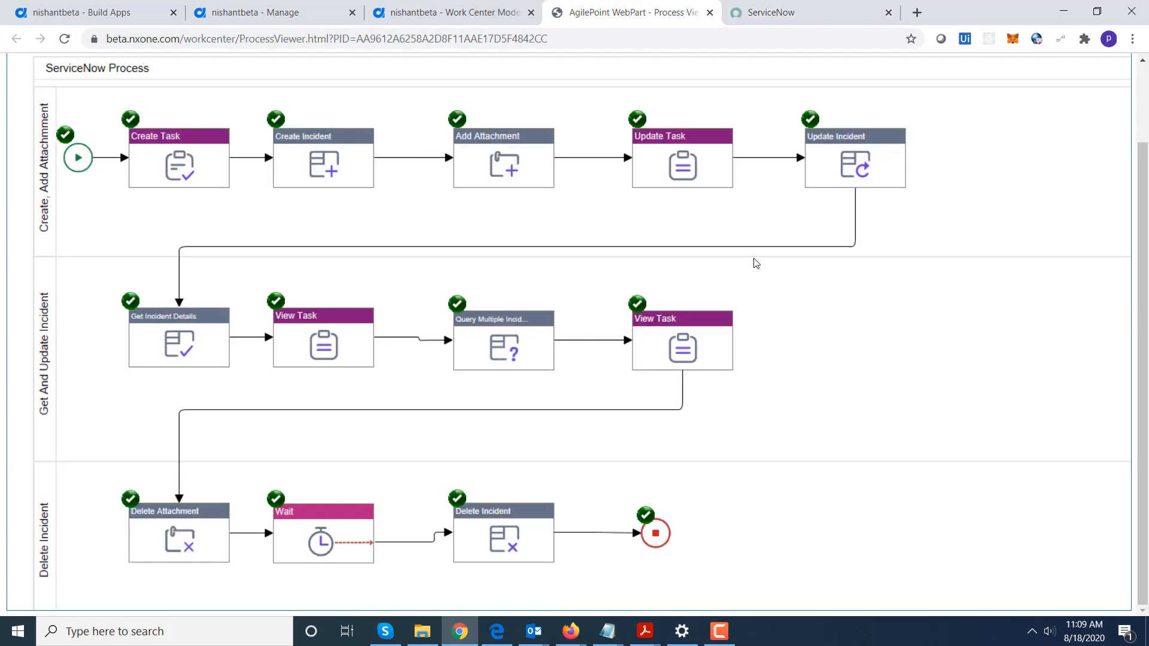